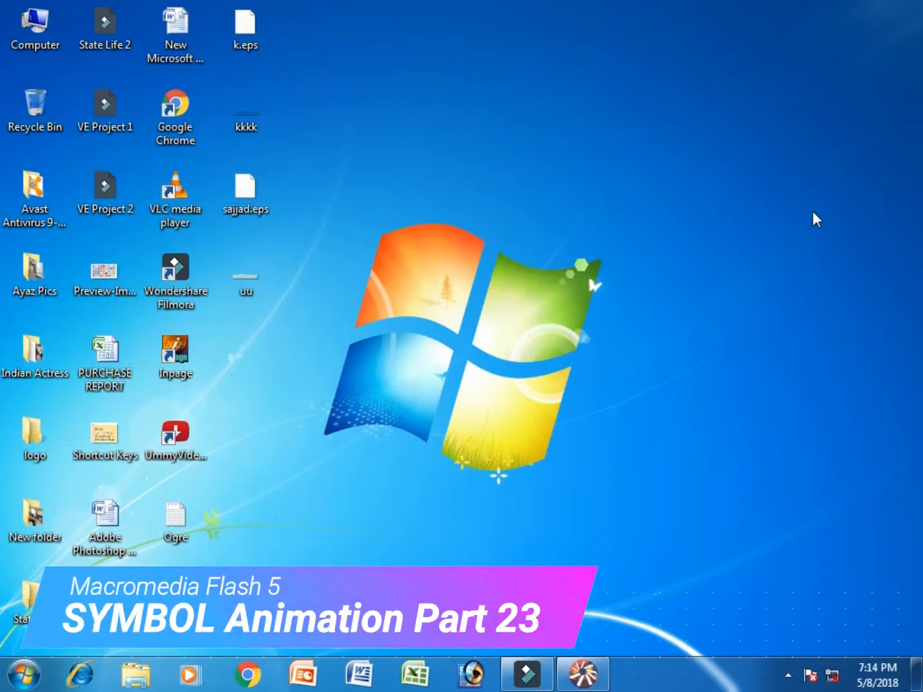
Step: Restore the Flash 5 window showing the blank Movie1 from the taskbar
{"action": "left_click", "coordinate": [583, 674]}
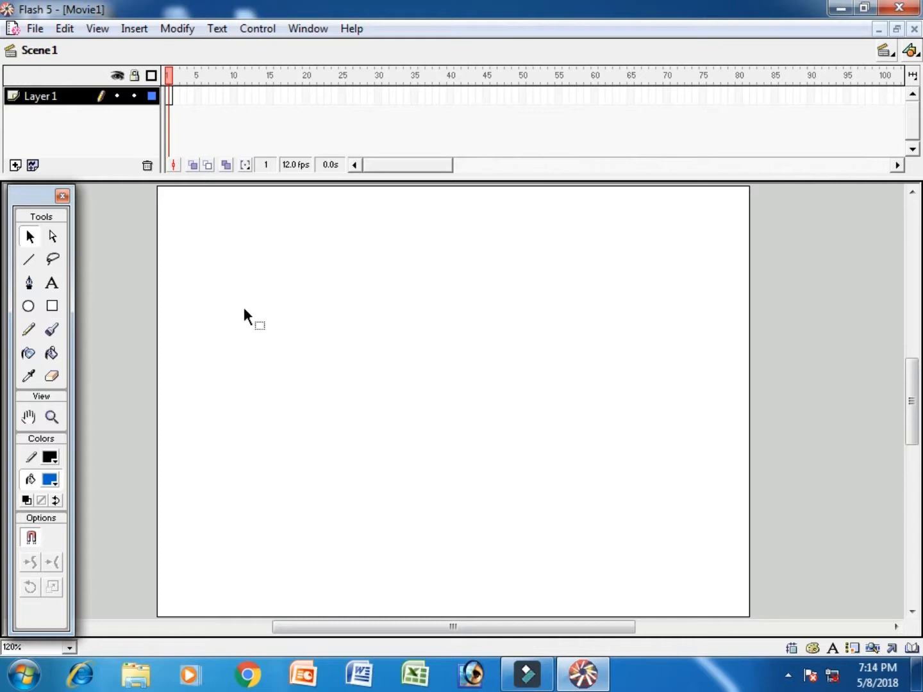
Step: Insert a new Movie Clip symbol named Symbol 1 and enter its editing stage
{"action": "left_click", "coordinate": [33, 29]}
{"action": "mouse_move", "coordinate": [59, 32]}
{"action": "mouse_move", "coordinate": [136, 28]}
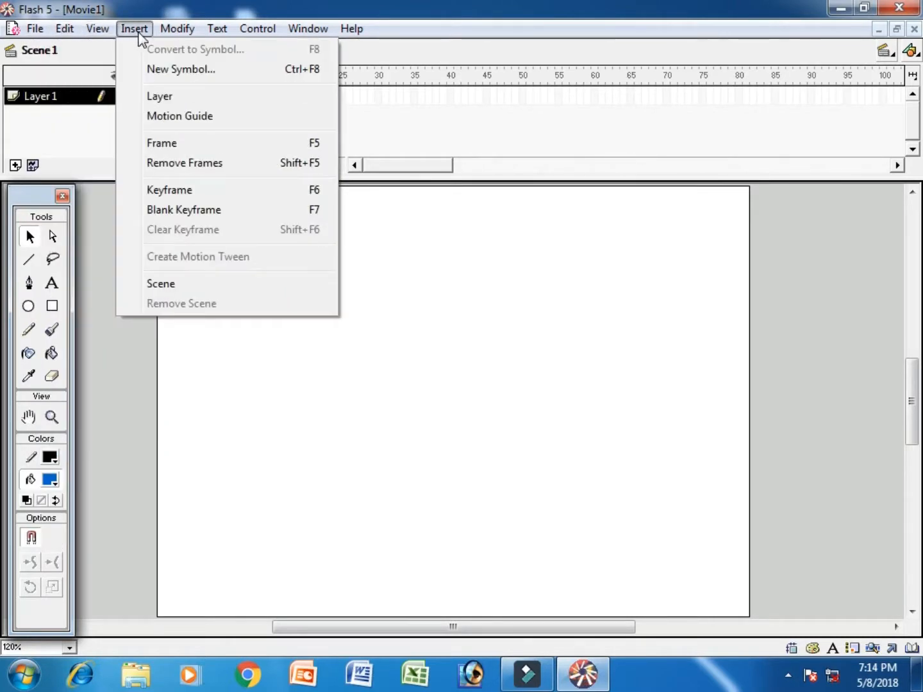
{"action": "left_click", "coordinate": [396, 166]}
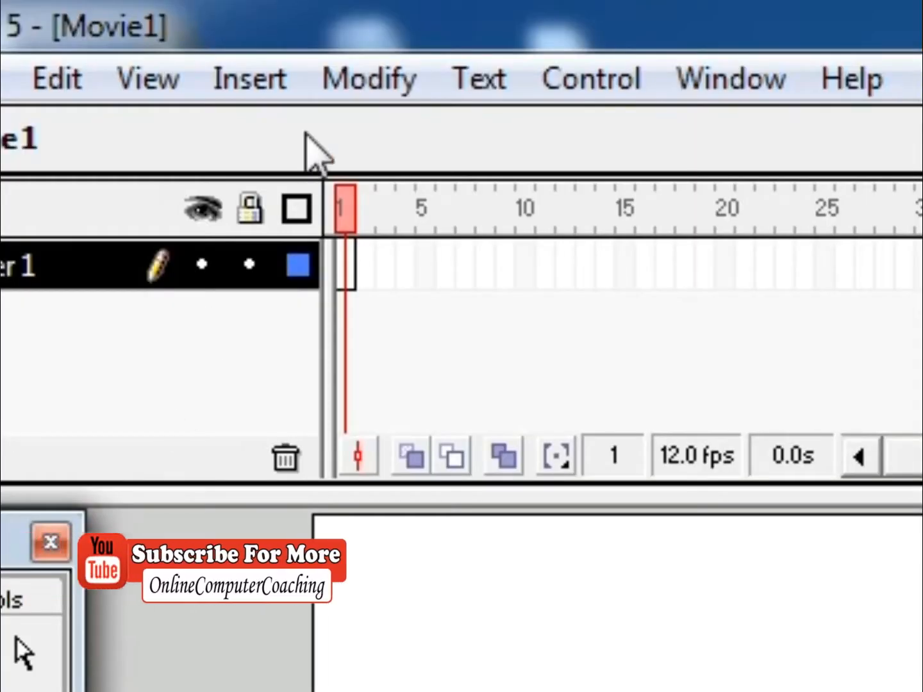
{"action": "left_click", "coordinate": [135, 31]}
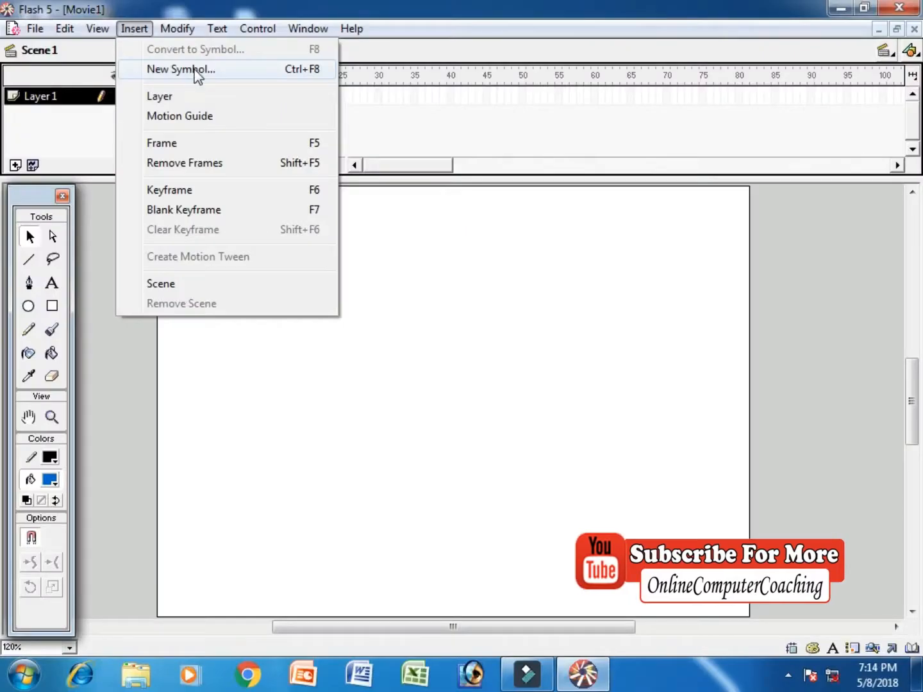
{"action": "left_click", "coordinate": [351, 195]}
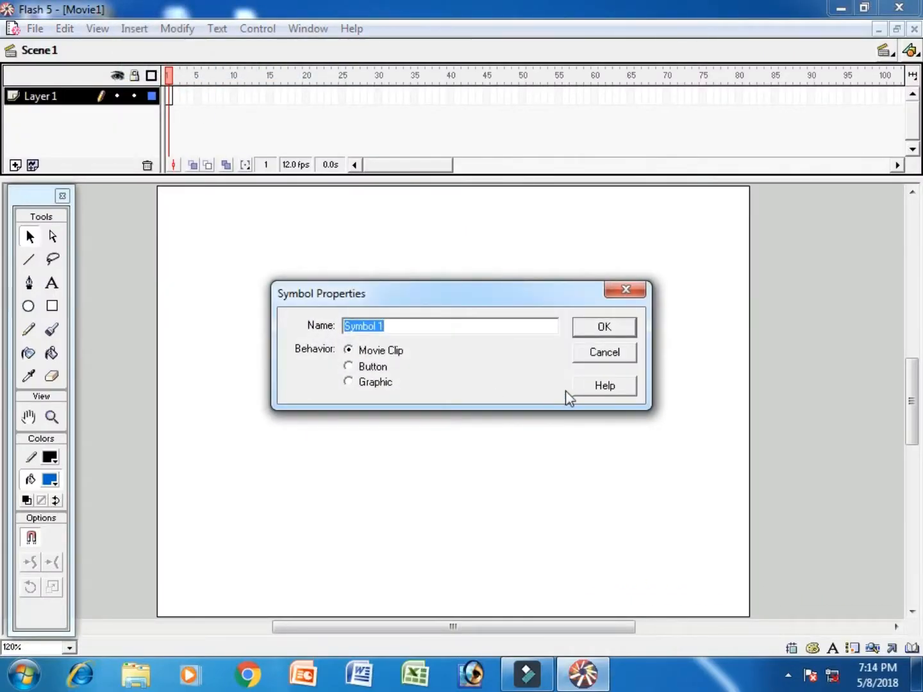
{"action": "left_click", "coordinate": [593, 327]}
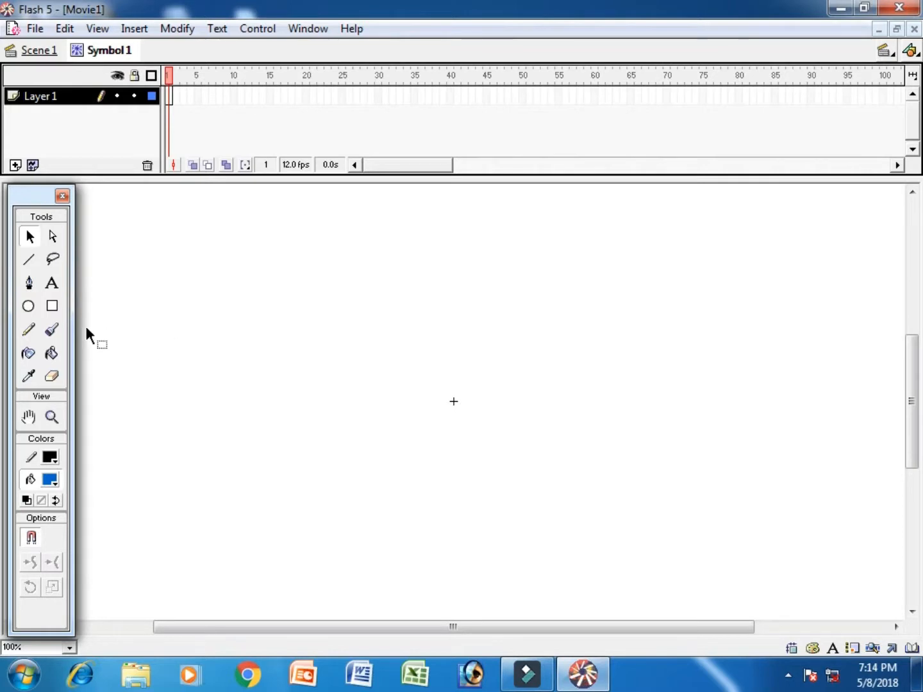
Step: Draw a circle with the Oval tool, delete its blue fill and colour its outline red
{"action": "left_click", "coordinate": [28, 308]}
{"action": "left_click_drag", "start_coordinate": [165, 260], "coordinate": [228, 323]}
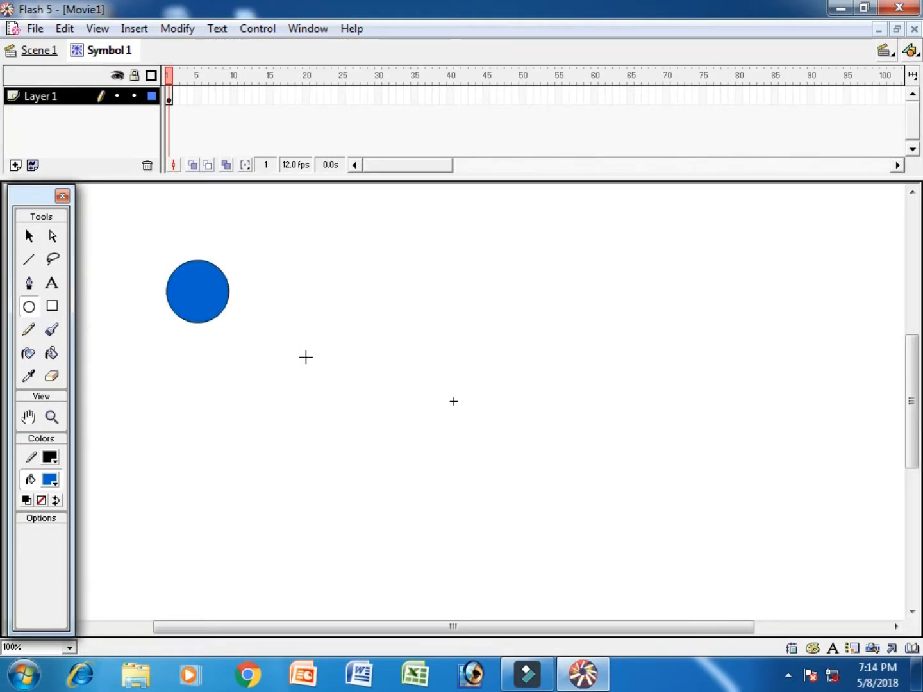
{"action": "left_click", "coordinate": [30, 236]}
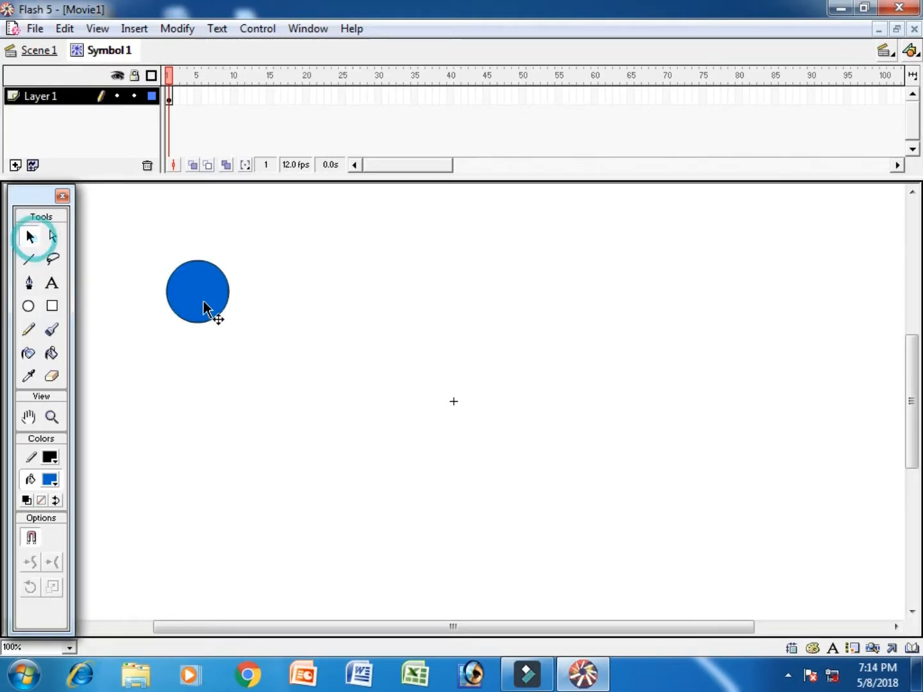
{"action": "left_click", "coordinate": [207, 303]}
{"action": "left_click", "coordinate": [255, 384]}
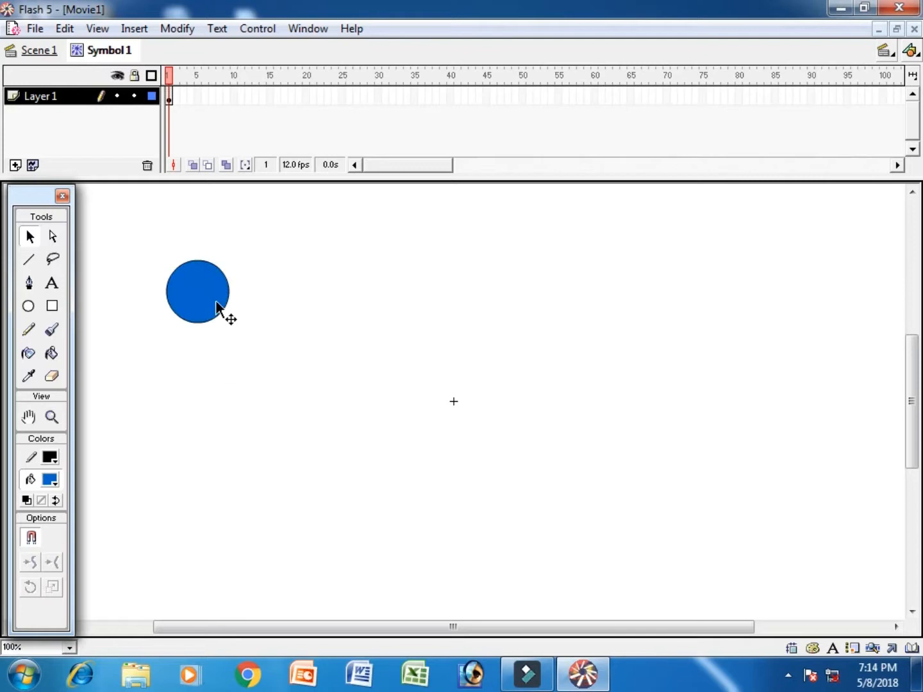
{"action": "left_click", "coordinate": [213, 303]}
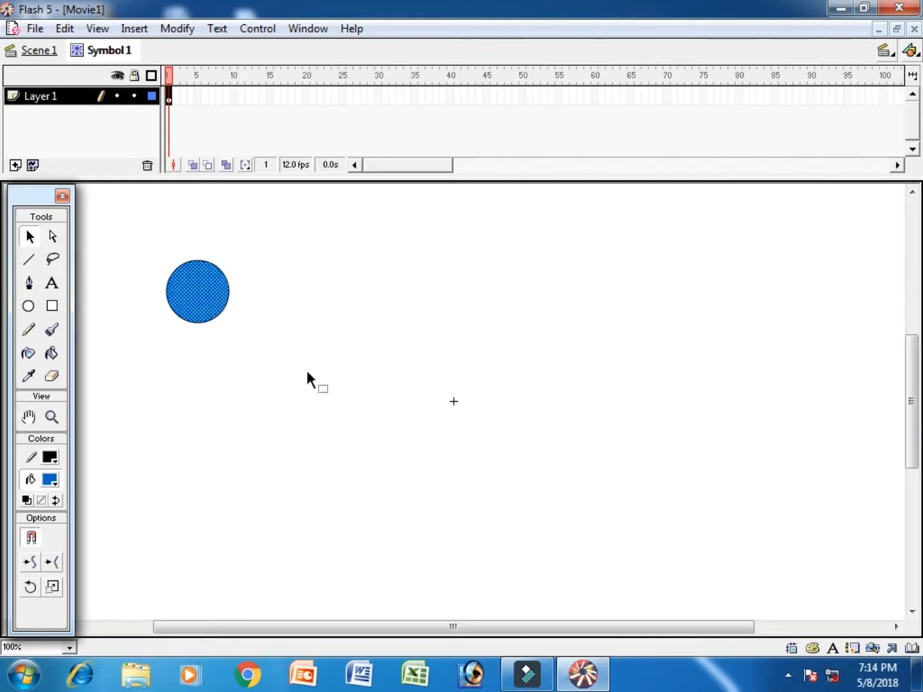
{"action": "key", "text": "Delete"}
{"action": "left_click_drag", "start_coordinate": [216, 304], "coordinate": [289, 397]}
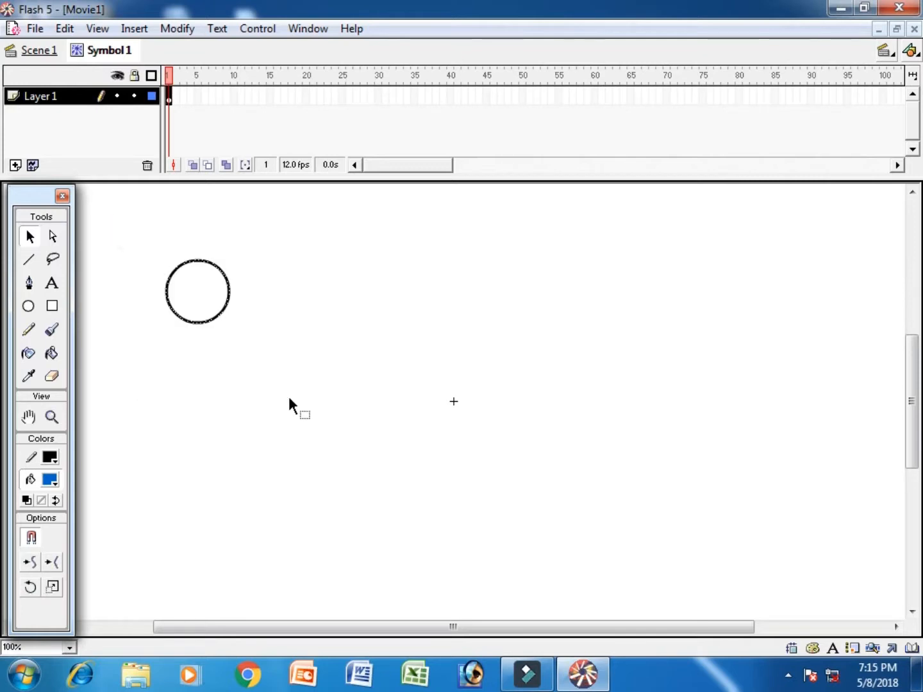
{"action": "left_click", "coordinate": [51, 457]}
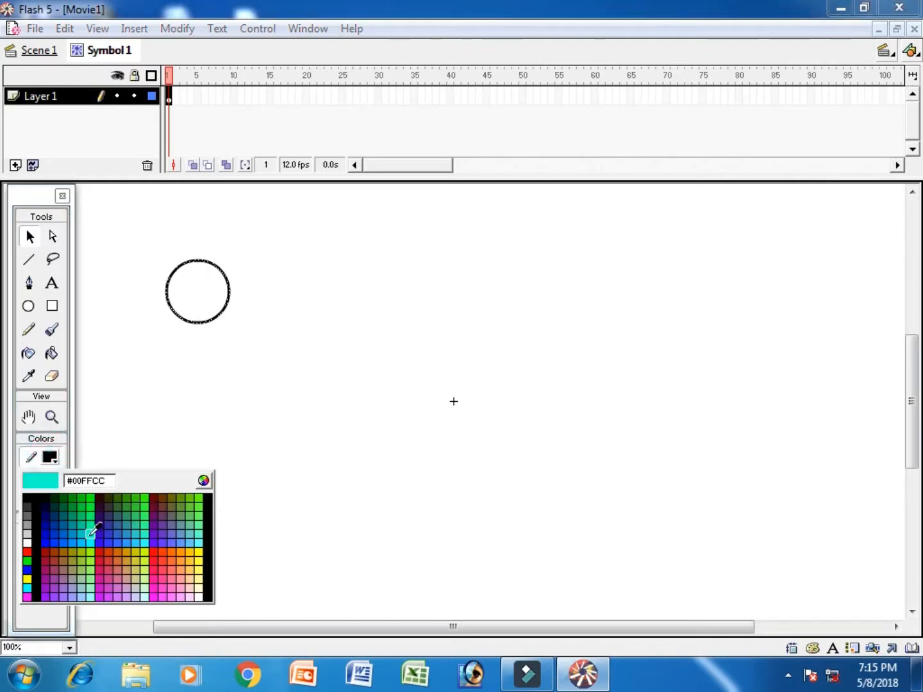
{"action": "left_click", "coordinate": [29, 550]}
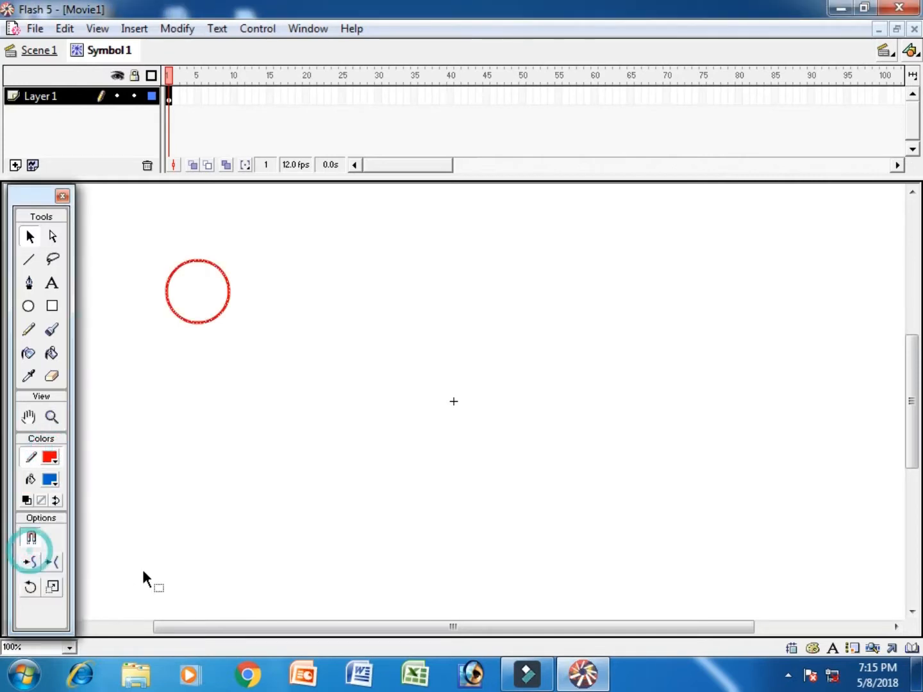
Step: Give frame 1 a motion tween and add keyframes at frames 5, 10, 15 and 20
{"action": "right_click", "coordinate": [170, 97]}
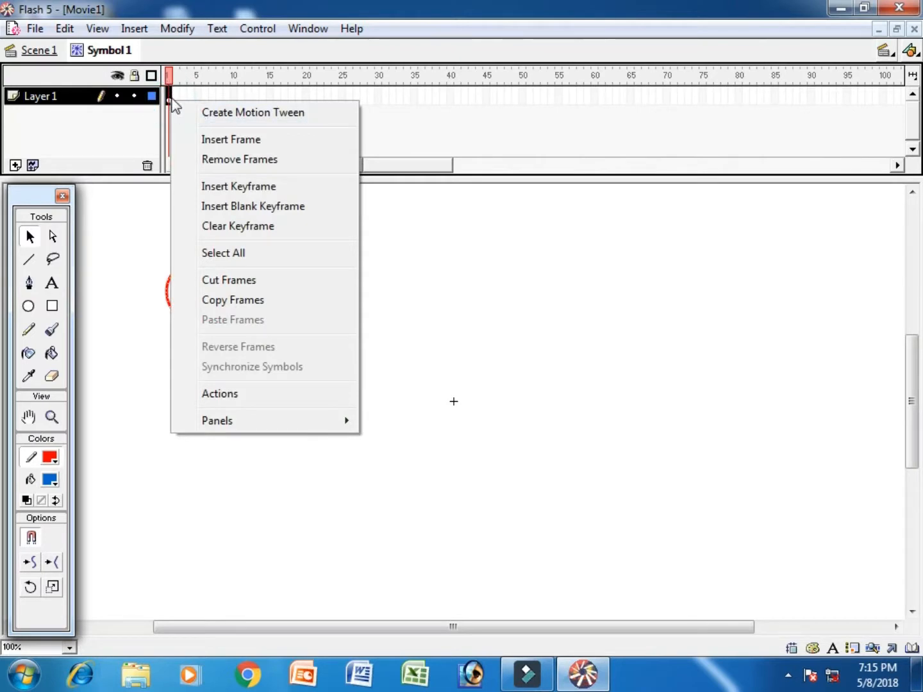
{"action": "left_click", "coordinate": [279, 121]}
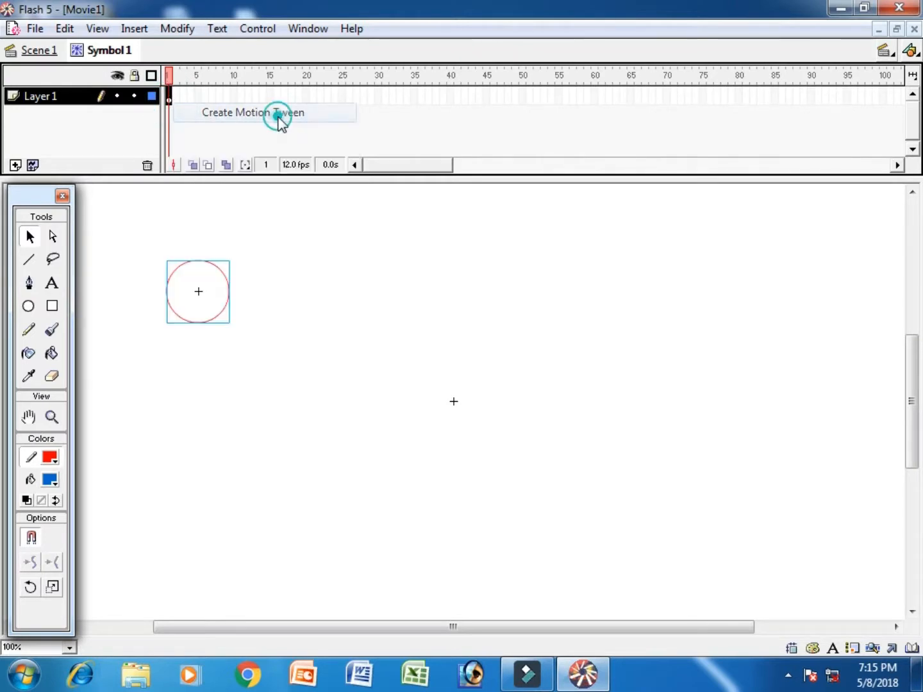
{"action": "left_click", "coordinate": [199, 97]}
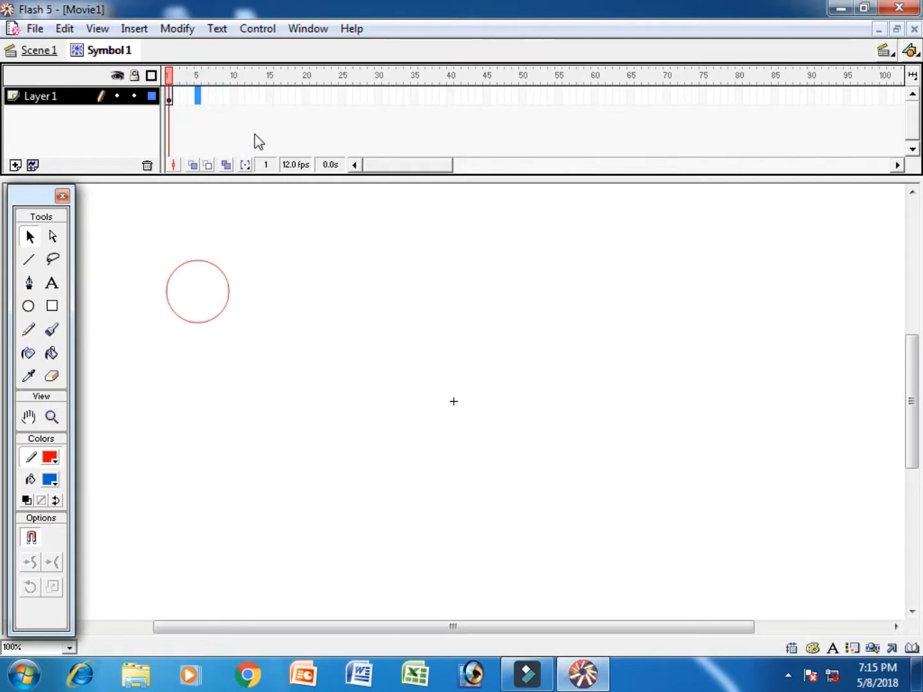
{"action": "key", "text": "F6"}
{"action": "left_click", "coordinate": [232, 96]}
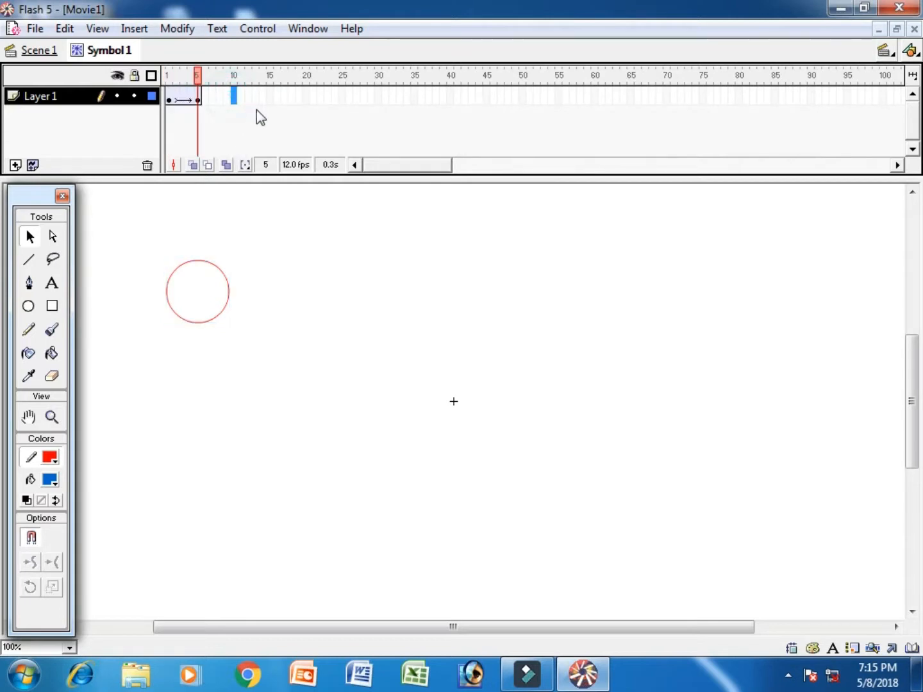
{"action": "key", "text": "F6"}
{"action": "left_click", "coordinate": [268, 96]}
{"action": "key", "text": "F6"}
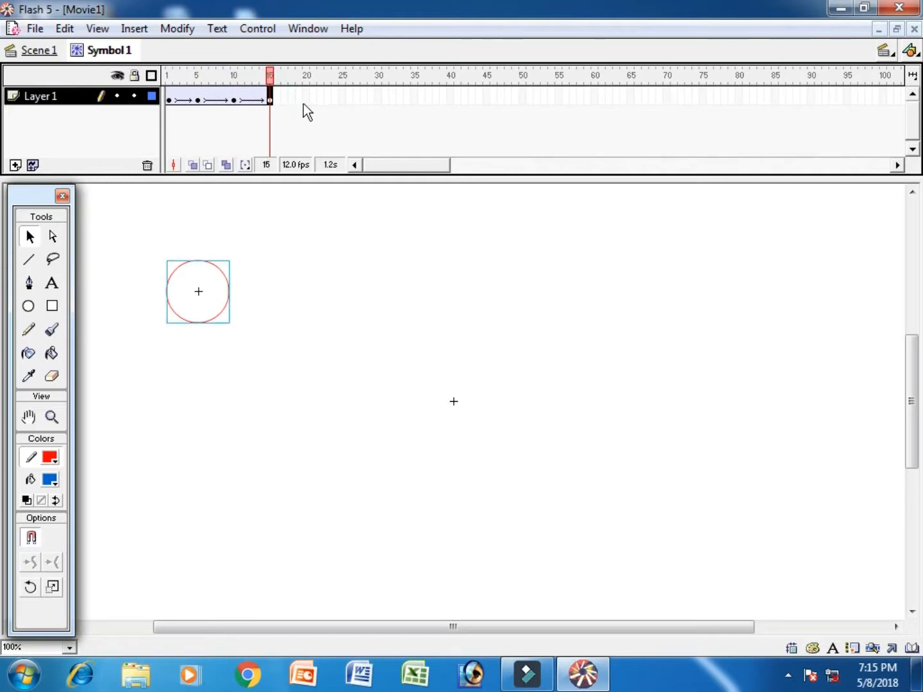
{"action": "left_click", "coordinate": [307, 96]}
{"action": "key", "text": "F6"}
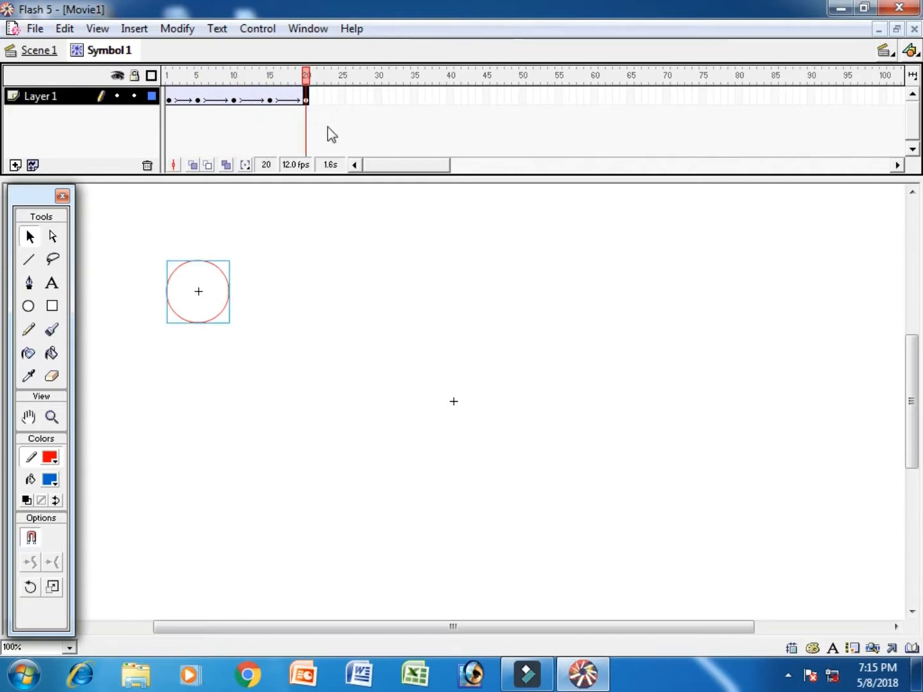
Step: Scale the circle about three times larger at frame 5 and tiny at frame 15, then play
{"action": "left_click", "coordinate": [198, 97]}
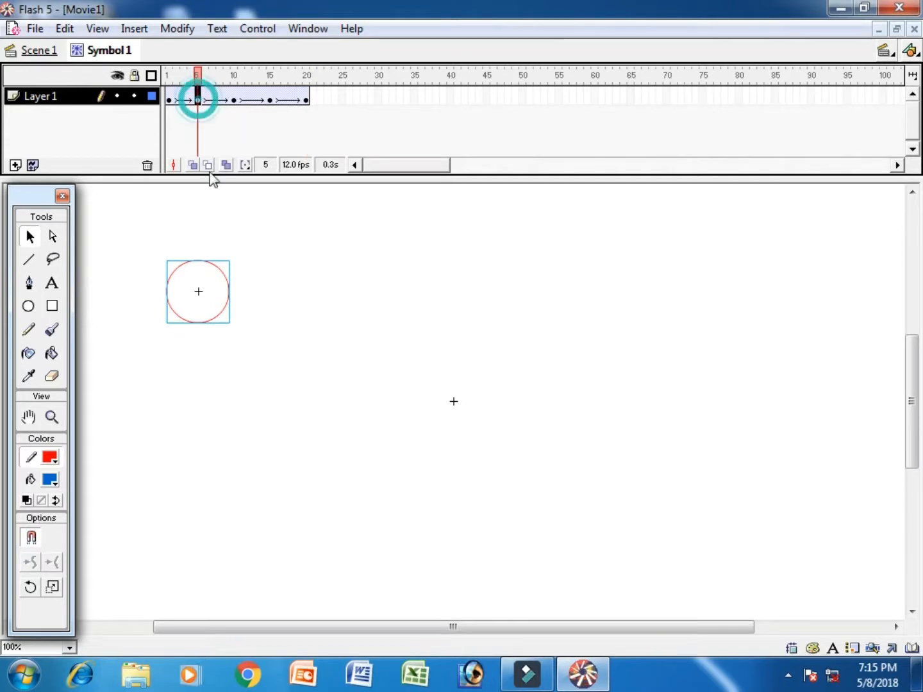
{"action": "right_click", "coordinate": [222, 270]}
{"action": "left_click", "coordinate": [281, 395]}
{"action": "left_click_drag", "start_coordinate": [230, 323], "coordinate": [316, 390]}
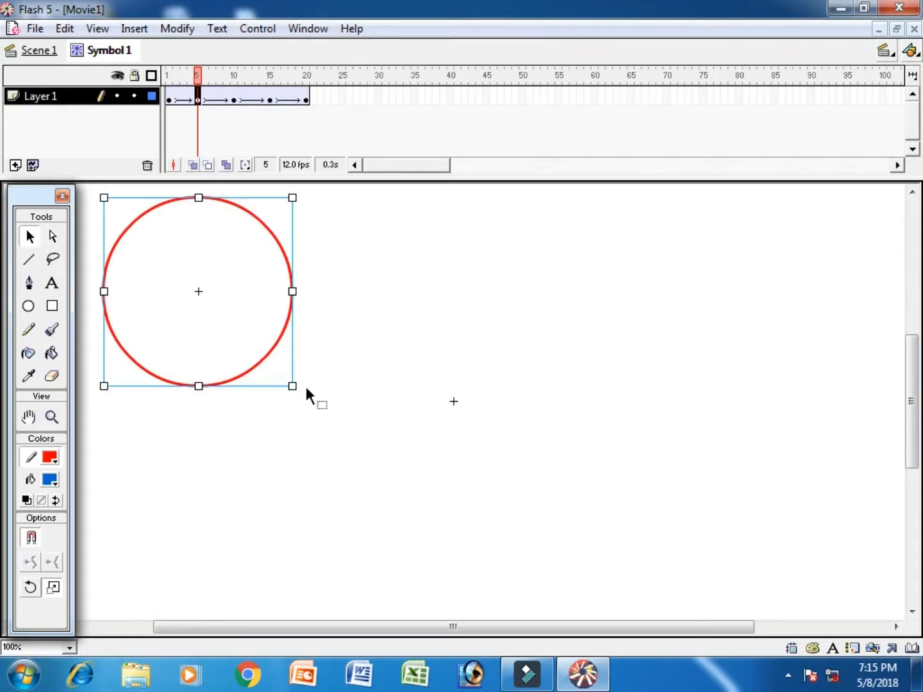
{"action": "left_click", "coordinate": [268, 98]}
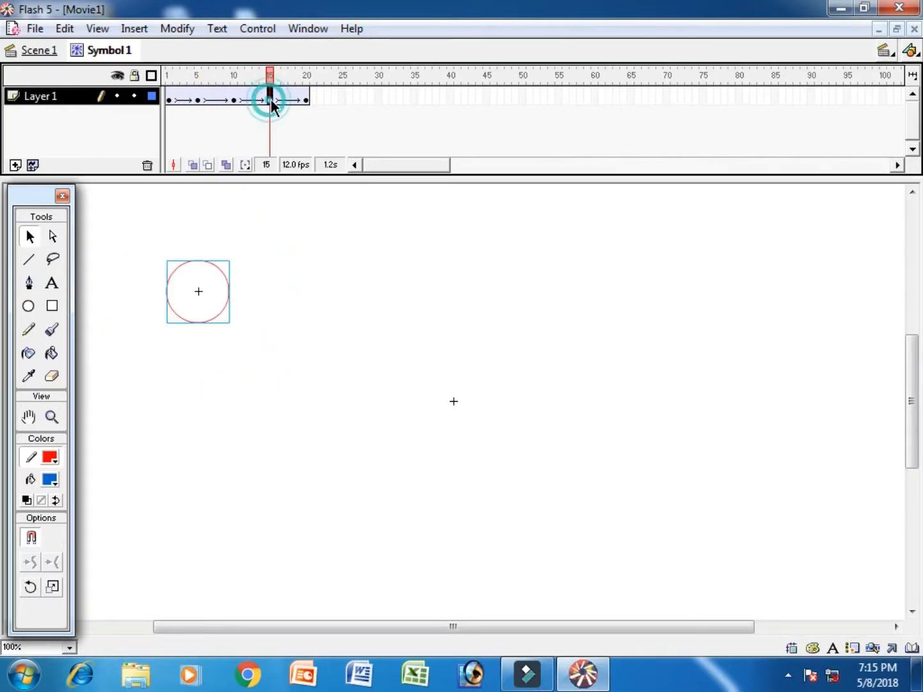
{"action": "right_click", "coordinate": [222, 269]}
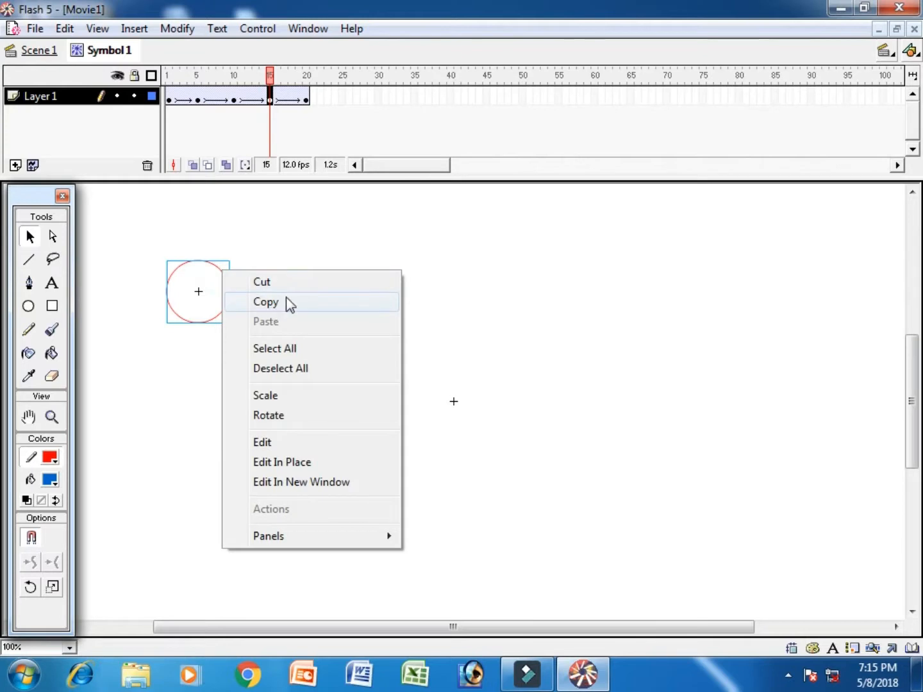
{"action": "left_click", "coordinate": [288, 396]}
{"action": "left_click_drag", "start_coordinate": [229, 323], "coordinate": [210, 306]}
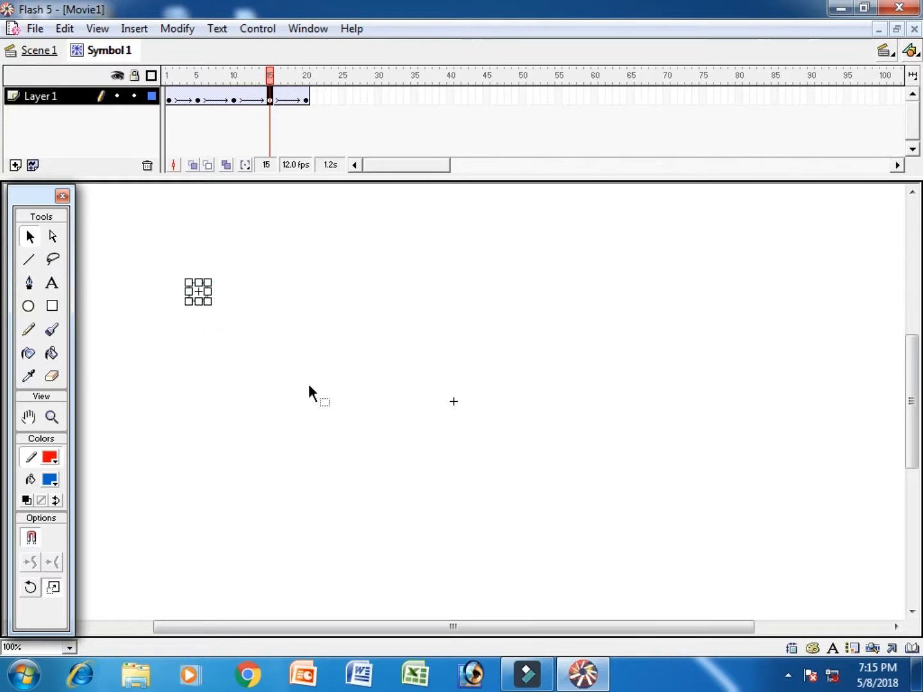
{"action": "key", "text": "Return"}
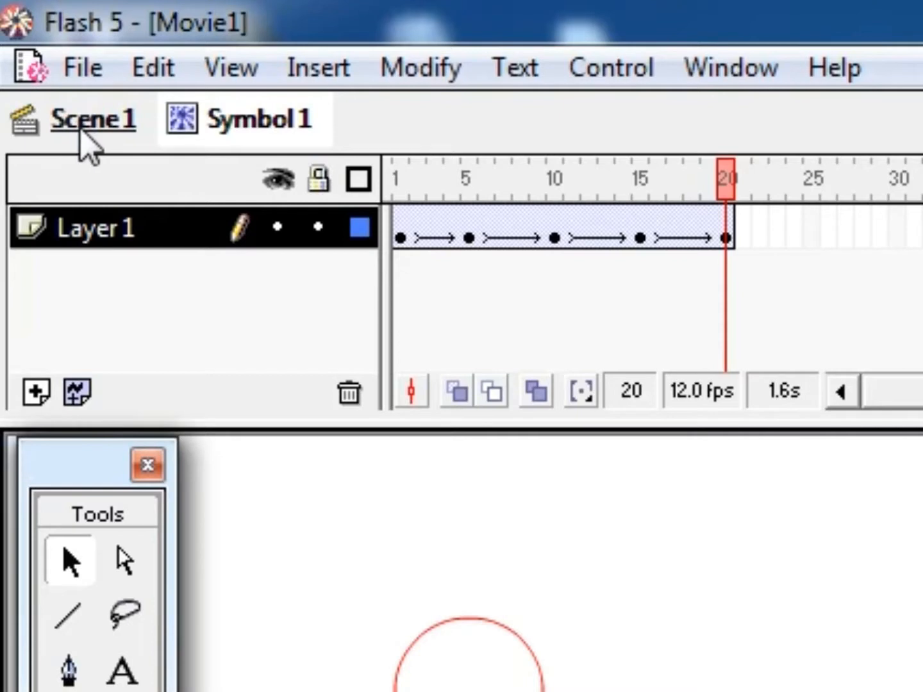
Step: Back in Scene 1, place eleven Symbol 1 circles around the stage from the library
{"action": "left_click", "coordinate": [62, 123]}
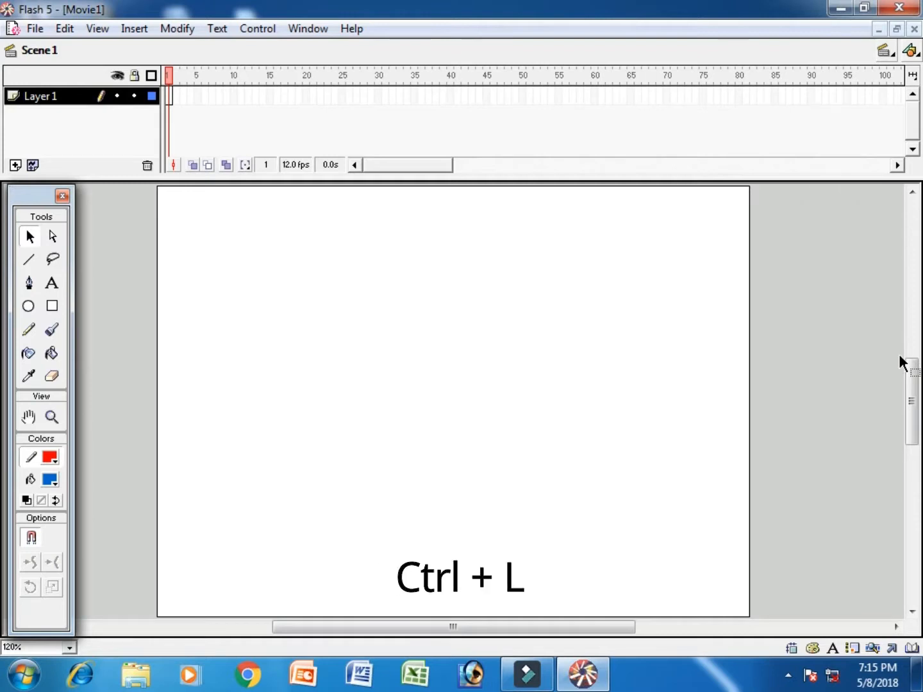
{"action": "key", "text": "ctrl+l"}
{"action": "left_click", "coordinate": [735, 247]}
{"action": "left_click", "coordinate": [729, 230]}
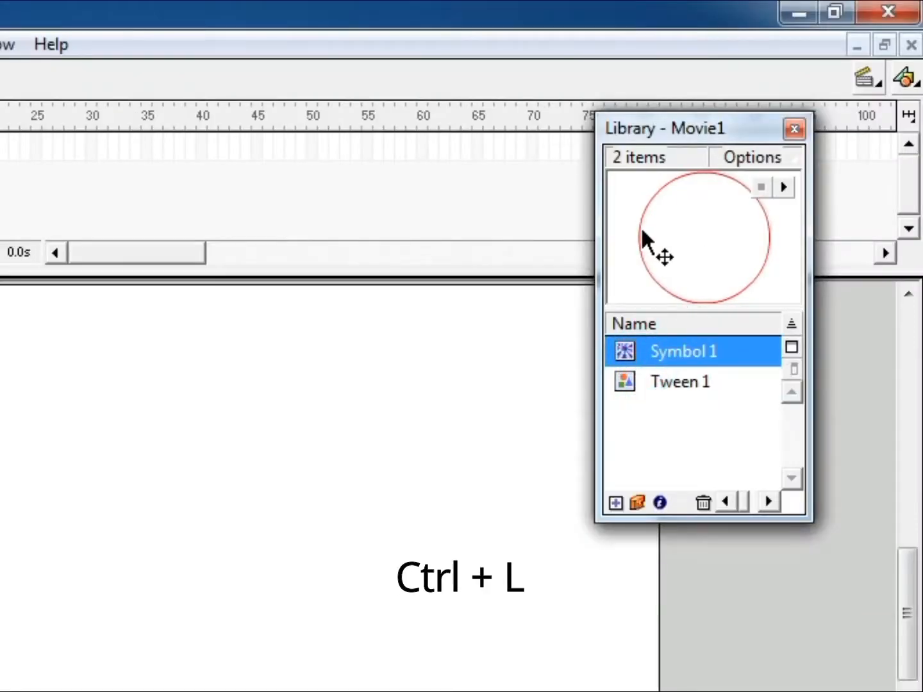
{"action": "left_click_drag", "start_coordinate": [643, 239], "coordinate": [13, 404]}
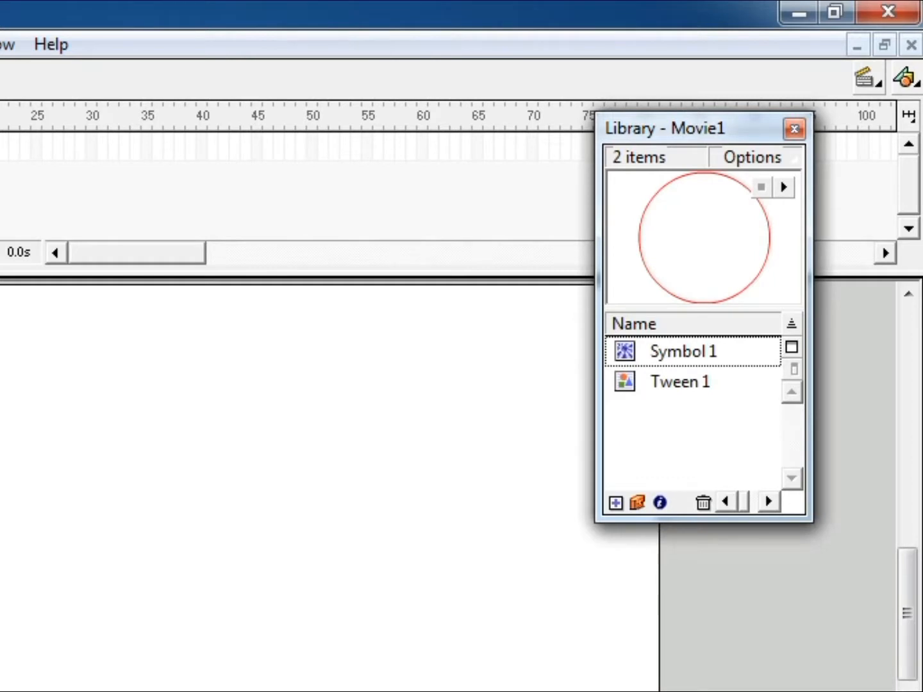
{"action": "left_click_drag", "start_coordinate": [648, 248], "coordinate": [0, 517]}
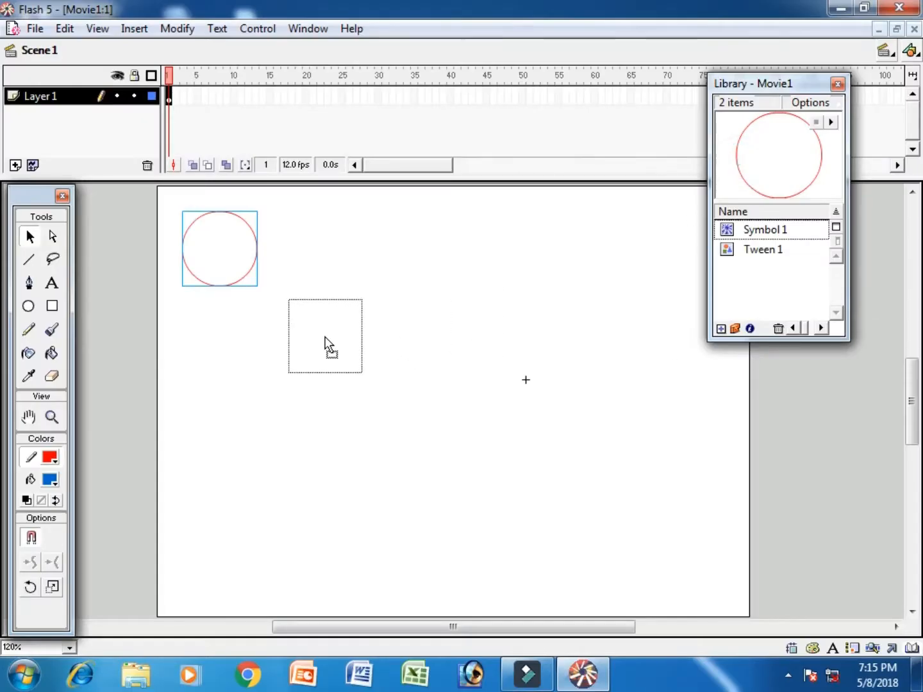
{"action": "left_click_drag", "start_coordinate": [739, 171], "coordinate": [417, 438]}
{"action": "left_click_drag", "start_coordinate": [743, 171], "coordinate": [522, 546]}
{"action": "left_click_drag", "start_coordinate": [741, 147], "coordinate": [442, 235]}
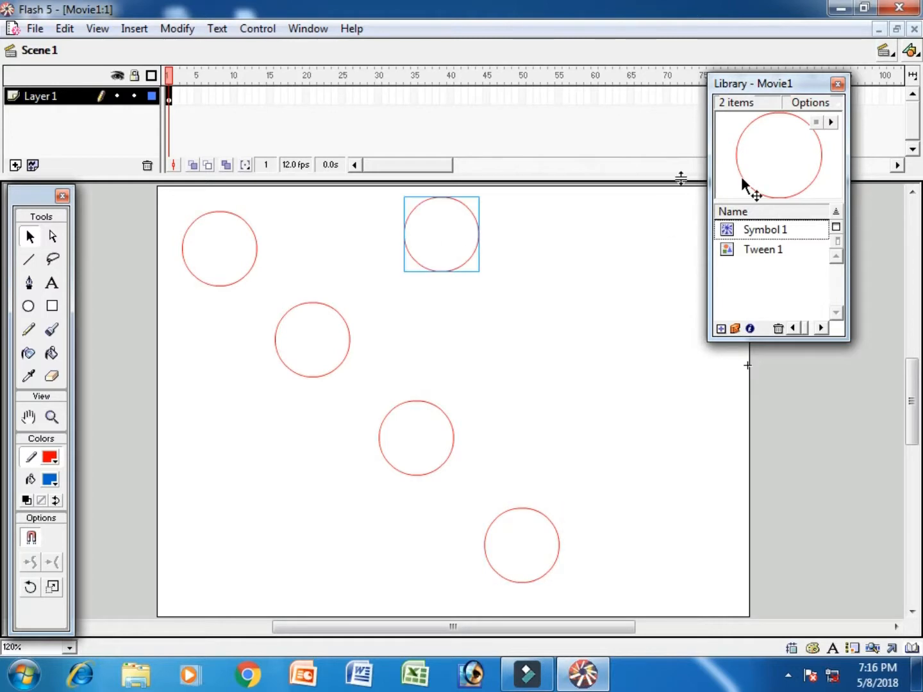
{"action": "left_click_drag", "start_coordinate": [748, 174], "coordinate": [549, 337]}
{"action": "left_click_drag", "start_coordinate": [740, 187], "coordinate": [647, 447]}
{"action": "left_click_drag", "start_coordinate": [745, 177], "coordinate": [222, 475]}
{"action": "left_click_drag", "start_coordinate": [777, 199], "coordinate": [336, 583]}
{"action": "left_click_drag", "start_coordinate": [742, 182], "coordinate": [671, 261]}
{"action": "left_click_drag", "start_coordinate": [738, 251], "coordinate": [696, 558]}
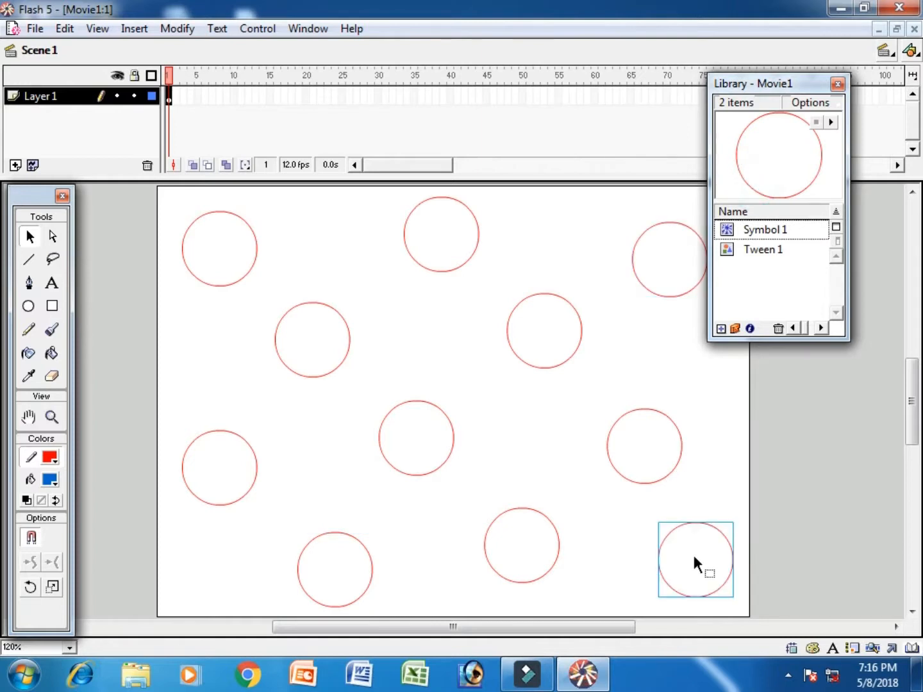
Step: Add a keyframe at frame 40 on the circles layer and insert a new Layer 2
{"action": "left_click", "coordinate": [837, 83]}
{"action": "left_click", "coordinate": [452, 94]}
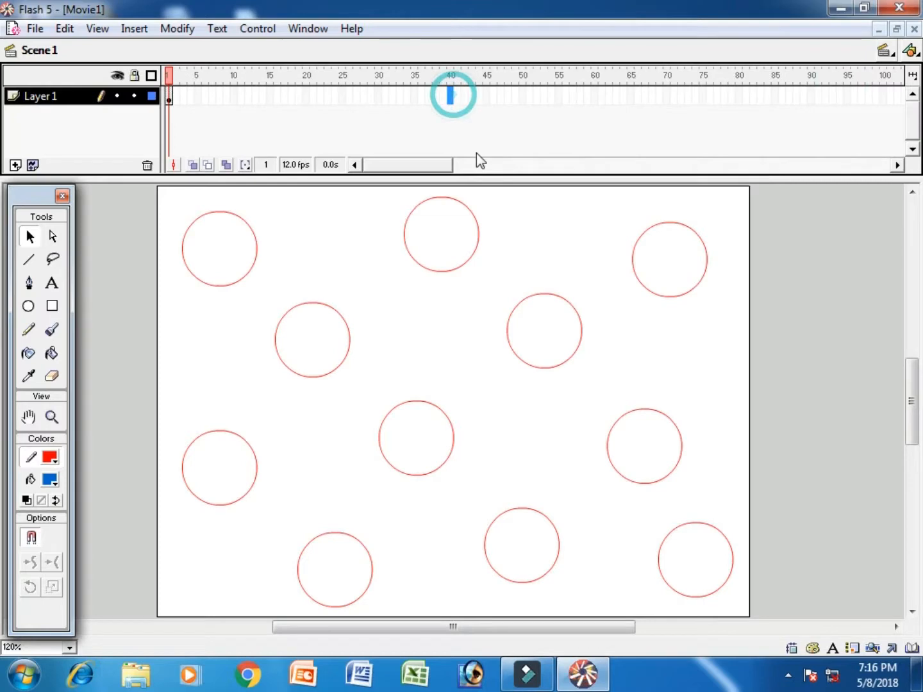
{"action": "key", "text": "F6"}
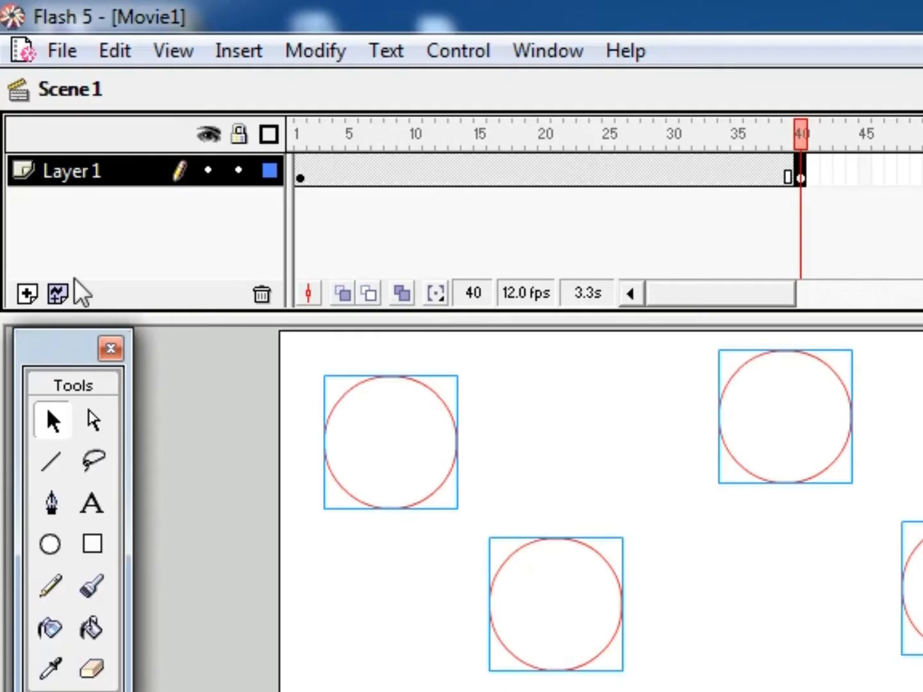
{"action": "left_click", "coordinate": [27, 293]}
{"action": "left_click", "coordinate": [300, 170]}
{"action": "left_click", "coordinate": [89, 504]}
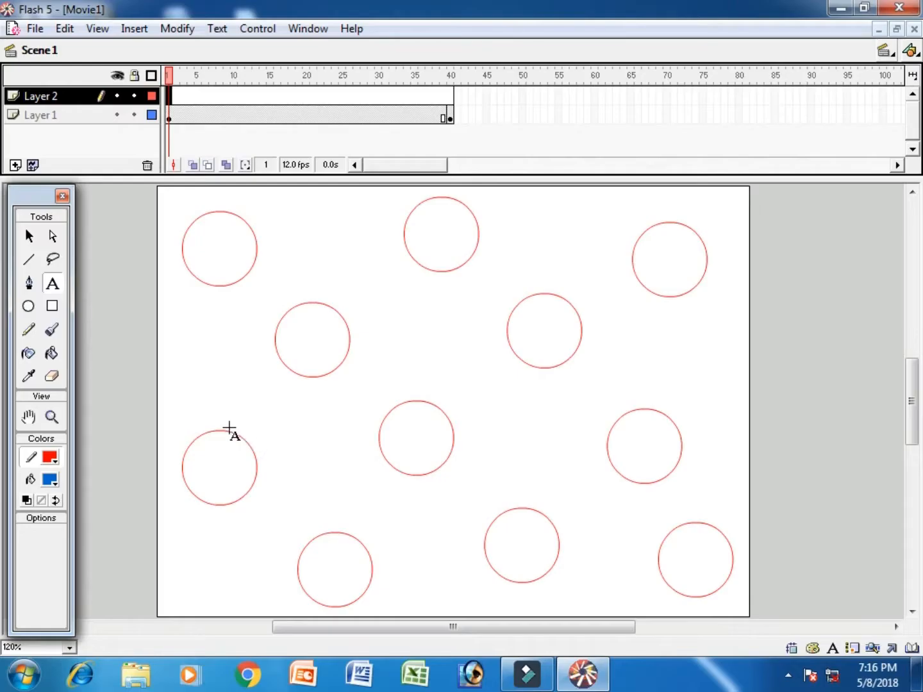
Step: Type 'Google', enlarge it to 120 pt and move it to the stage centre
{"action": "left_click", "coordinate": [208, 413]}
{"action": "type", "text": "Google"}
{"action": "key", "text": "ctrl+a"}
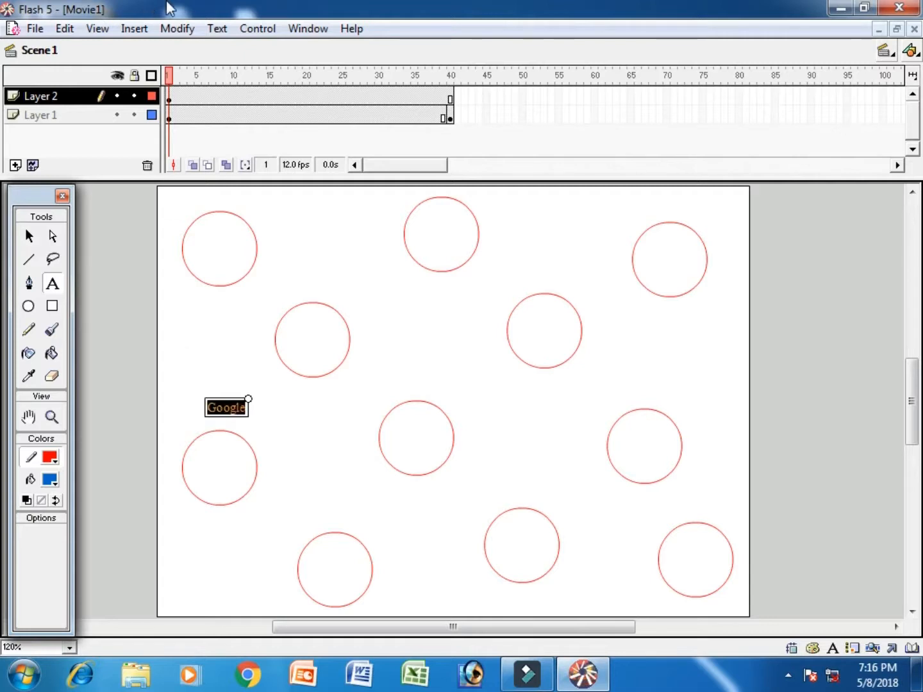
{"action": "left_click", "coordinate": [217, 28]}
{"action": "mouse_move", "coordinate": [241, 69]}
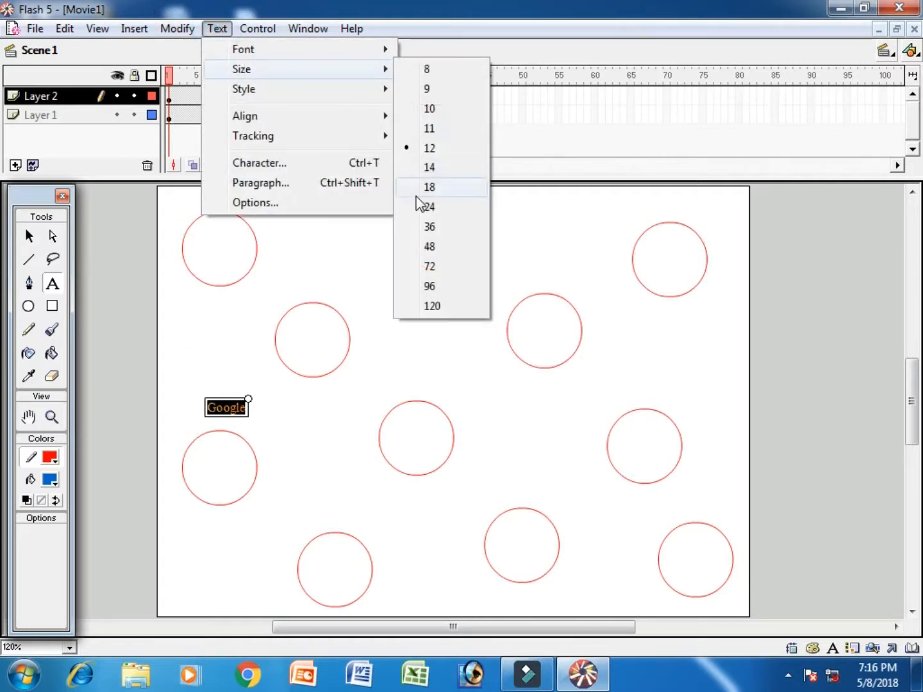
{"action": "left_click", "coordinate": [423, 246]}
{"action": "left_click", "coordinate": [217, 28]}
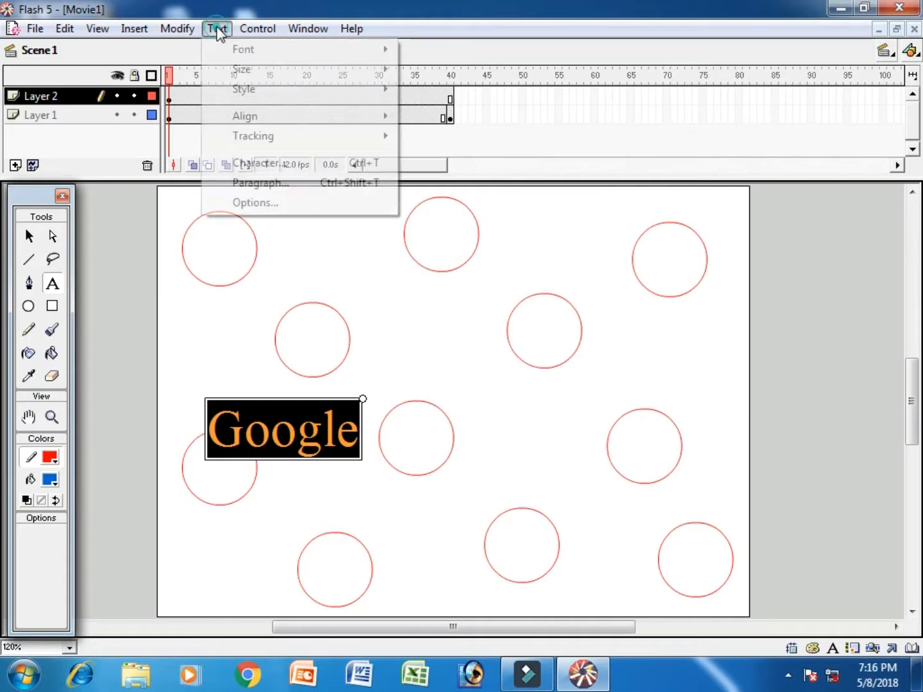
{"action": "mouse_move", "coordinate": [250, 71]}
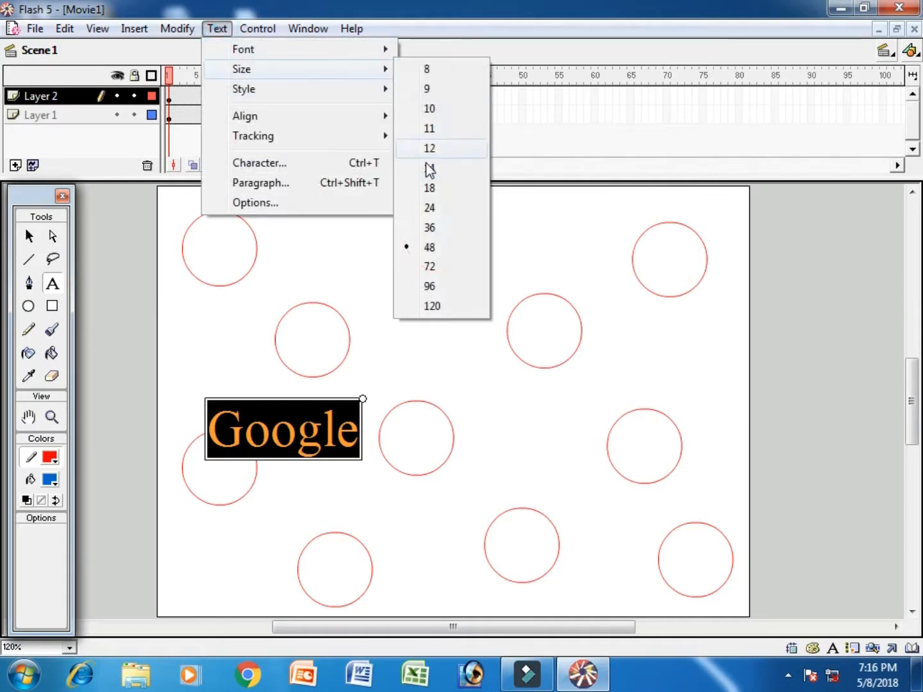
{"action": "left_click", "coordinate": [430, 286]}
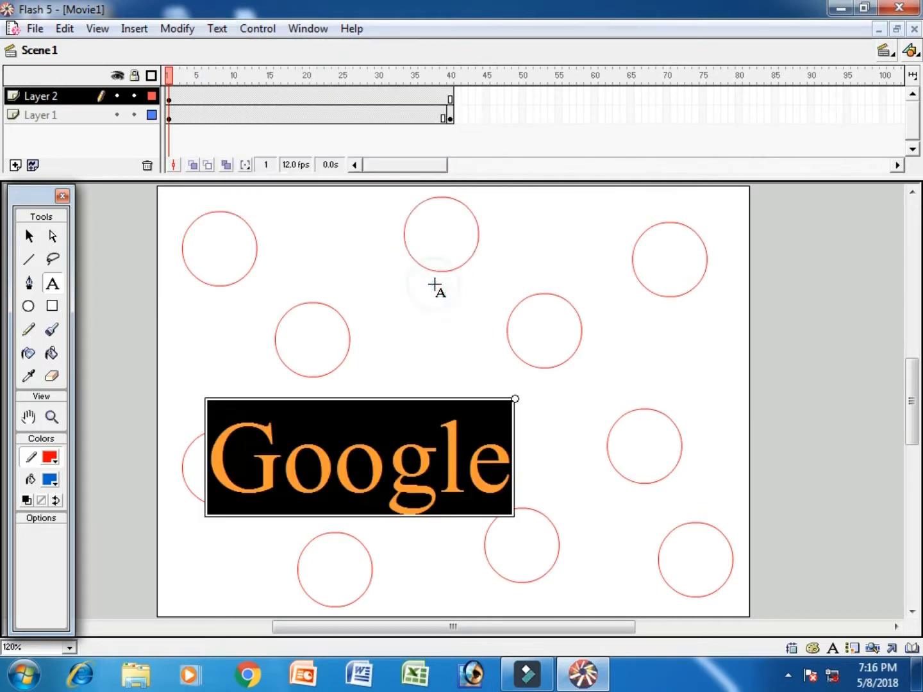
{"action": "left_click", "coordinate": [212, 30]}
{"action": "mouse_move", "coordinate": [247, 72]}
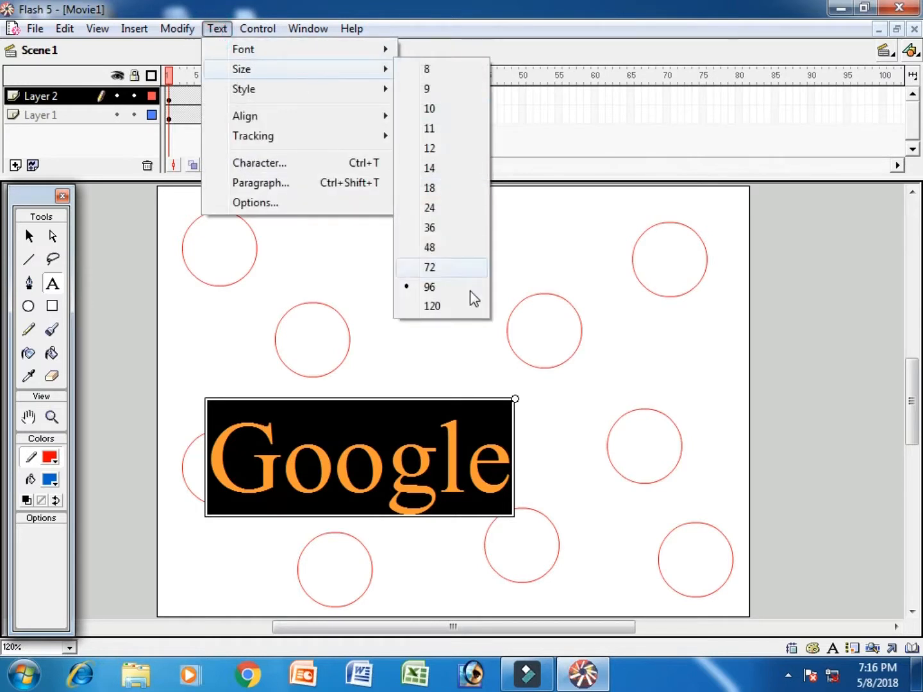
{"action": "left_click", "coordinate": [467, 307]}
{"action": "left_click", "coordinate": [29, 235]}
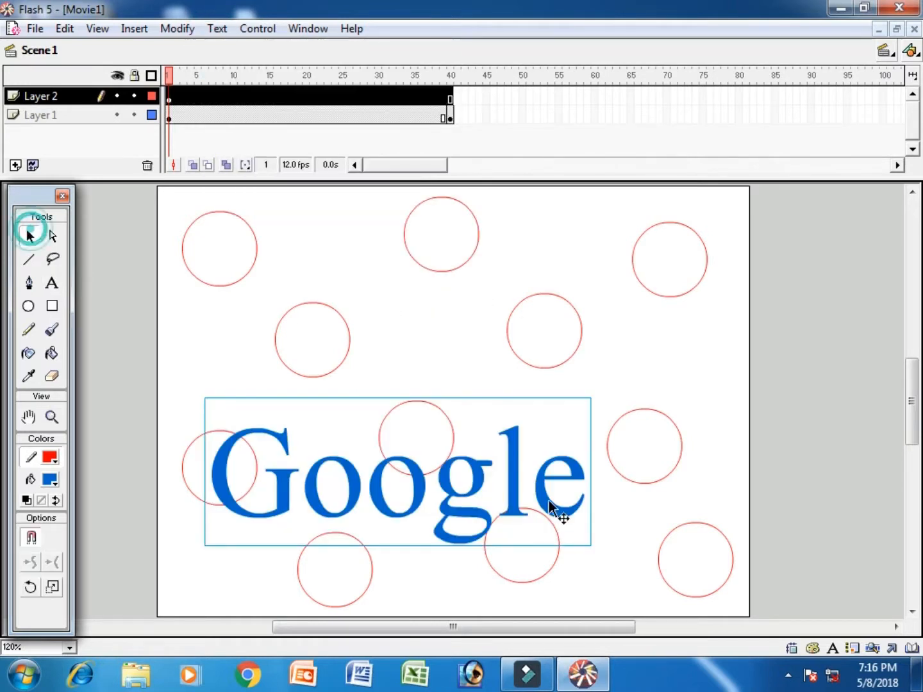
{"action": "left_click_drag", "start_coordinate": [540, 488], "coordinate": [596, 418]}
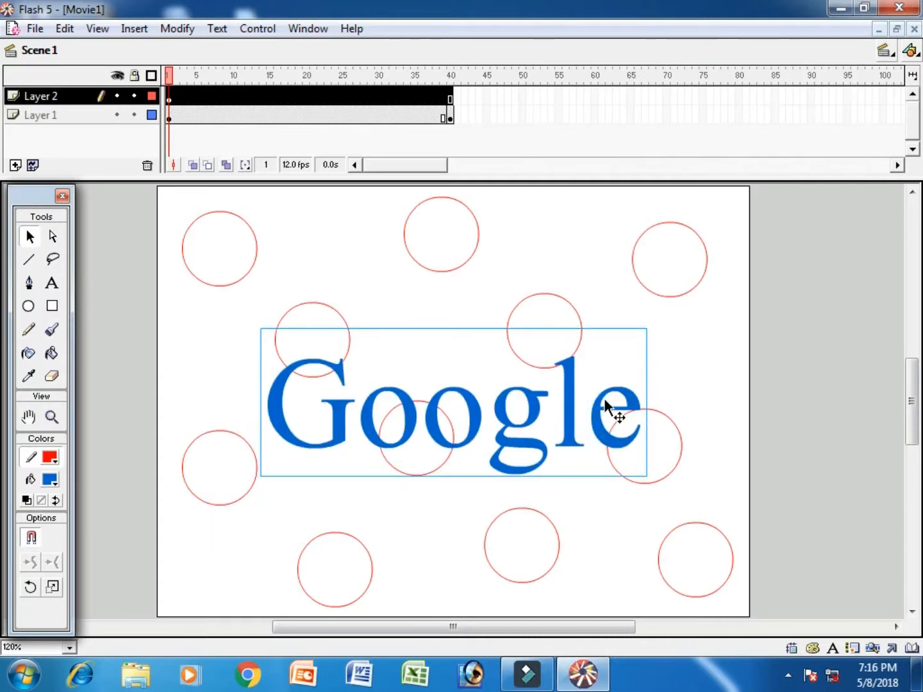
Step: Colour the G red, the first o green, the g yellow and the l red
{"action": "left_click", "coordinate": [54, 286]}
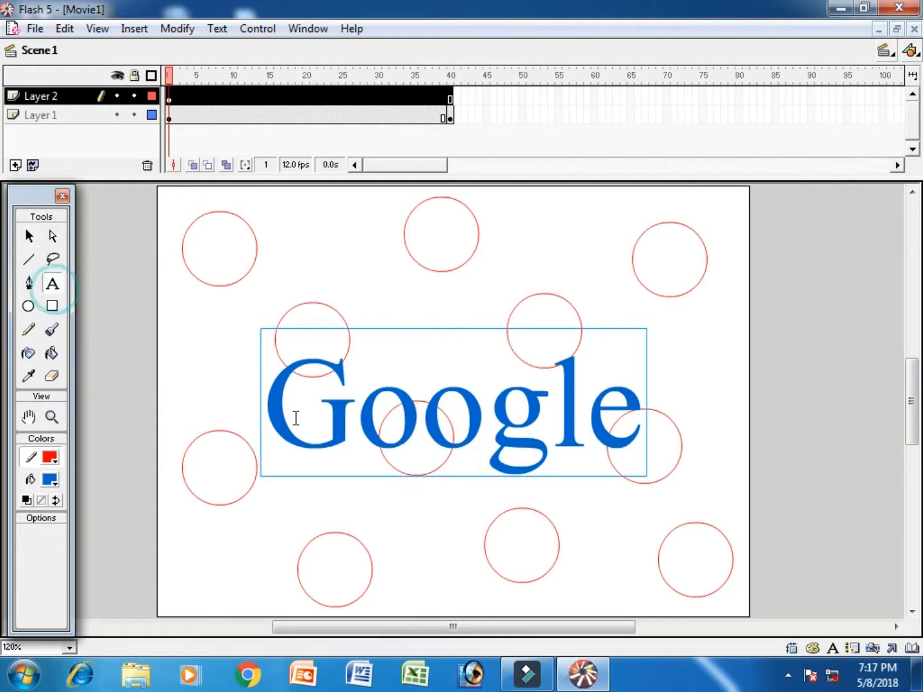
{"action": "left_click_drag", "start_coordinate": [265, 422], "coordinate": [339, 422]}
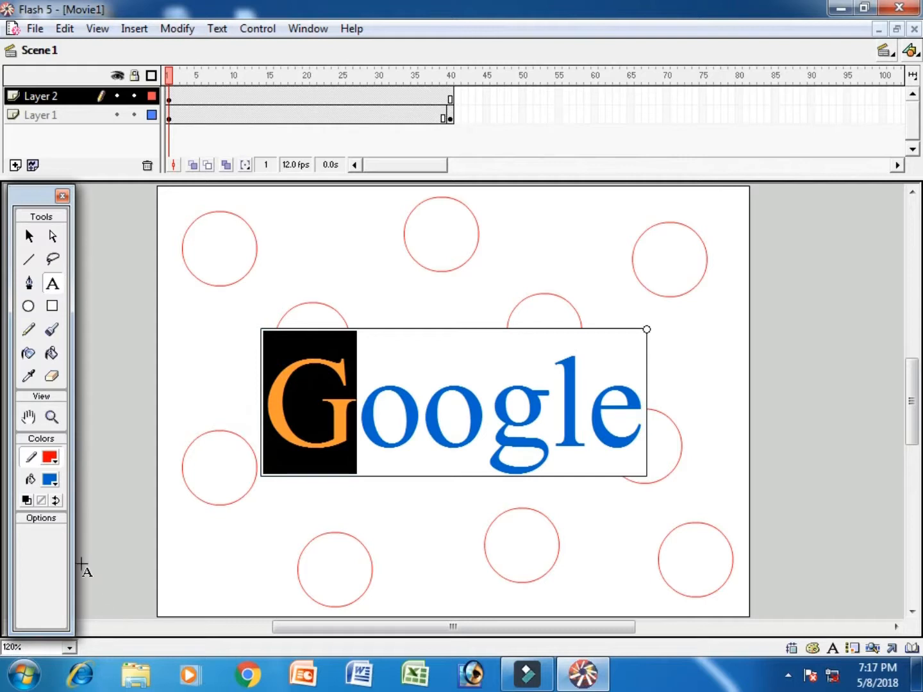
{"action": "left_click", "coordinate": [55, 484]}
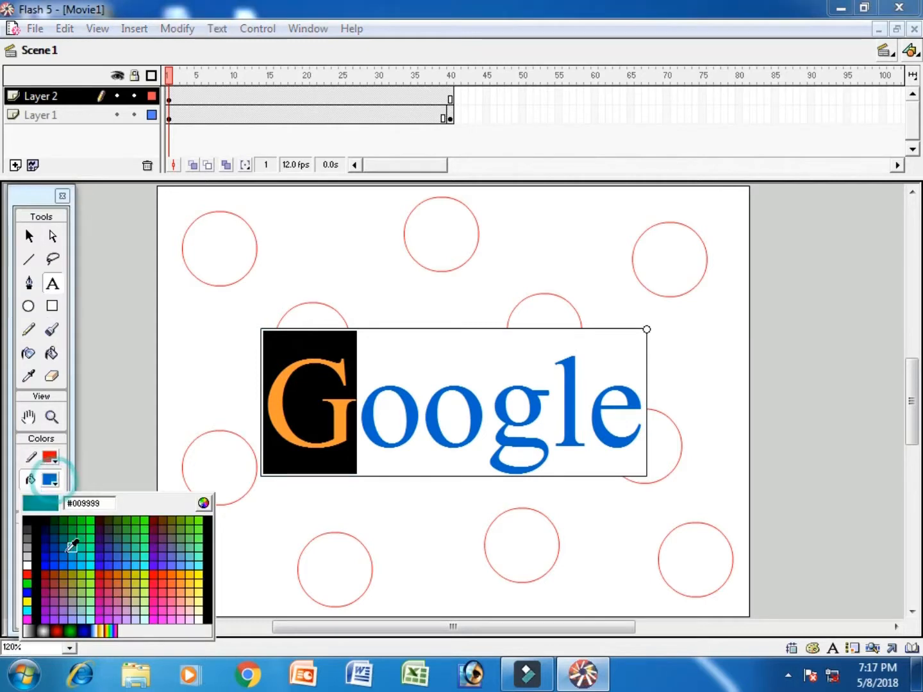
{"action": "left_click", "coordinate": [26, 575]}
{"action": "left_click_drag", "start_coordinate": [357, 416], "coordinate": [420, 417]}
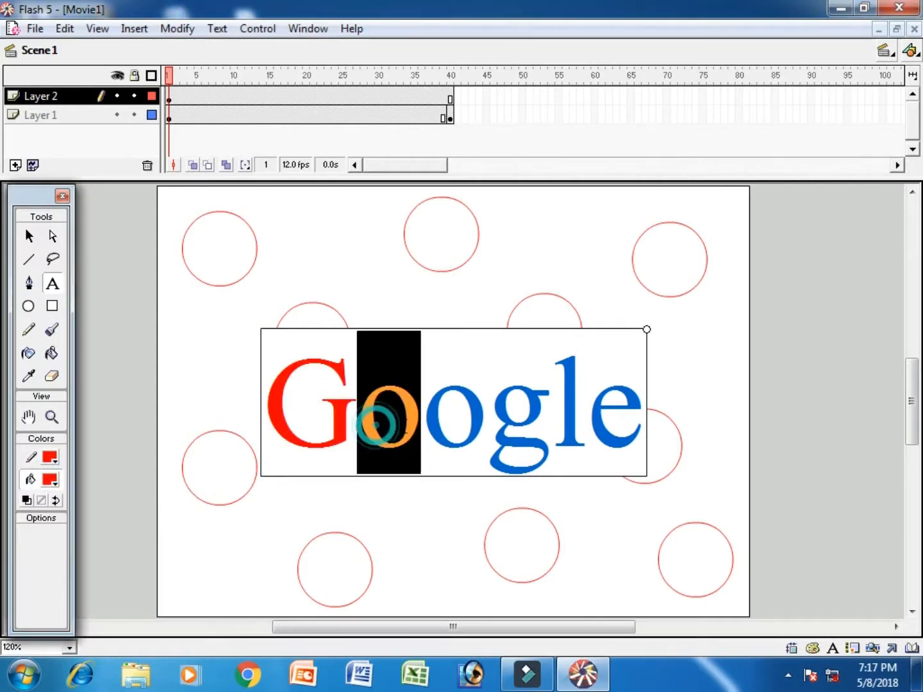
{"action": "left_click", "coordinate": [54, 488]}
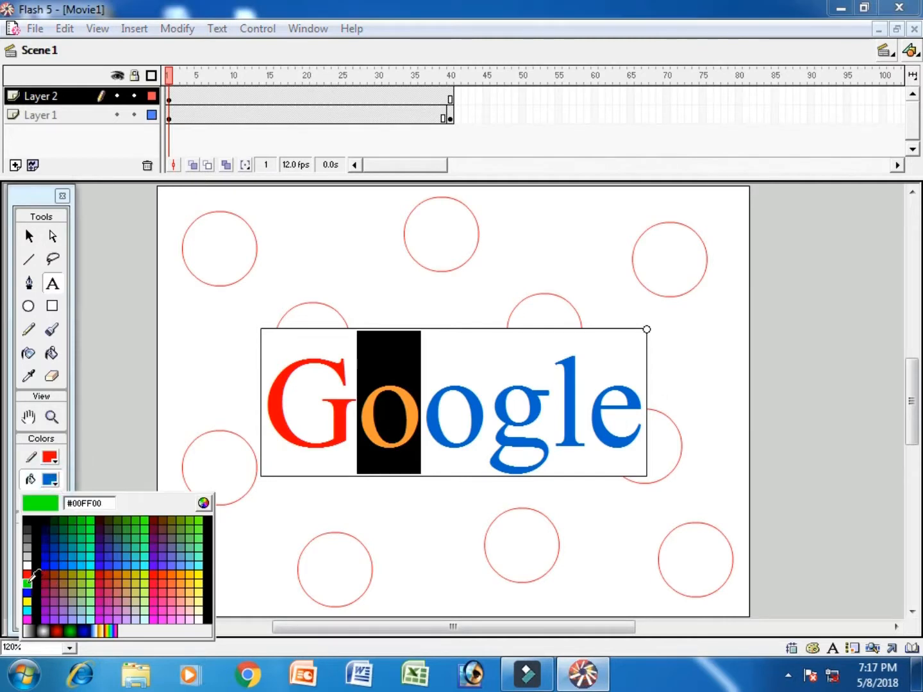
{"action": "left_click", "coordinate": [28, 583]}
{"action": "left_click_drag", "start_coordinate": [488, 417], "coordinate": [527, 423]}
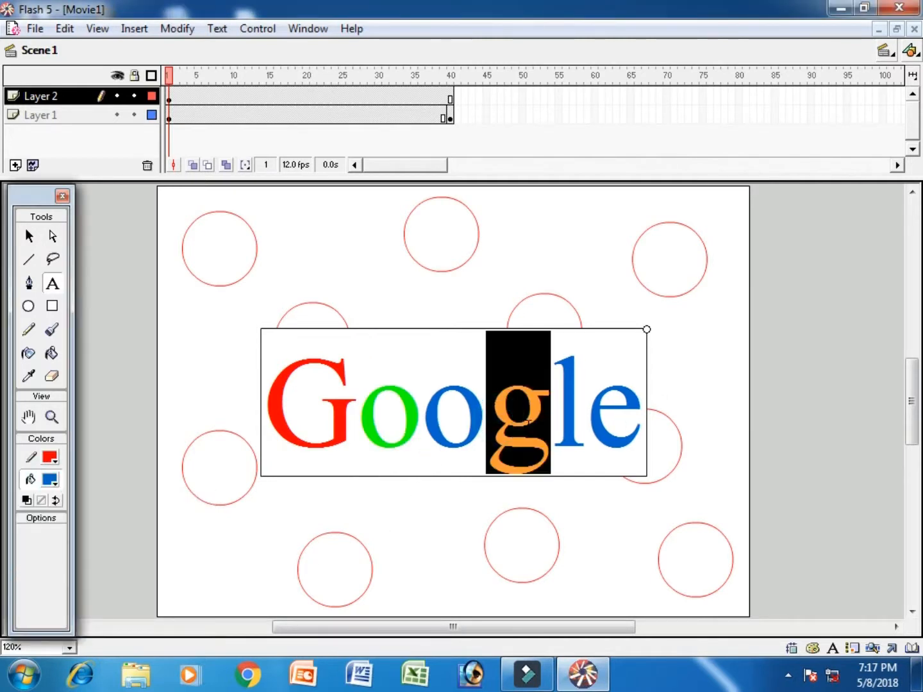
{"action": "left_click", "coordinate": [50, 481]}
{"action": "left_click", "coordinate": [28, 603]}
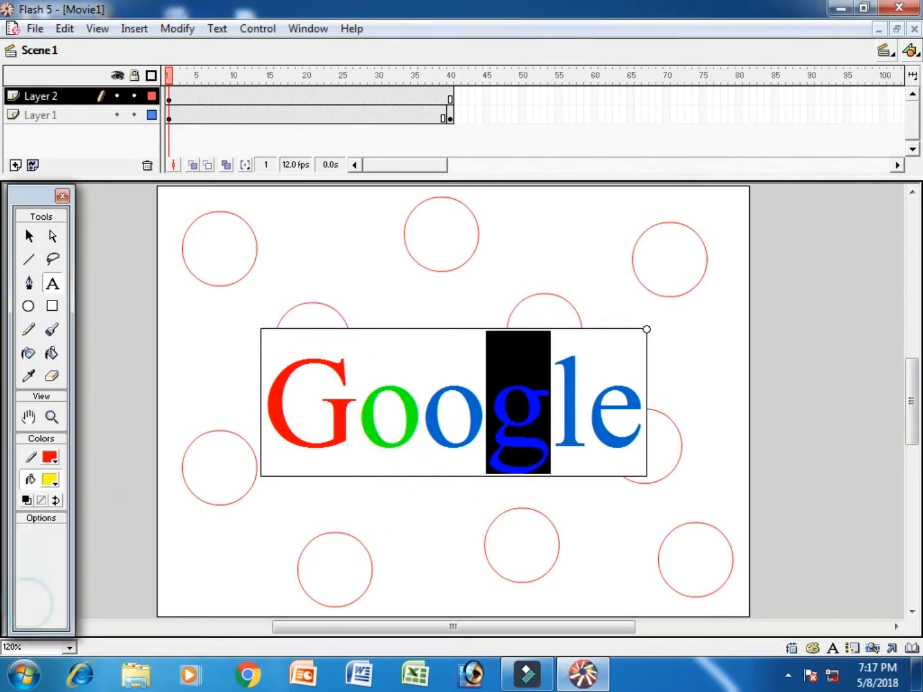
{"action": "left_click_drag", "start_coordinate": [556, 420], "coordinate": [582, 422]}
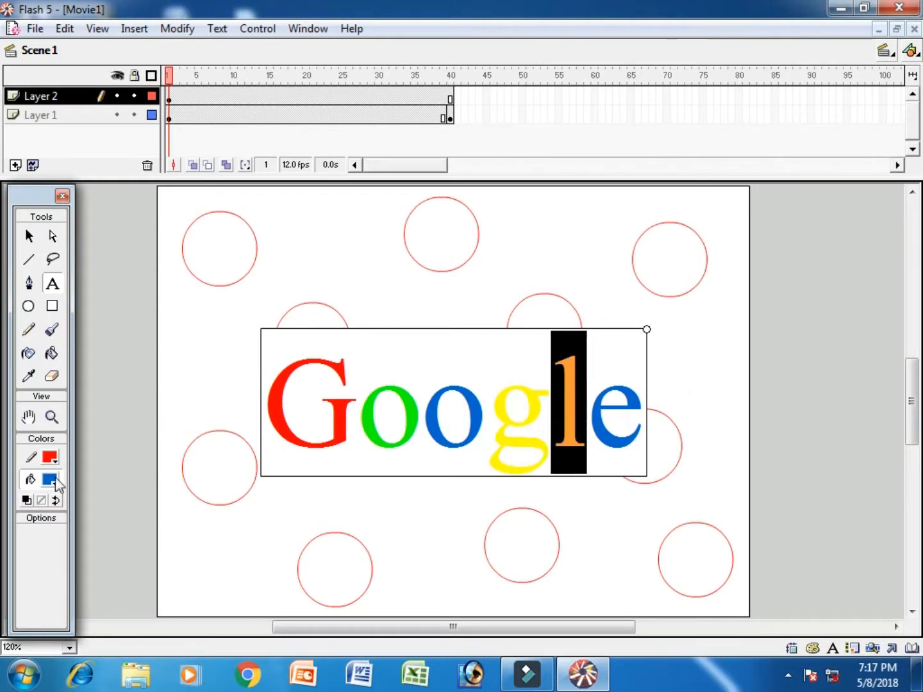
{"action": "left_click", "coordinate": [50, 482]}
{"action": "left_click", "coordinate": [29, 569]}
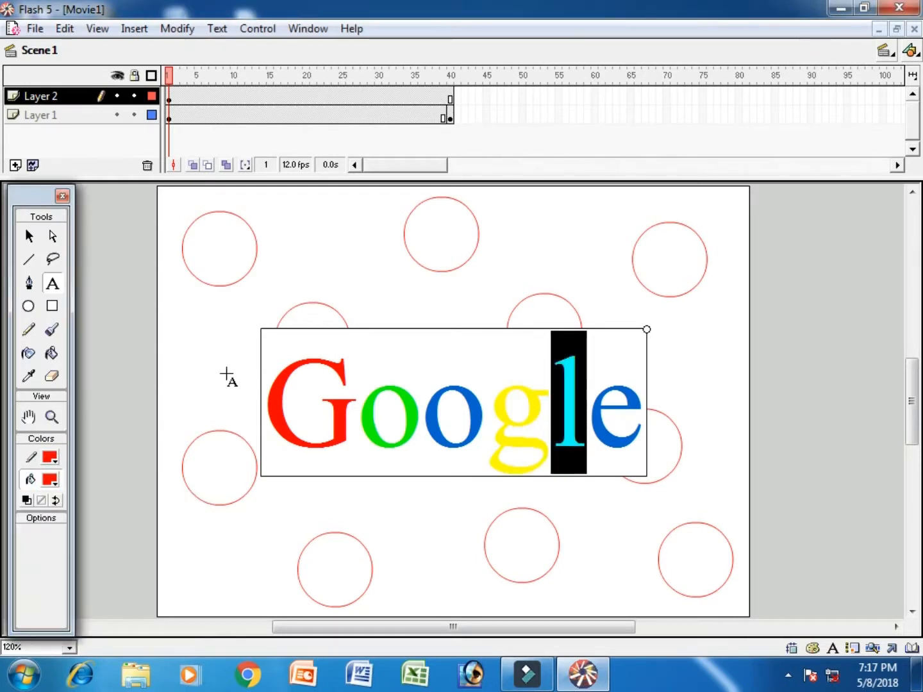
{"action": "left_click", "coordinate": [448, 94]}
Step: Add a keyframe at frame 40 on the text layer, test the movie, then close the test window
{"action": "key", "text": "F6"}
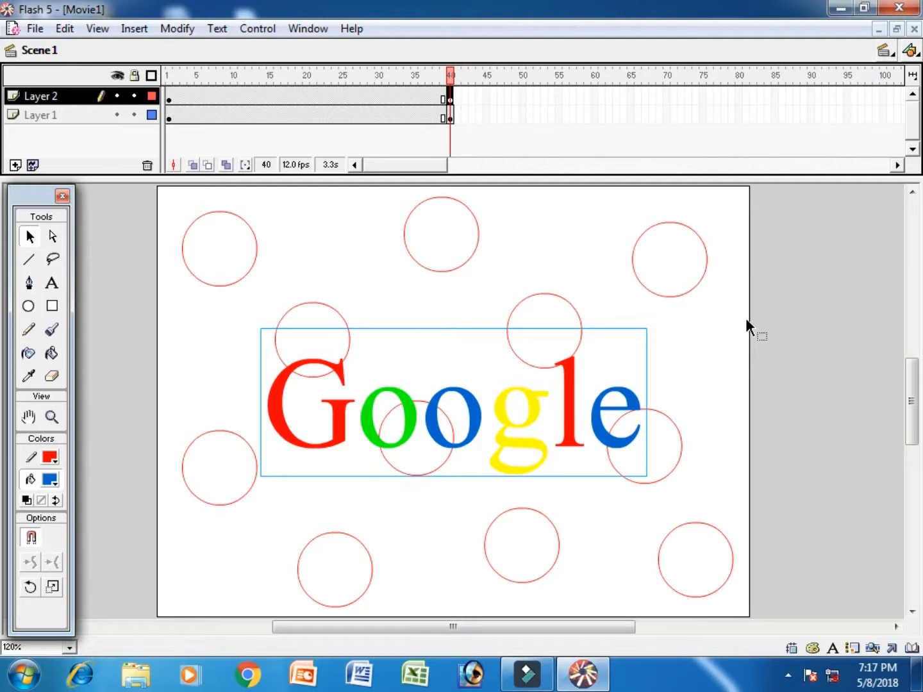
{"action": "key", "text": "ctrl+Return"}
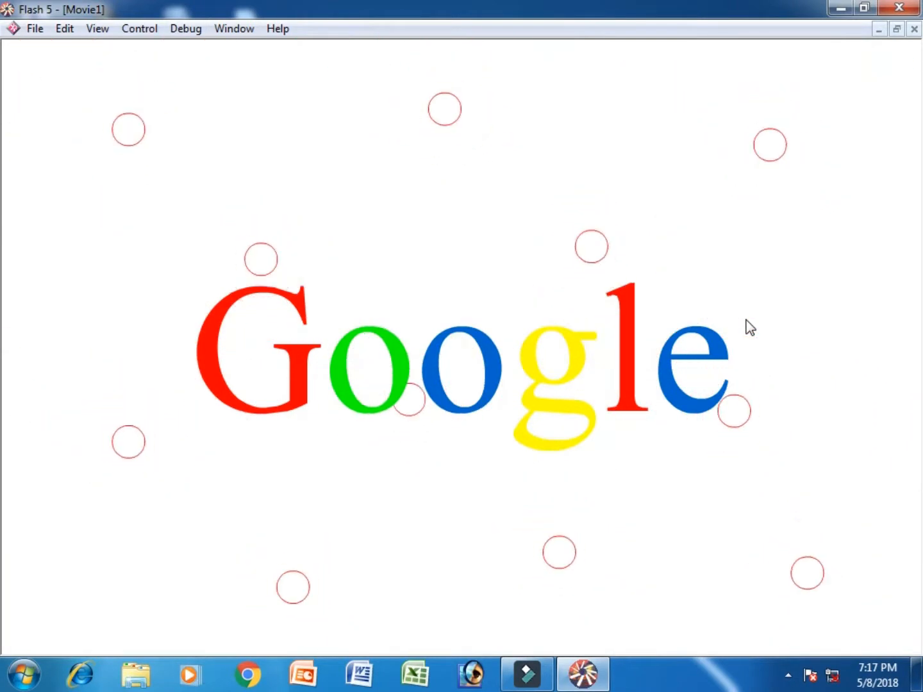
{"action": "key", "text": "ctrl+w"}
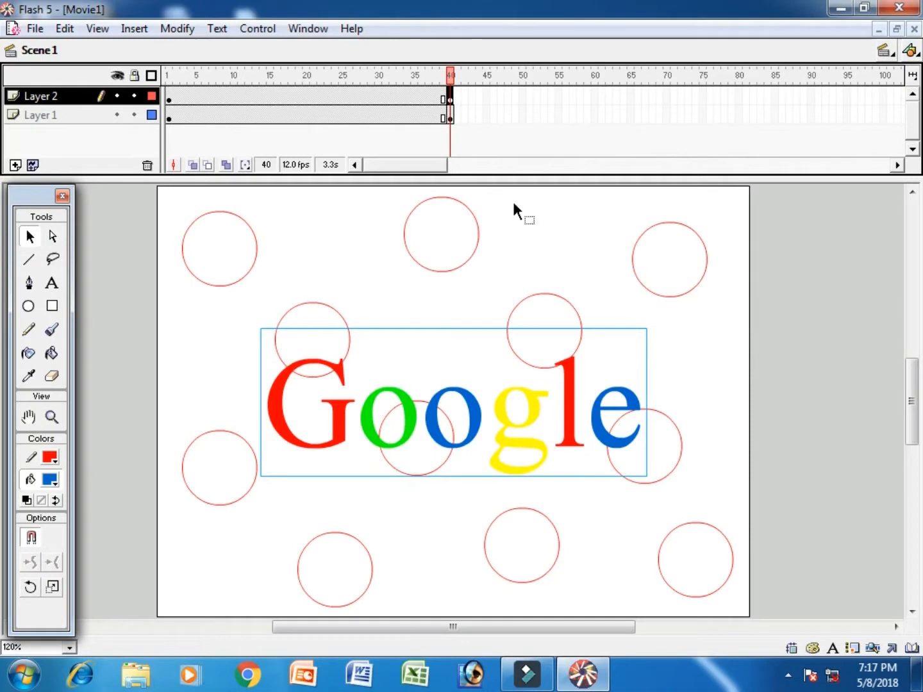
Step: Insert Scene 2 and place a Symbol 1 circle just left of the stage
{"action": "left_click", "coordinate": [129, 29]}
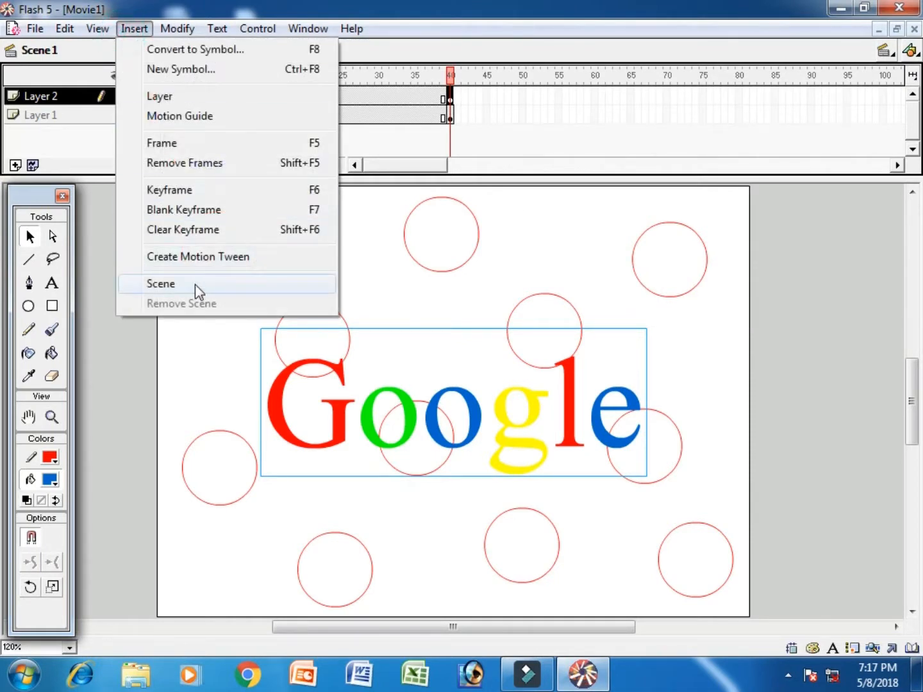
{"action": "left_click", "coordinate": [195, 284]}
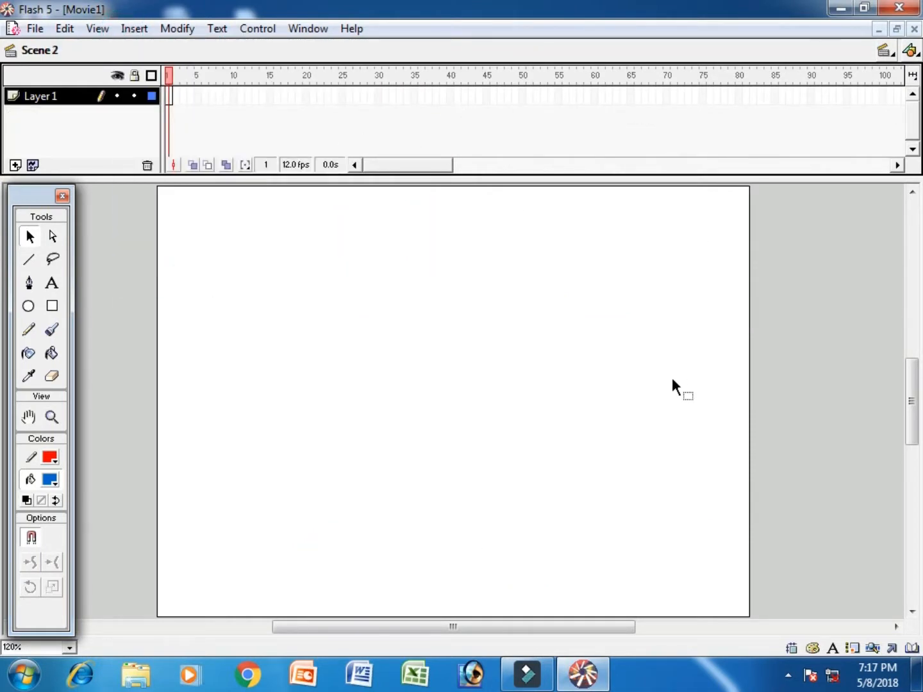
{"action": "key", "text": "ctrl+l"}
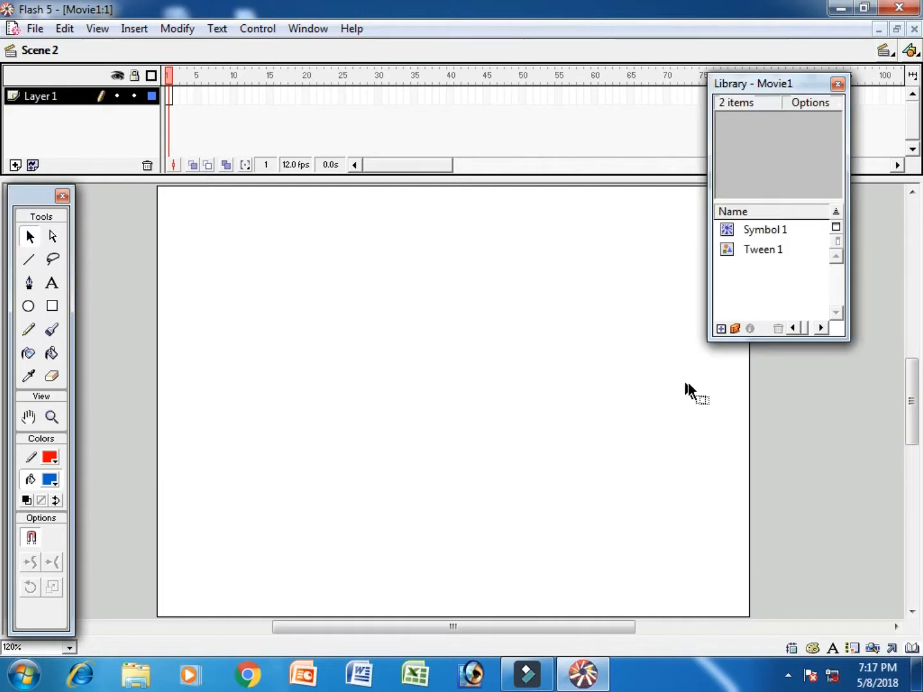
{"action": "left_click", "coordinate": [755, 233]}
{"action": "left_click_drag", "start_coordinate": [737, 173], "coordinate": [94, 406]}
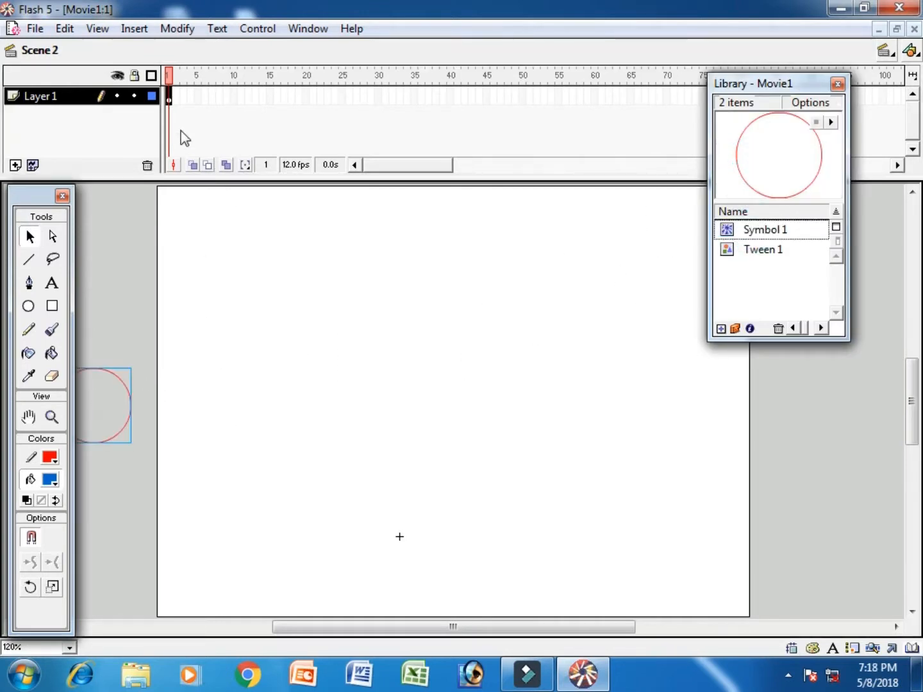
Step: Motion-tween the circle to frame 40, shifting it right off the stage
{"action": "right_click", "coordinate": [168, 93]}
{"action": "left_click", "coordinate": [212, 105]}
{"action": "left_click", "coordinate": [449, 94]}
{"action": "key", "text": "F6"}
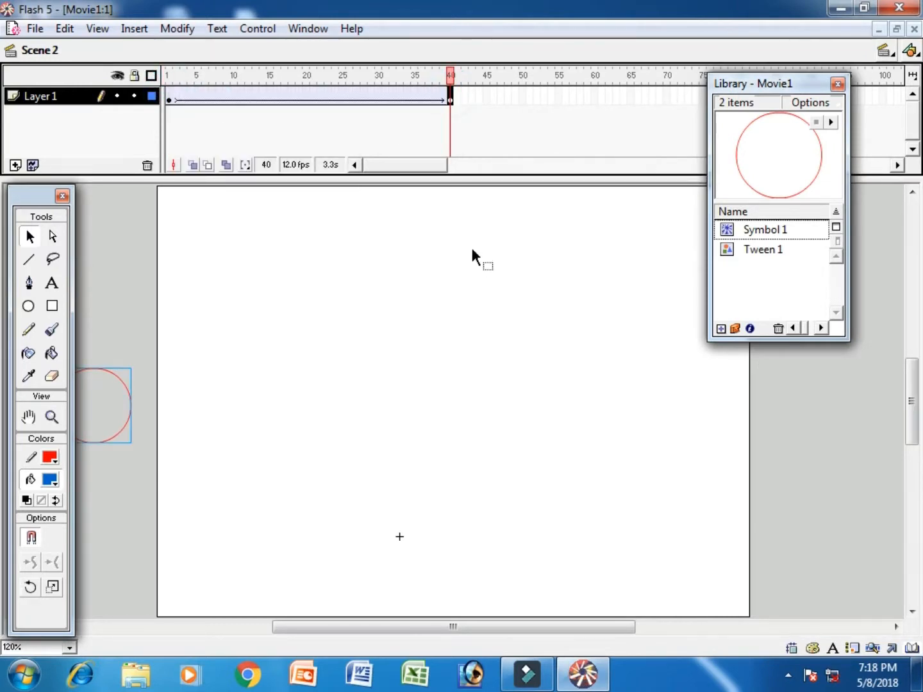
{"action": "key", "text": "shift+Right"}
{"action": "key", "text": "shift+Right"}
{"action": "key", "text": "shift+Right"}
{"action": "key", "text": "shift+Right"}
{"action": "key", "text": "shift+Right"}
{"action": "key", "text": "shift+Right"}
{"action": "key", "text": "shift+Right"}
{"action": "key", "text": "shift+Right"}
{"action": "key", "text": "shift+Right"}
{"action": "key", "text": "shift+Right"}
{"action": "key", "text": "shift+Right"}
{"action": "key", "text": "shift+Right"}
{"action": "key", "text": "shift+Right"}
{"action": "key", "text": "shift+Right"}
{"action": "key", "text": "shift+Right"}
{"action": "key", "text": "shift+Right"}
{"action": "key", "text": "shift+Right"}
{"action": "key", "text": "shift+Right"}
{"action": "key", "text": "shift+Right"}
{"action": "key", "text": "shift+Right"}
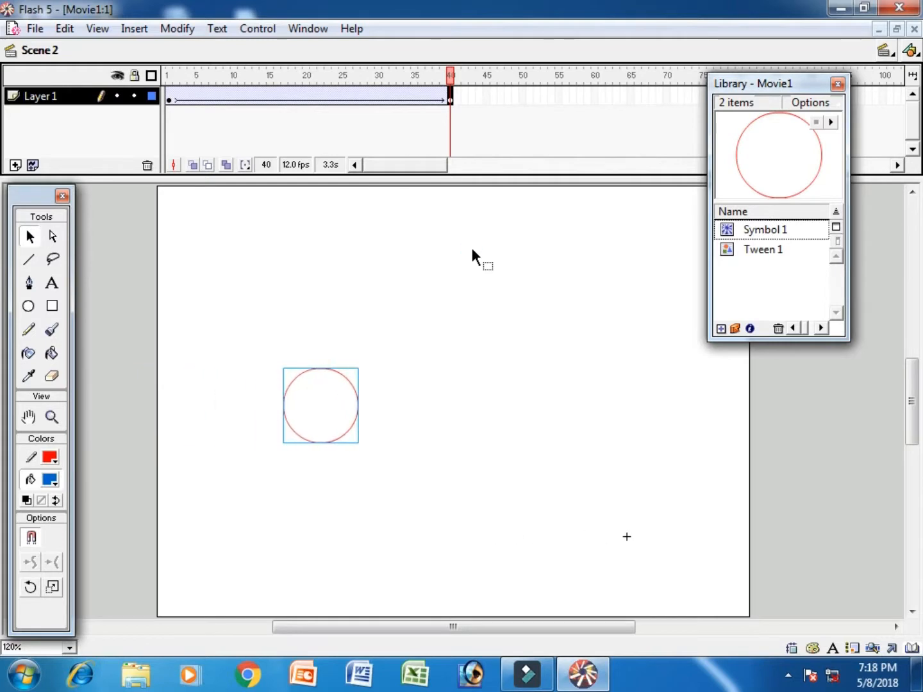
{"action": "key", "text": "shift+Right"}
{"action": "key", "text": "shift+Right"}
{"action": "key", "text": "shift+Right"}
{"action": "key", "text": "shift+Right"}
{"action": "key", "text": "shift+Right"}
{"action": "key", "text": "shift+Right"}
{"action": "key", "text": "shift+Right"}
{"action": "key", "text": "shift+Right"}
{"action": "key", "text": "shift+Right"}
{"action": "key", "text": "shift+Right"}
{"action": "key", "text": "shift+Right"}
{"action": "key", "text": "shift+Right"}
{"action": "key", "text": "shift+Right"}
{"action": "key", "text": "shift+Right"}
{"action": "key", "text": "shift+Right"}
{"action": "key", "text": "shift+Right"}
{"action": "key", "text": "shift+Right"}
{"action": "key", "text": "shift+Right"}
{"action": "key", "text": "shift+Right"}
{"action": "key", "text": "shift+Right"}
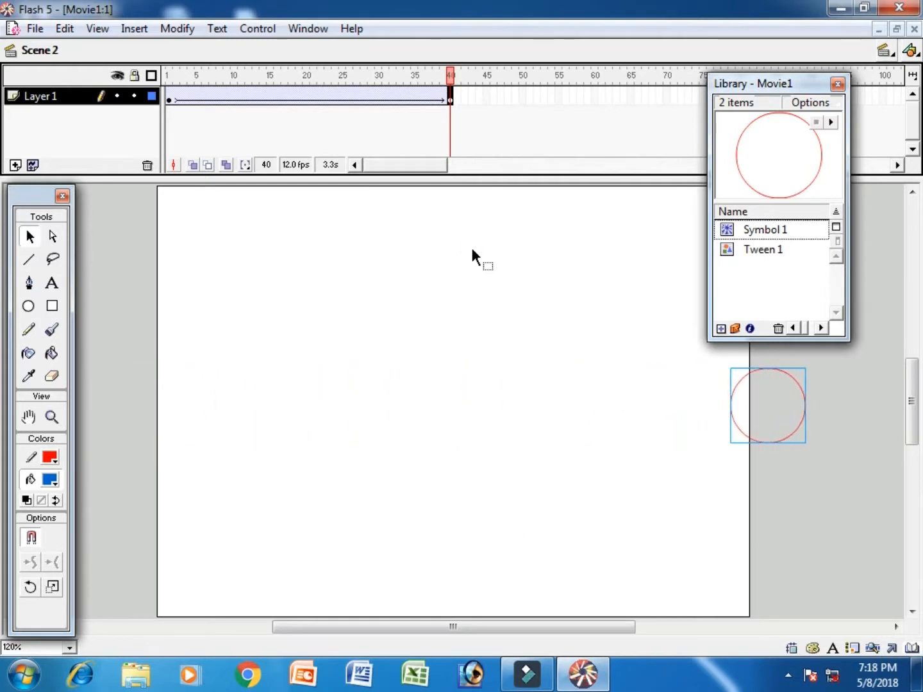
Step: On a new Layer 2, tween a circle from right of the stage leftward by frame 40
{"action": "left_click", "coordinate": [16, 164]}
{"action": "left_click", "coordinate": [168, 95]}
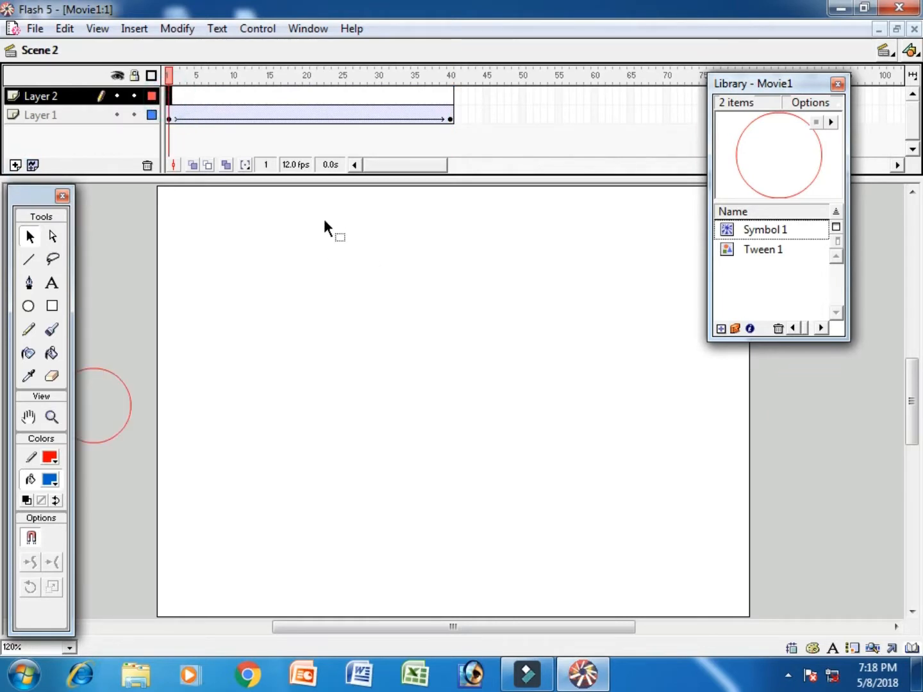
{"action": "left_click_drag", "start_coordinate": [747, 190], "coordinate": [870, 255]}
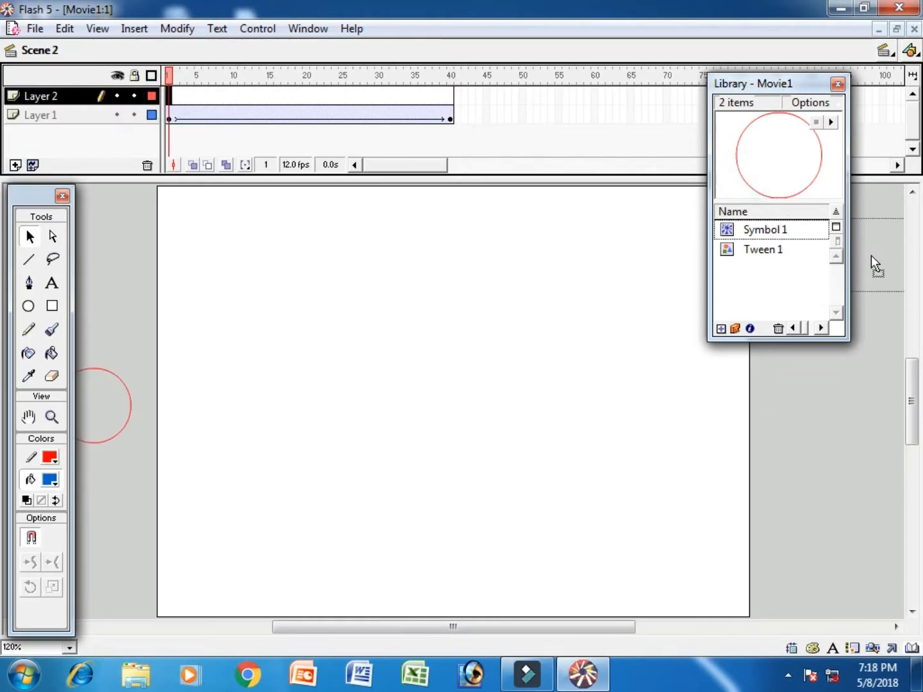
{"action": "right_click", "coordinate": [171, 99]}
{"action": "left_click", "coordinate": [211, 105]}
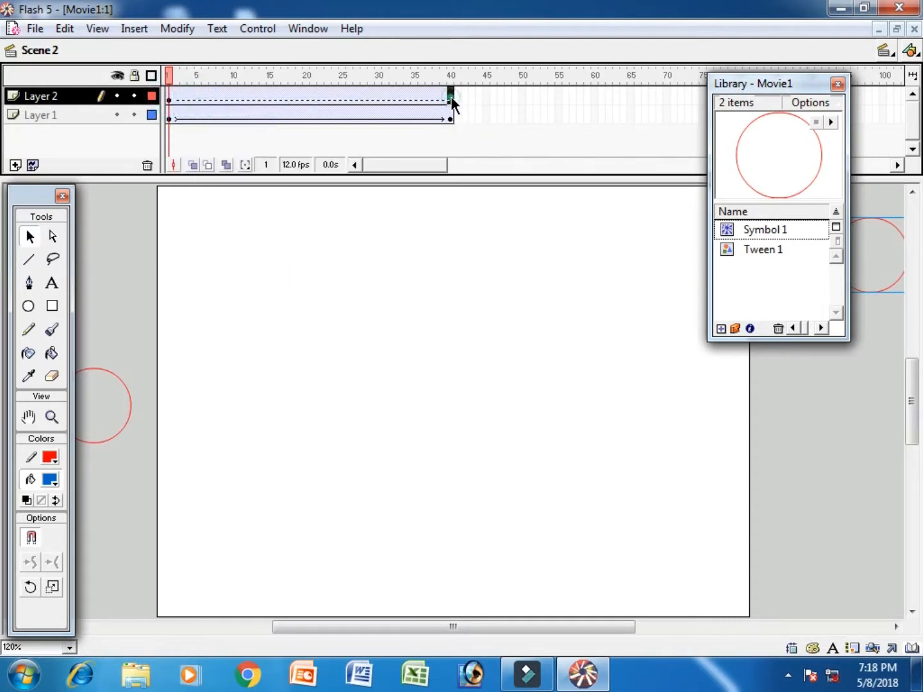
{"action": "left_click", "coordinate": [451, 97]}
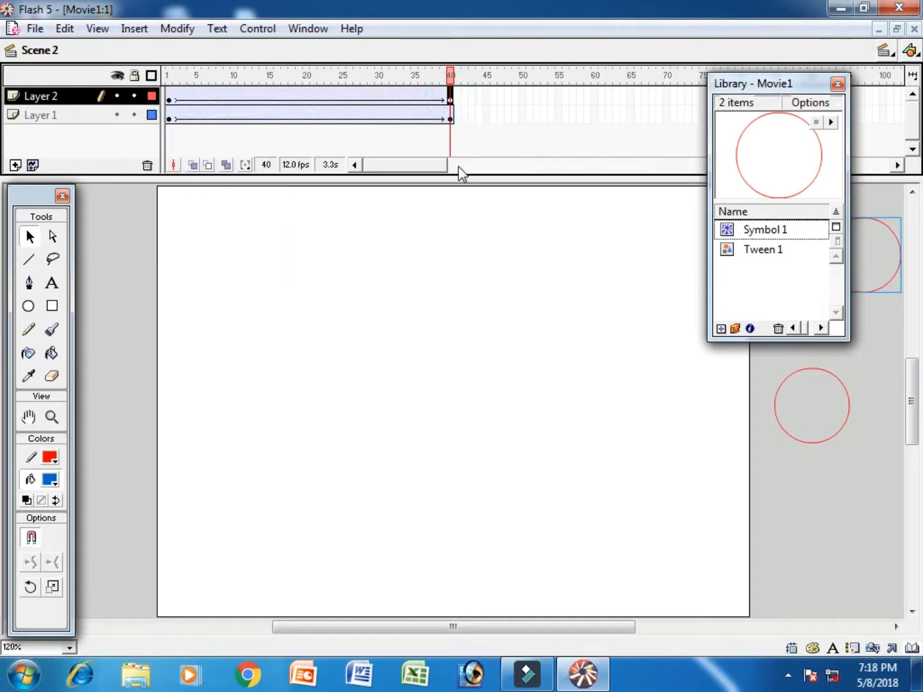
{"action": "key", "text": "shift+Left"}
{"action": "key", "text": "shift+Left"}
{"action": "key", "text": "shift+Left"}
{"action": "key", "text": "shift+Left"}
{"action": "key", "text": "shift+Left"}
{"action": "key", "text": "shift+Left"}
{"action": "key", "text": "shift+Left"}
{"action": "key", "text": "shift+Left"}
{"action": "key", "text": "shift+Left"}
{"action": "key", "text": "shift+Left"}
{"action": "key", "text": "shift+Left"}
{"action": "key", "text": "shift+Left"}
{"action": "key", "text": "shift+Left"}
{"action": "key", "text": "shift+Left"}
{"action": "key", "text": "shift+Left"}
{"action": "key", "text": "shift+Left"}
{"action": "key", "text": "shift+Left"}
{"action": "key", "text": "shift+Left"}
{"action": "key", "text": "shift+Left"}
{"action": "key", "text": "shift+Left"}
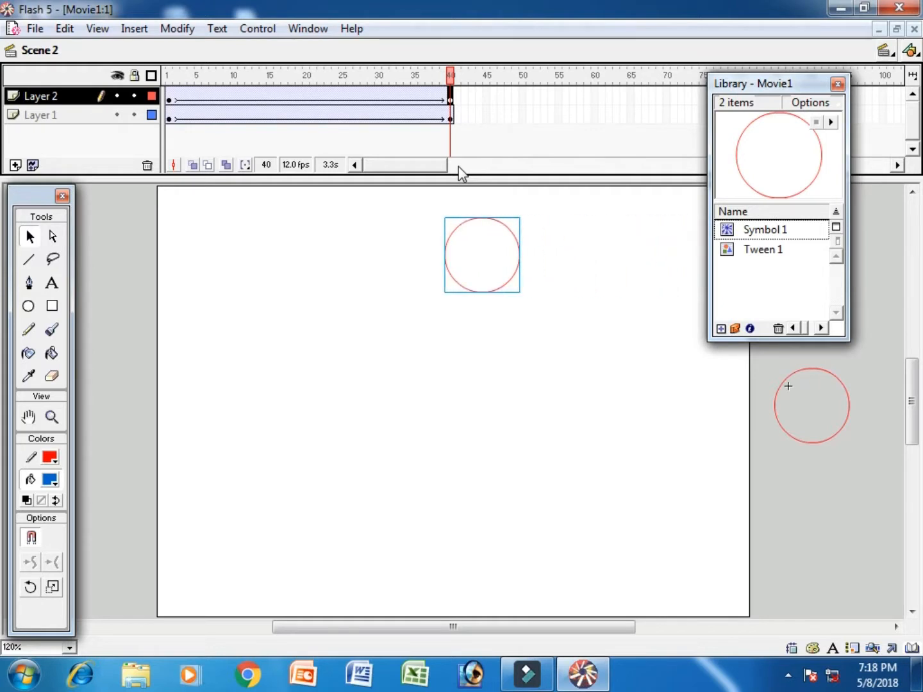
{"action": "key", "text": "shift+Left"}
{"action": "key", "text": "shift+Left"}
{"action": "key", "text": "shift+Left"}
{"action": "key", "text": "shift+Left"}
{"action": "key", "text": "shift+Left"}
{"action": "key", "text": "shift+Left"}
{"action": "key", "text": "shift+Left"}
{"action": "key", "text": "shift+Left"}
{"action": "key", "text": "shift+Left"}
{"action": "key", "text": "shift+Left"}
{"action": "key", "text": "shift+Left"}
{"action": "key", "text": "shift+Left"}
{"action": "key", "text": "shift+Left"}
{"action": "key", "text": "shift+Left"}
{"action": "key", "text": "shift+Left"}
{"action": "key", "text": "shift+Left"}
{"action": "key", "text": "shift+Left"}
{"action": "key", "text": "shift+Left"}
{"action": "key", "text": "shift+Left"}
{"action": "key", "text": "shift+Left"}
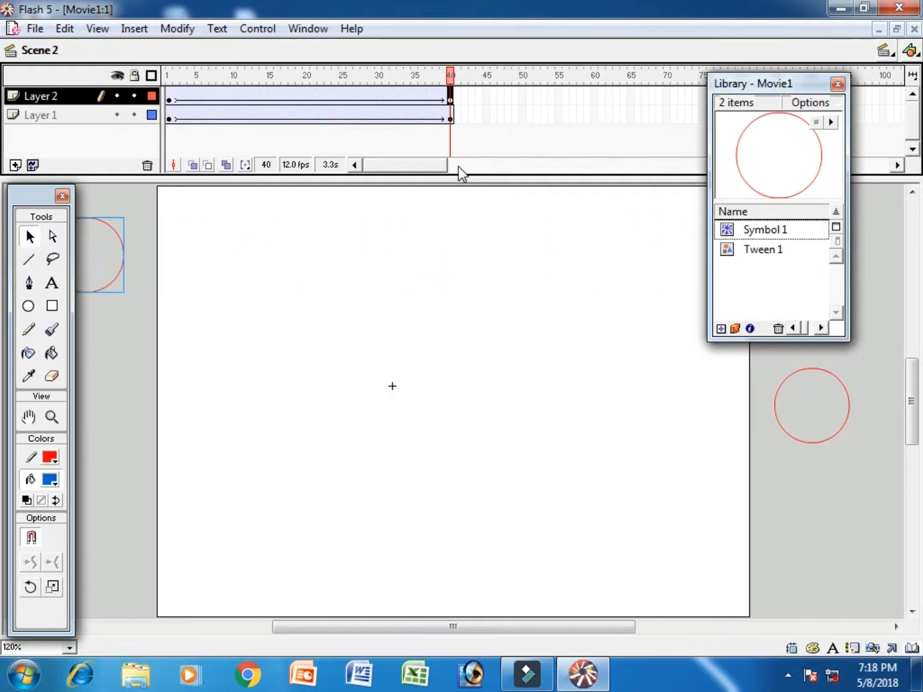
Step: Add Layer 3 and place another Symbol 1 circle at the stage's lower right
{"action": "left_click", "coordinate": [15, 165]}
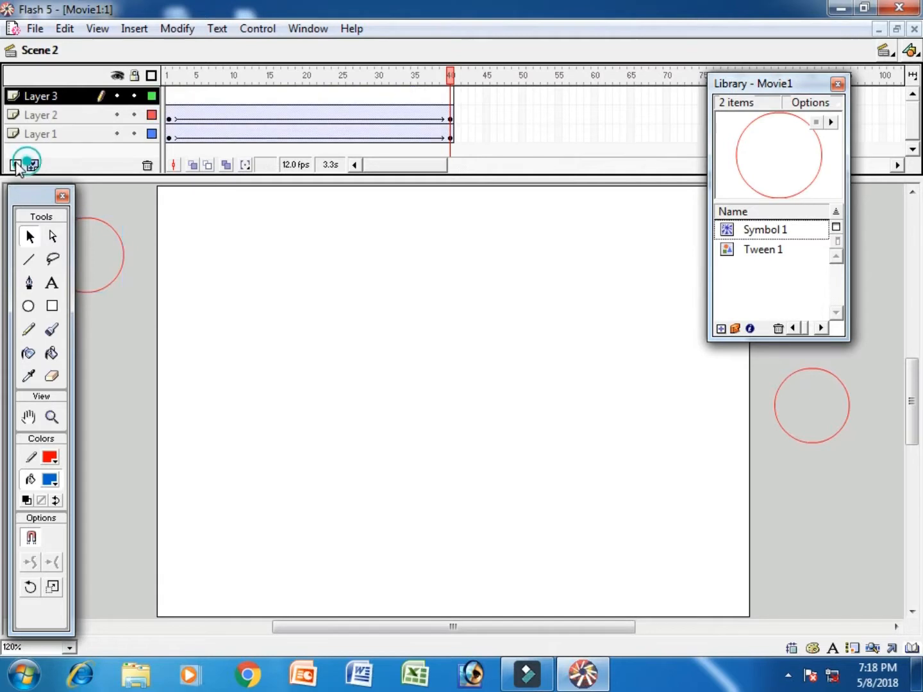
{"action": "left_click", "coordinate": [169, 96]}
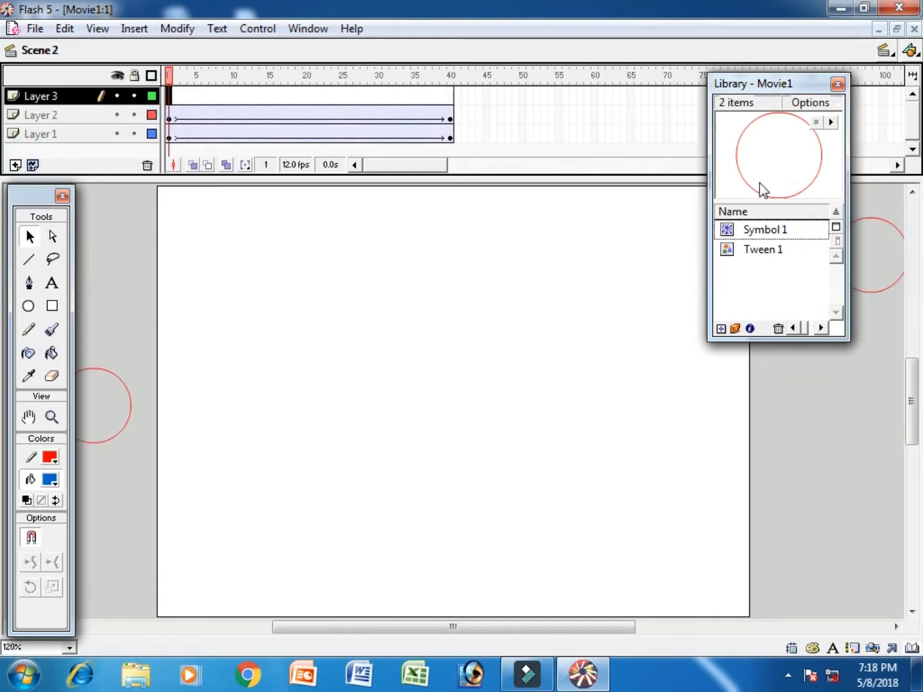
{"action": "left_click_drag", "start_coordinate": [752, 193], "coordinate": [831, 556]}
Step: Motion-tween Layer 3 to frame 40, sliding the circle left past the stage edge, then add Layer 4
{"action": "right_click", "coordinate": [173, 96]}
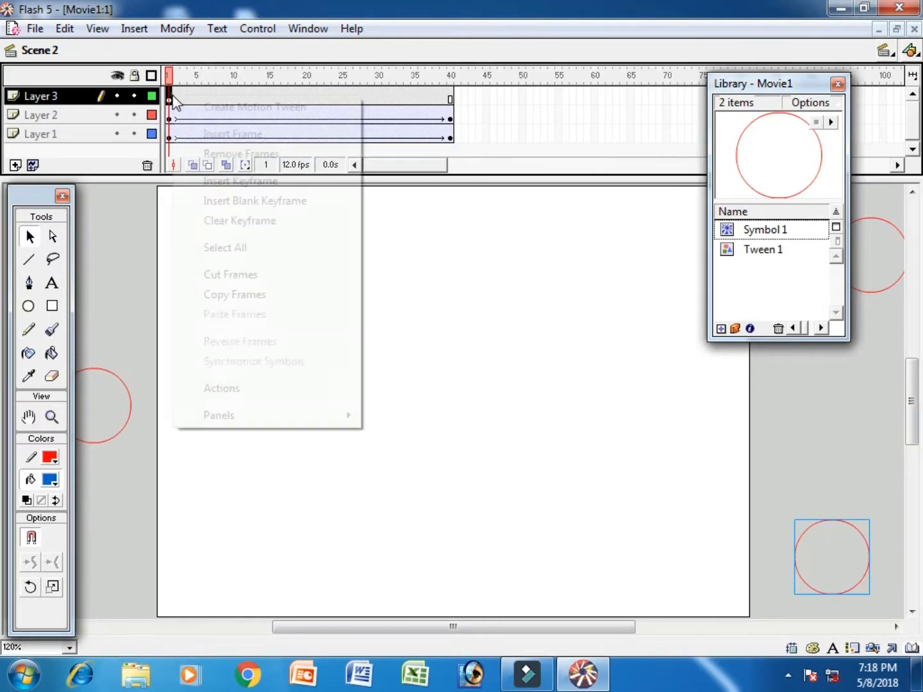
{"action": "left_click", "coordinate": [192, 105]}
{"action": "left_click", "coordinate": [451, 97]}
{"action": "key", "text": "F6"}
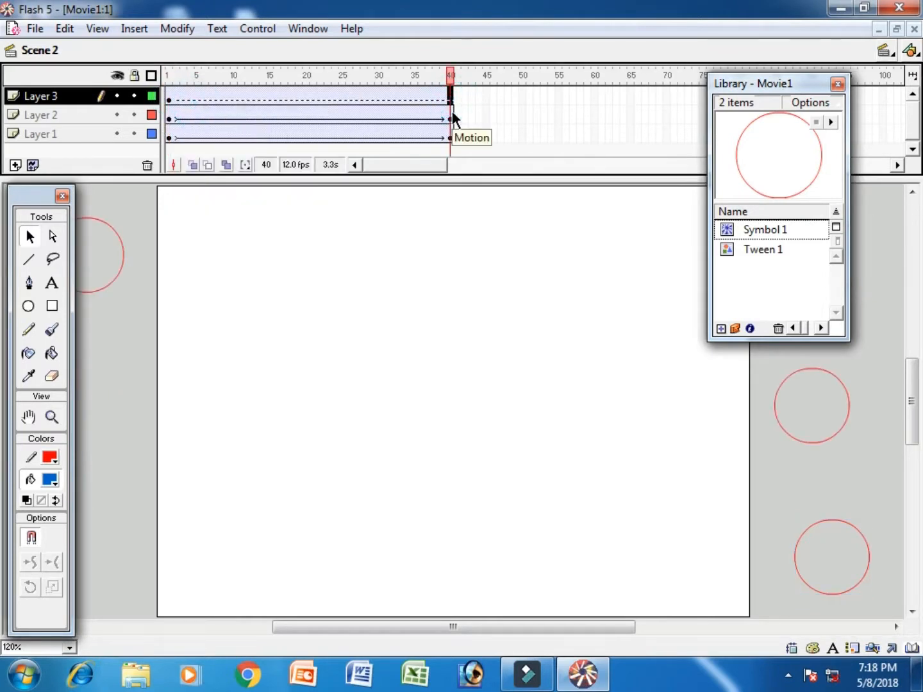
{"action": "key", "text": "shift+Left"}
{"action": "key", "text": "shift+Left"}
{"action": "key", "text": "shift+Left"}
{"action": "key", "text": "shift+Left"}
{"action": "key", "text": "shift+Left"}
{"action": "key", "text": "shift+Left"}
{"action": "key", "text": "shift+Left"}
{"action": "key", "text": "shift+Left"}
{"action": "key", "text": "shift+Left"}
{"action": "key", "text": "shift+Left"}
{"action": "key", "text": "shift+Left"}
{"action": "key", "text": "shift+Left"}
{"action": "key", "text": "shift+Left"}
{"action": "key", "text": "shift+Left"}
{"action": "key", "text": "shift+Left"}
{"action": "key", "text": "shift+Left"}
{"action": "key", "text": "shift+Left"}
{"action": "key", "text": "shift+Left"}
{"action": "key", "text": "shift+Left"}
{"action": "key", "text": "shift+Left"}
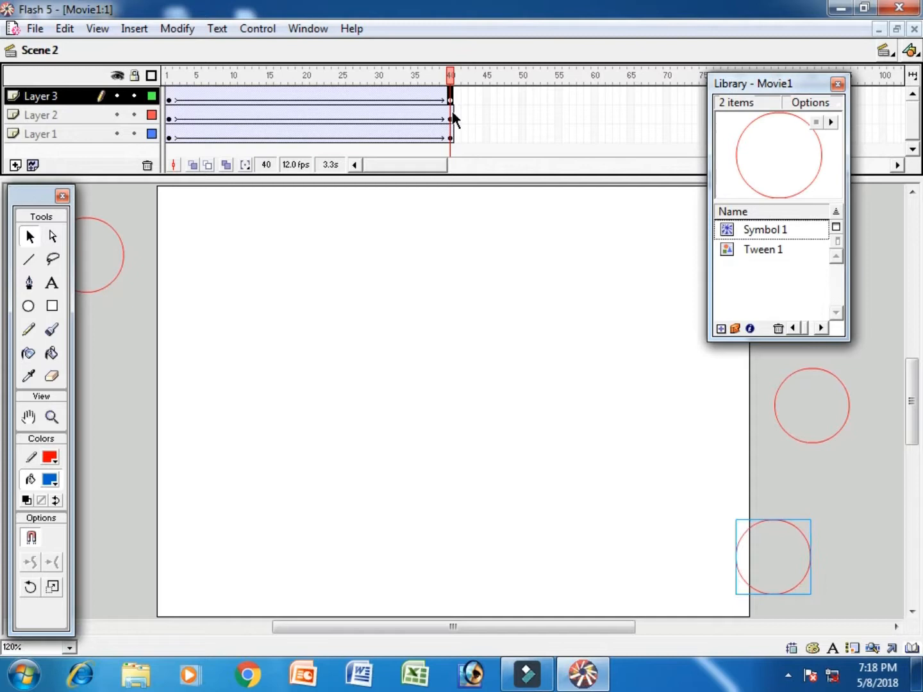
{"action": "key", "text": "shift+Left"}
{"action": "key", "text": "shift+Left"}
{"action": "key", "text": "shift+Left"}
{"action": "key", "text": "shift+Left"}
{"action": "key", "text": "shift+Left"}
{"action": "key", "text": "shift+Left"}
{"action": "key", "text": "shift+Left"}
{"action": "key", "text": "shift+Left"}
{"action": "key", "text": "shift+Left"}
{"action": "key", "text": "shift+Left"}
{"action": "key", "text": "shift+Left"}
{"action": "key", "text": "shift+Left"}
{"action": "key", "text": "shift+Left"}
{"action": "key", "text": "shift+Left"}
{"action": "key", "text": "shift+Left"}
{"action": "key", "text": "shift+Left"}
{"action": "key", "text": "shift+Left"}
{"action": "key", "text": "shift+Left"}
{"action": "key", "text": "shift+Left"}
{"action": "key", "text": "shift+Left"}
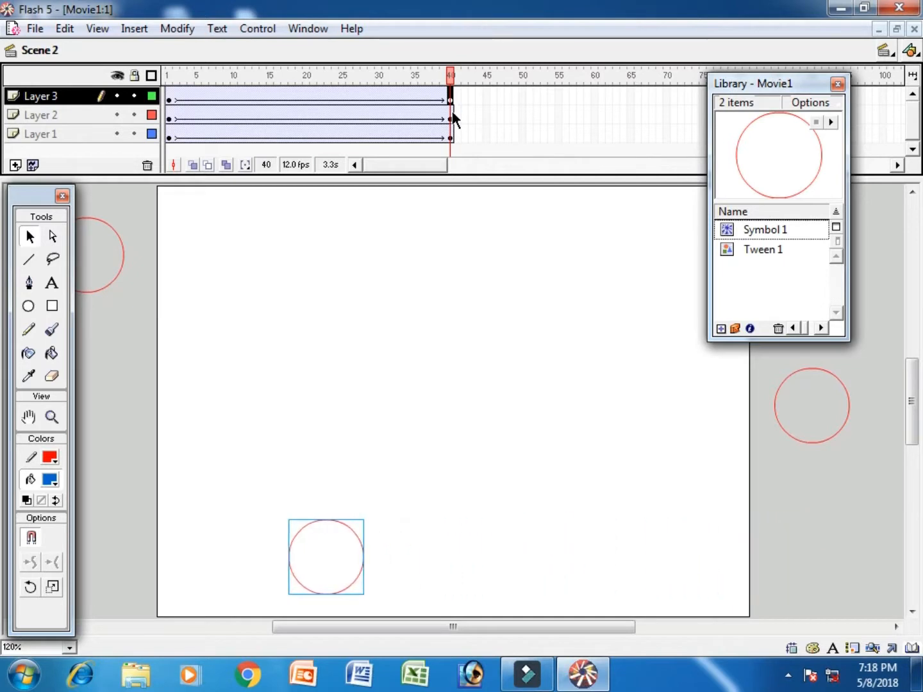
{"action": "key", "text": "shift+Left"}
{"action": "key", "text": "shift+Left"}
{"action": "key", "text": "shift+Left"}
{"action": "key", "text": "shift+Left"}
{"action": "key", "text": "shift+Left"}
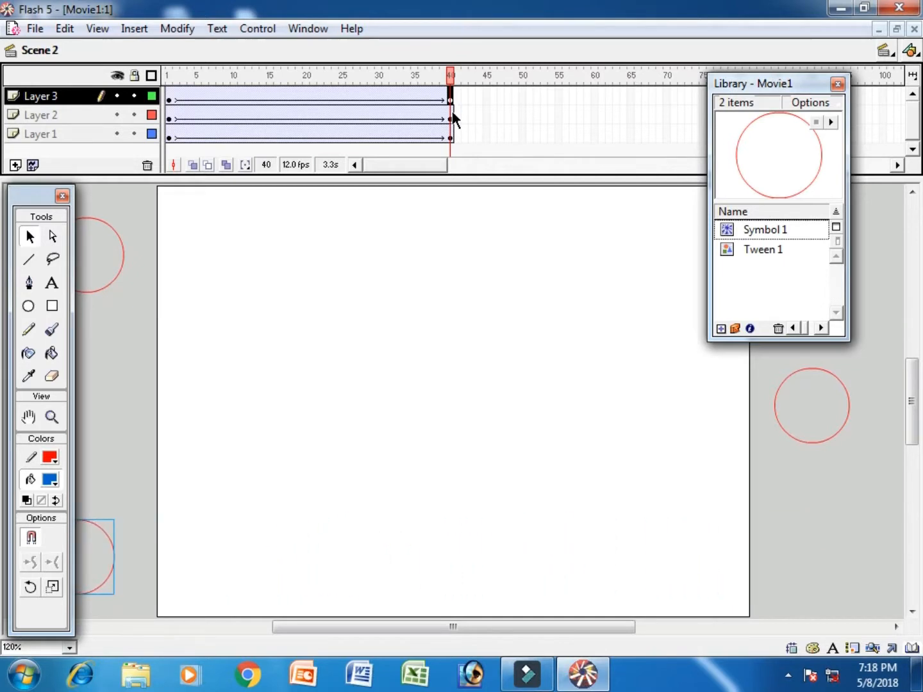
{"action": "left_click", "coordinate": [15, 165]}
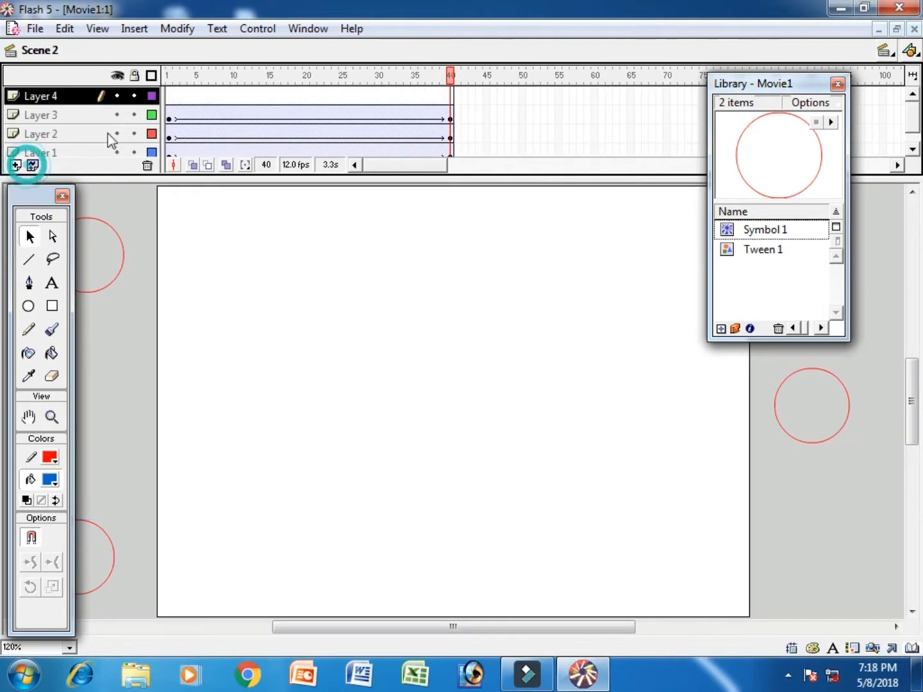
Step: Type 'YouTube' in a text box at the stage's left on Layer 4's frame 1
{"action": "left_click", "coordinate": [169, 100]}
{"action": "left_click", "coordinate": [55, 286]}
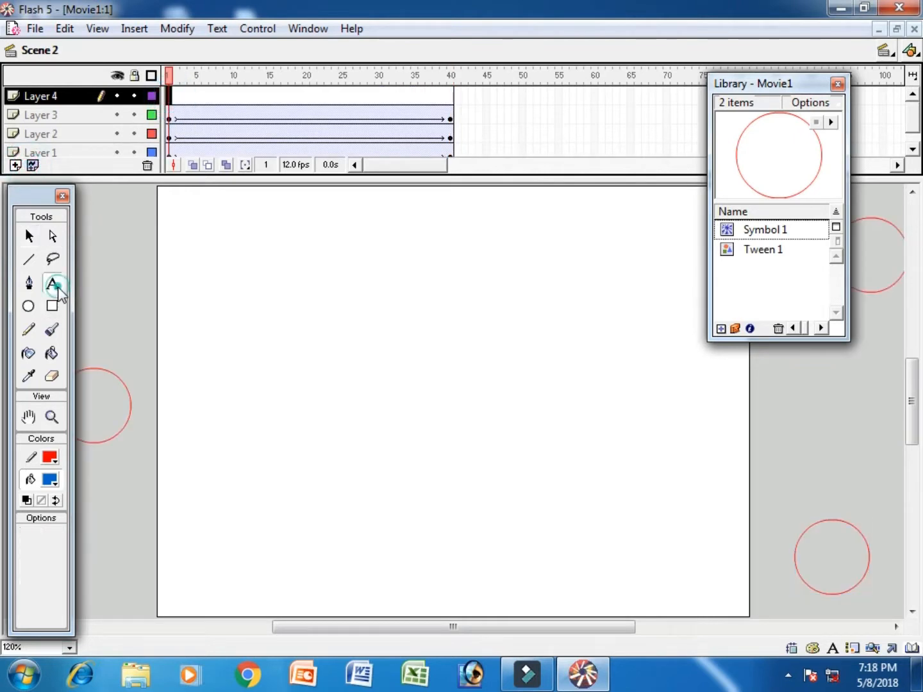
{"action": "left_click", "coordinate": [56, 485]}
{"action": "left_click", "coordinate": [31, 570]}
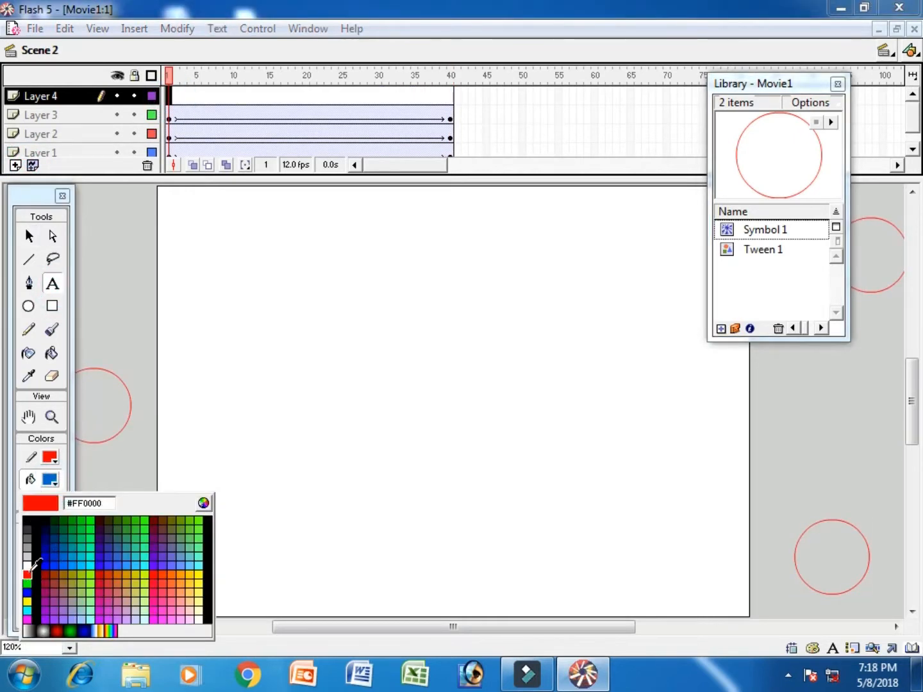
{"action": "left_click", "coordinate": [212, 415]}
{"action": "type", "text": "Y"}
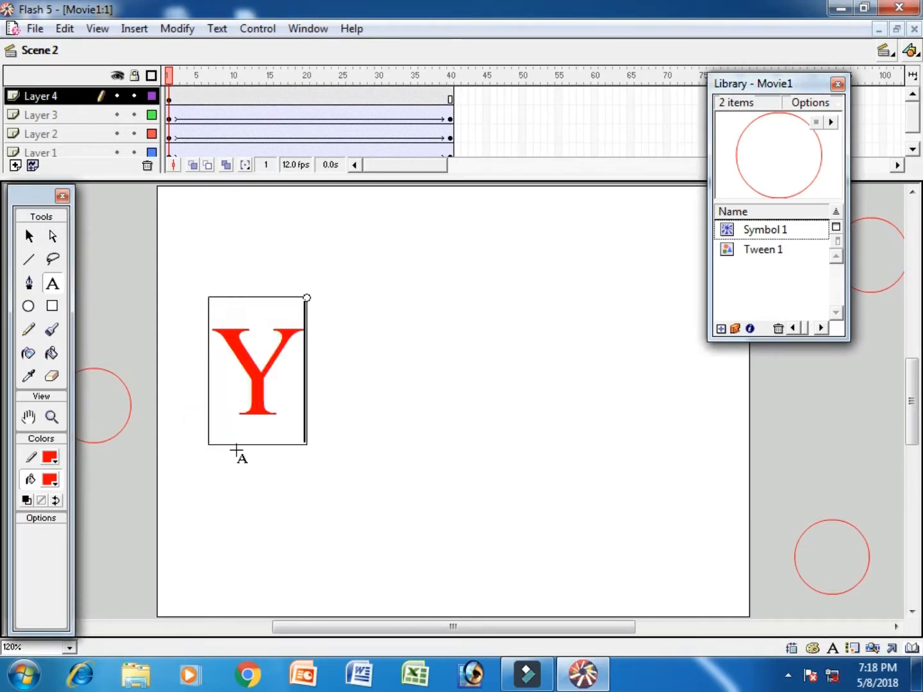
{"action": "type", "text": "ouTube"}
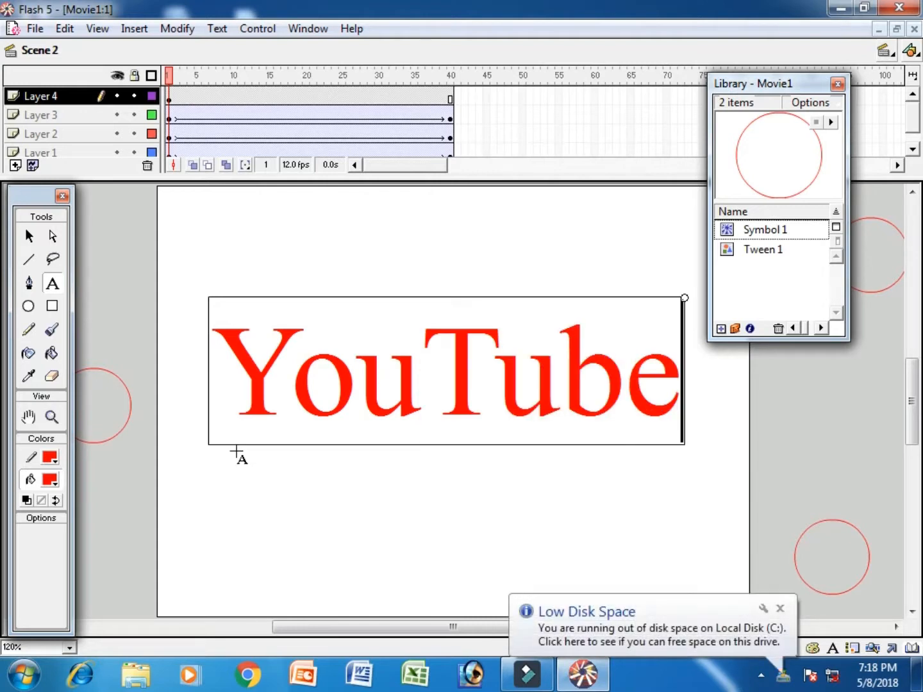
Step: Recolour the YouTube text yellow and nudge it right and down toward the centre
{"action": "key", "text": "ctrl+a"}
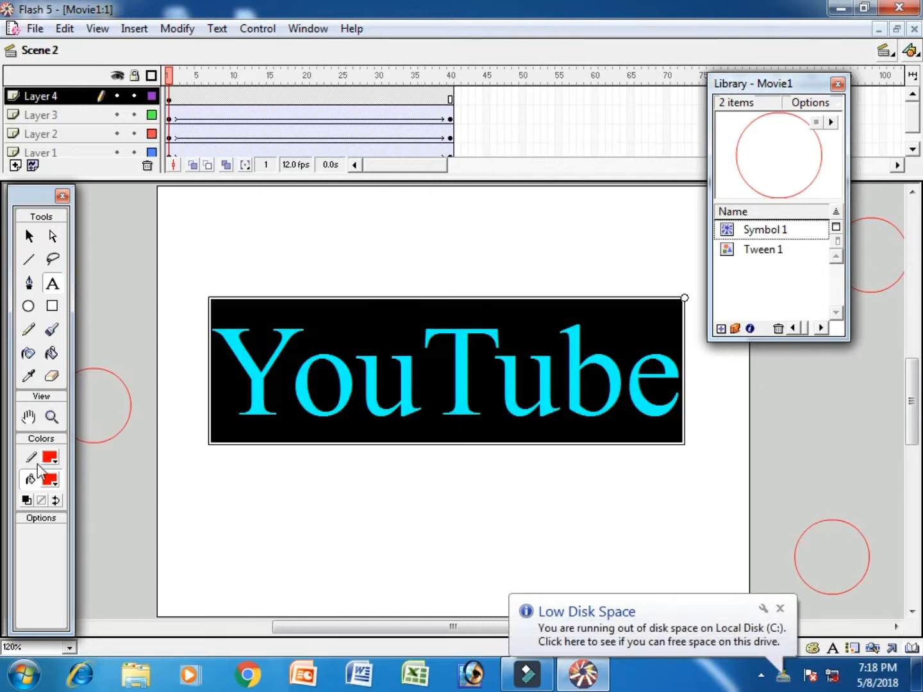
{"action": "left_click", "coordinate": [50, 480]}
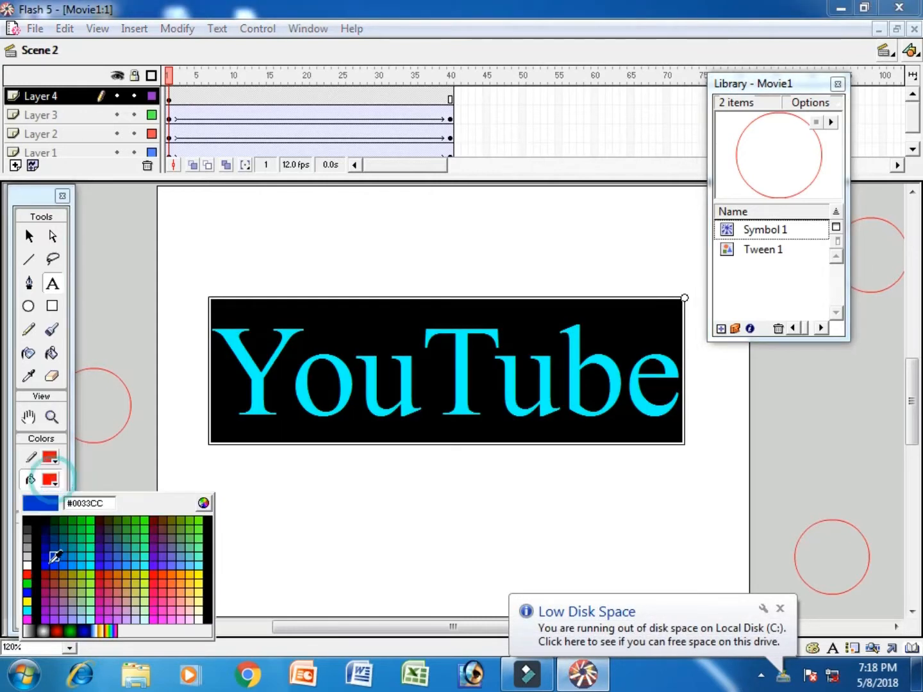
{"action": "left_click", "coordinate": [30, 598]}
{"action": "left_click", "coordinate": [29, 236]}
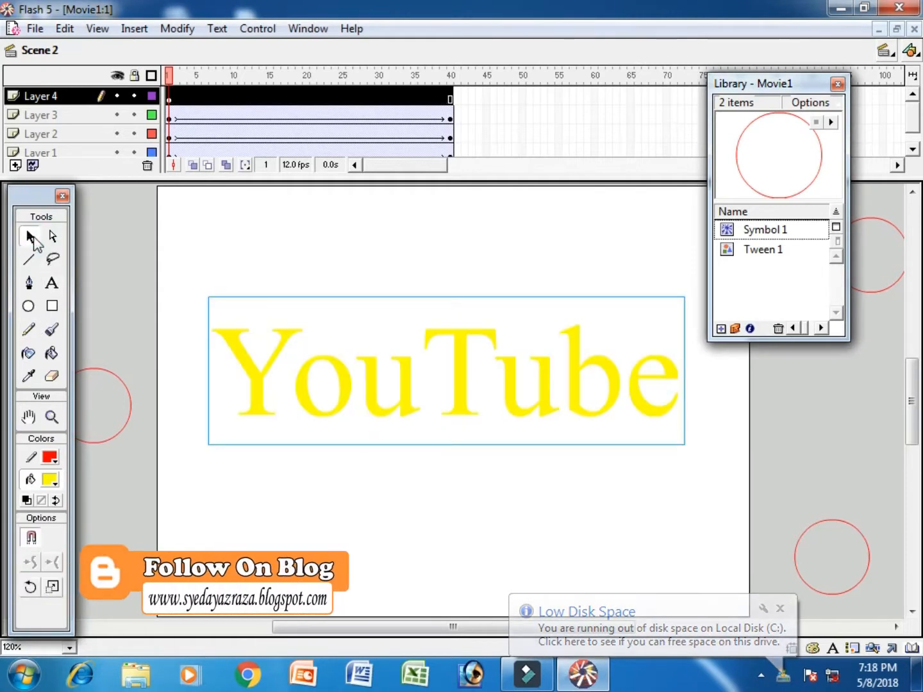
{"action": "key", "text": "Right"}
{"action": "key", "text": "Right"}
{"action": "key", "text": "Right"}
{"action": "key", "text": "Right"}
{"action": "key", "text": "Right"}
{"action": "key", "text": "Right"}
{"action": "key", "text": "Right"}
{"action": "key", "text": "Right"}
{"action": "key", "text": "Down"}
{"action": "key", "text": "Down"}
{"action": "key", "text": "Down"}
{"action": "key", "text": "Down"}
{"action": "key", "text": "Down"}
{"action": "key", "text": "Down"}
{"action": "key", "text": "Down"}
{"action": "key", "text": "Down"}
{"action": "key", "text": "Down"}
{"action": "key", "text": "Down"}
{"action": "key", "text": "Down"}
{"action": "key", "text": "Down"}
{"action": "key", "text": "Down"}
{"action": "key", "text": "Down"}
{"action": "key", "text": "Down"}
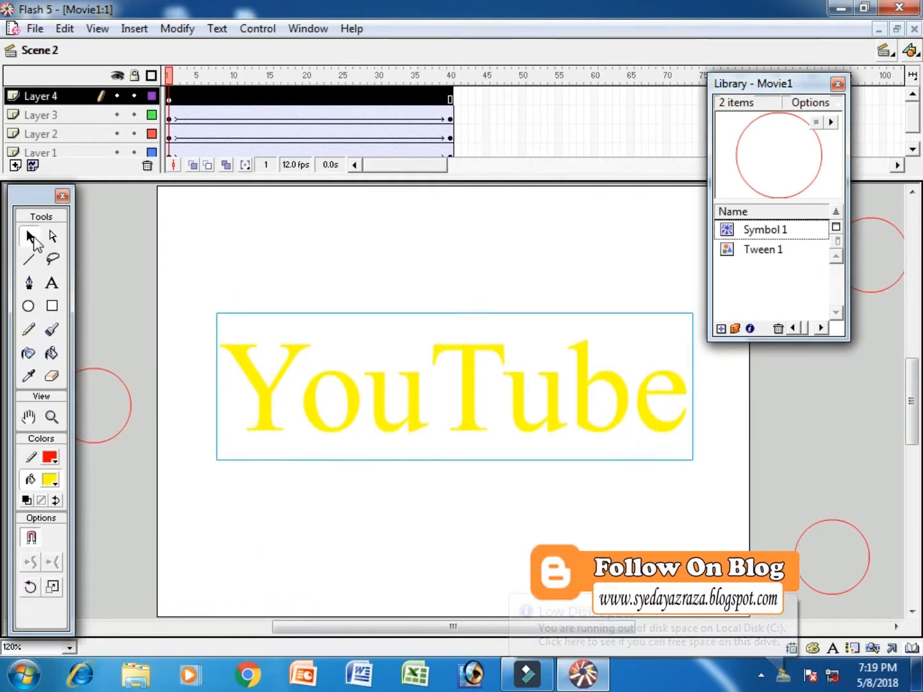
{"action": "key", "text": "Down"}
{"action": "key", "text": "Down"}
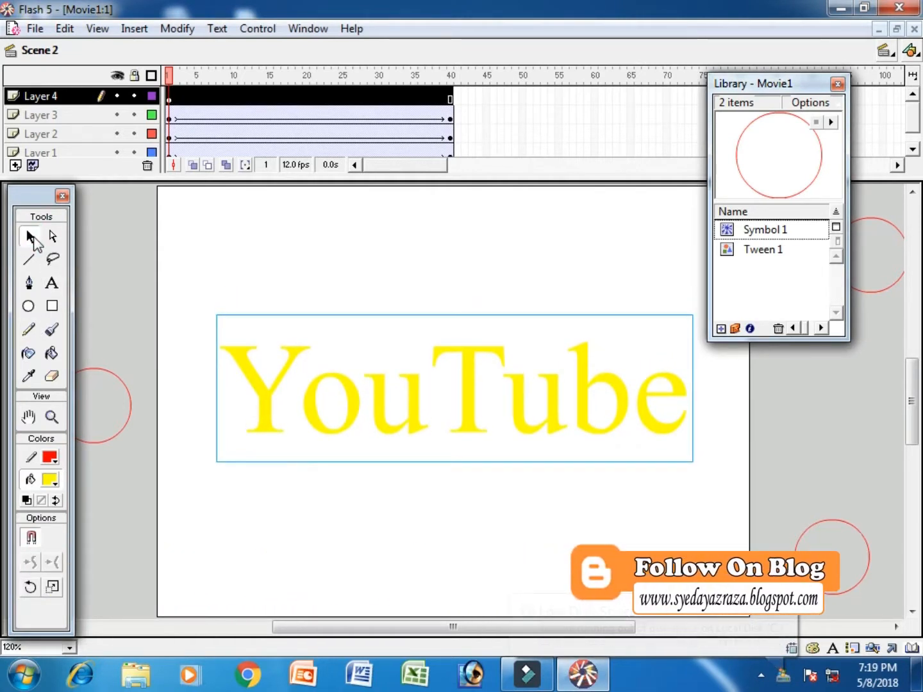
Step: At frame 40 on Layer 4, colour the letters 'You' red
{"action": "left_click", "coordinate": [451, 100]}
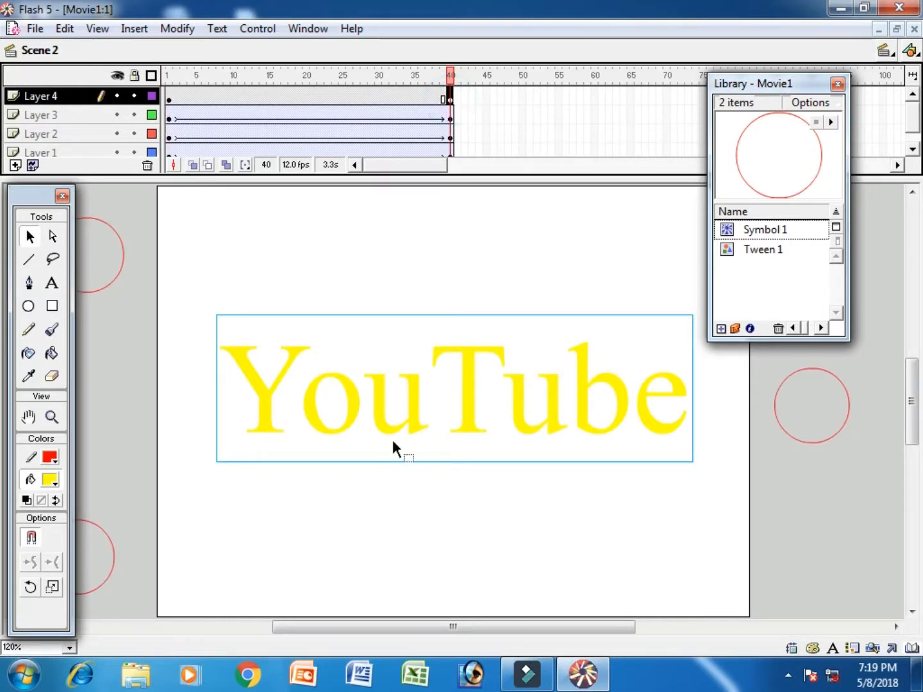
{"action": "left_click", "coordinate": [52, 283]}
{"action": "left_click_drag", "start_coordinate": [255, 414], "coordinate": [428, 413]}
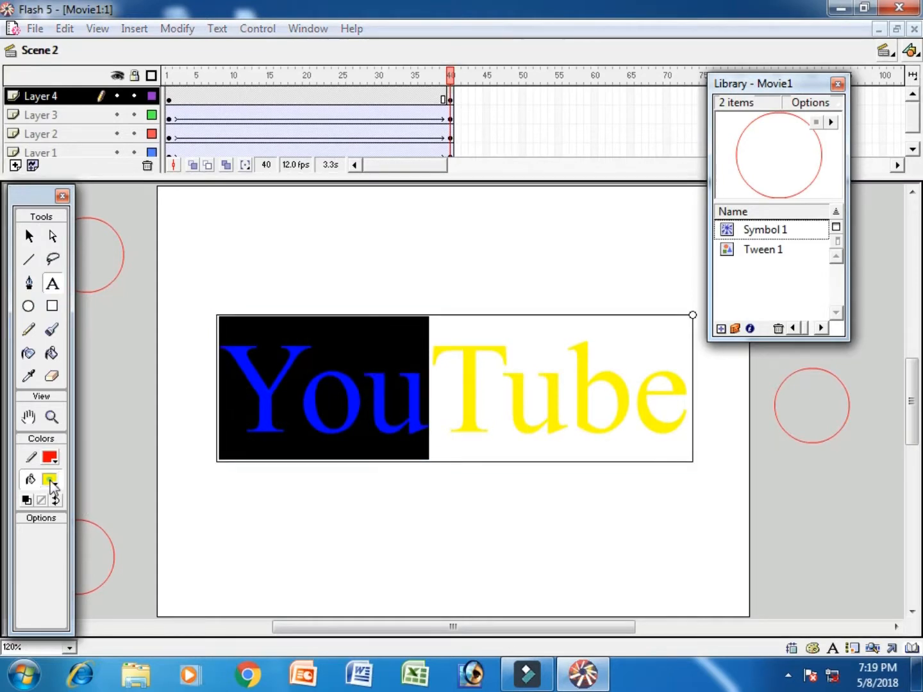
{"action": "left_click", "coordinate": [48, 481]}
{"action": "left_click", "coordinate": [27, 573]}
Step: Colour the letters 'Tube' blue, then test-play the movie
{"action": "left_click_drag", "start_coordinate": [454, 409], "coordinate": [688, 410]}
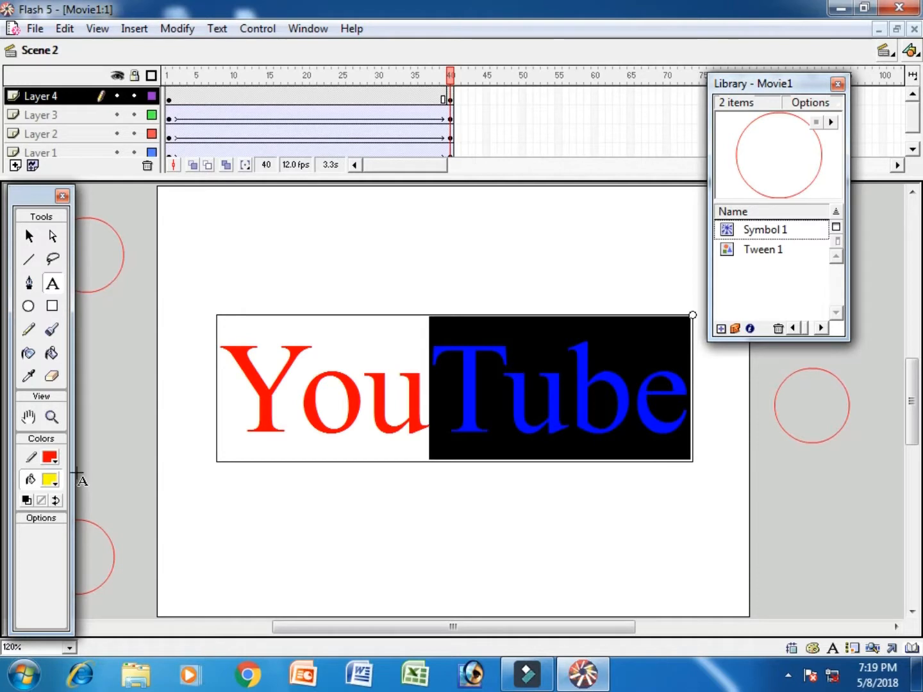
{"action": "left_click", "coordinate": [49, 480]}
{"action": "left_click", "coordinate": [26, 591]}
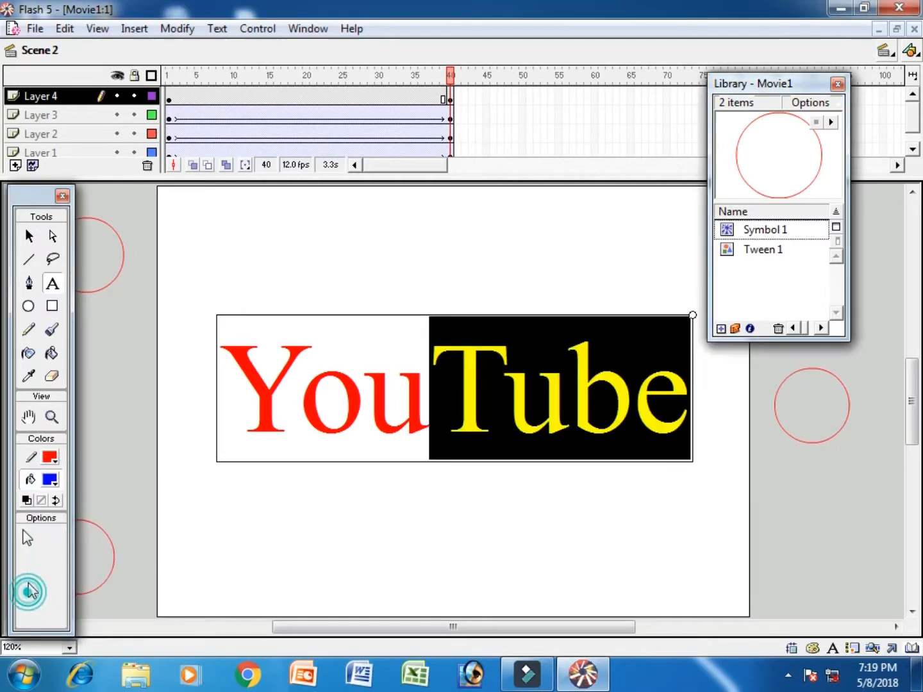
{"action": "left_click", "coordinate": [29, 236]}
{"action": "left_click", "coordinate": [560, 256]}
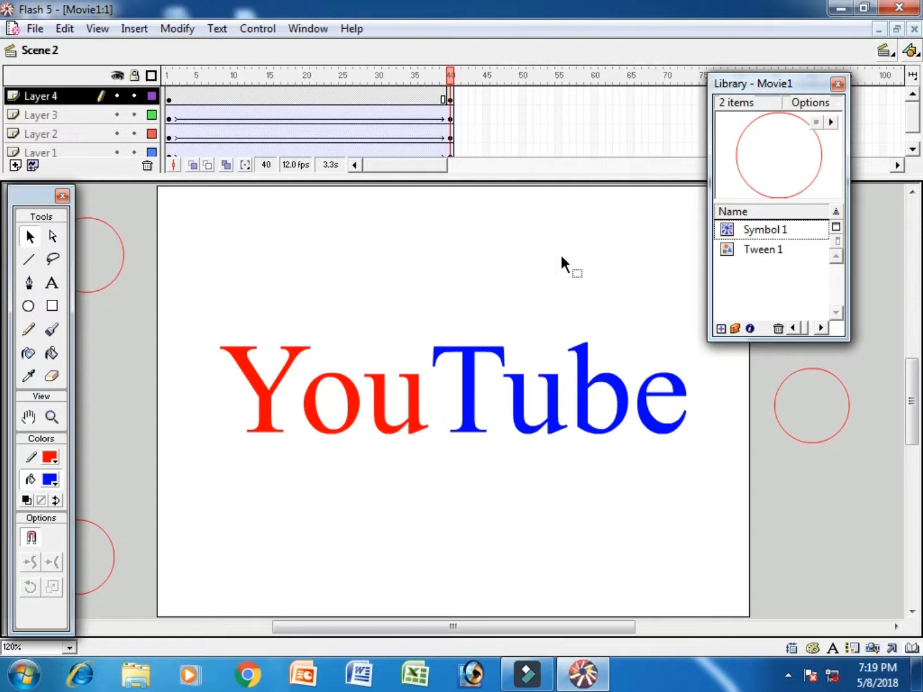
{"action": "key", "text": "ctrl+Return"}
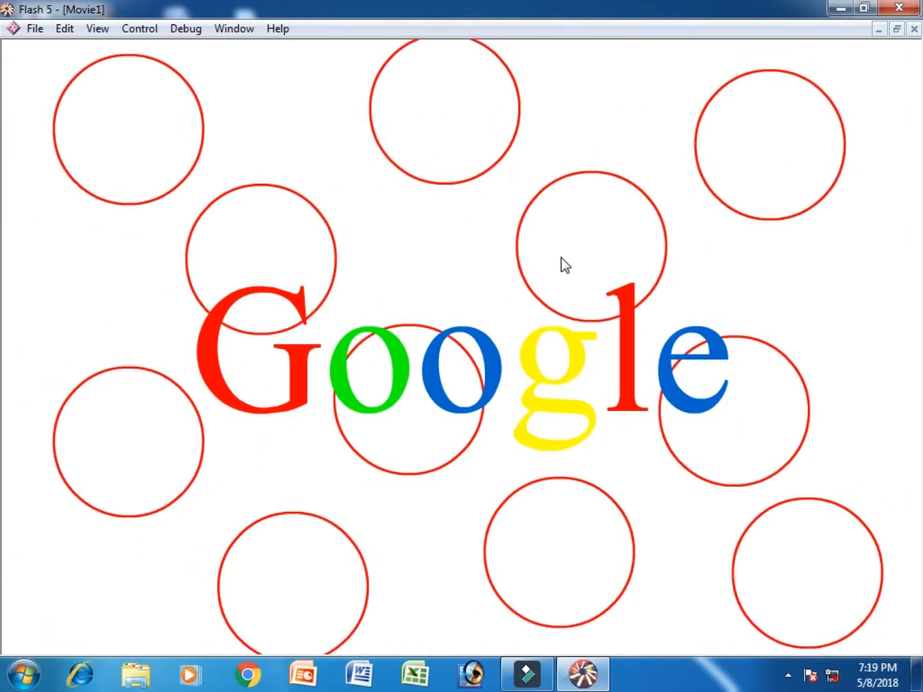
Step: Close the movie preview and test-play only Scene 2
{"action": "key", "text": "ctrl+w"}
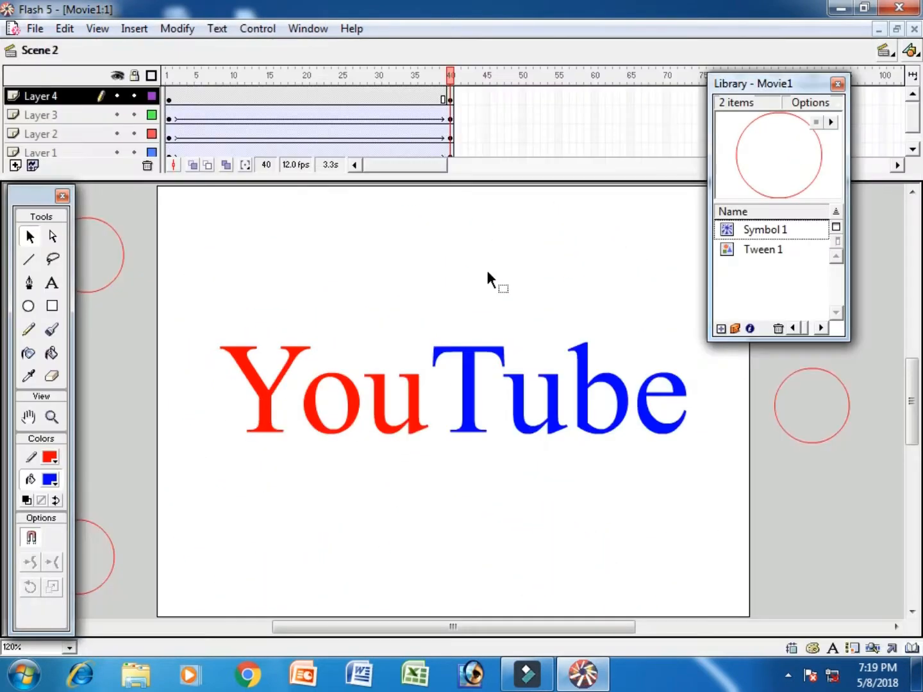
{"action": "left_click", "coordinate": [307, 29]}
{"action": "mouse_move", "coordinate": [254, 30]}
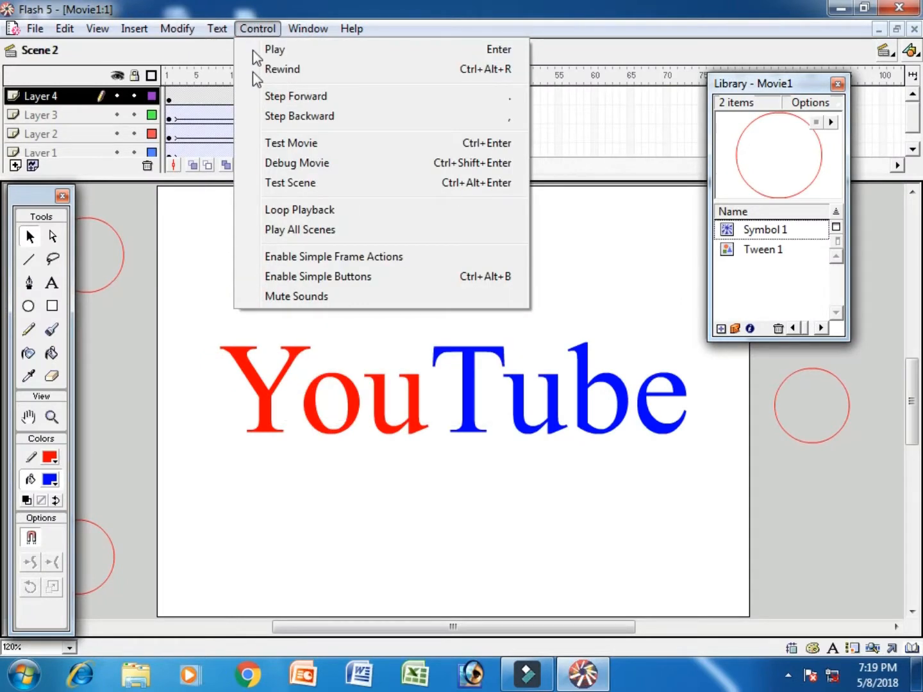
{"action": "left_click", "coordinate": [316, 182]}
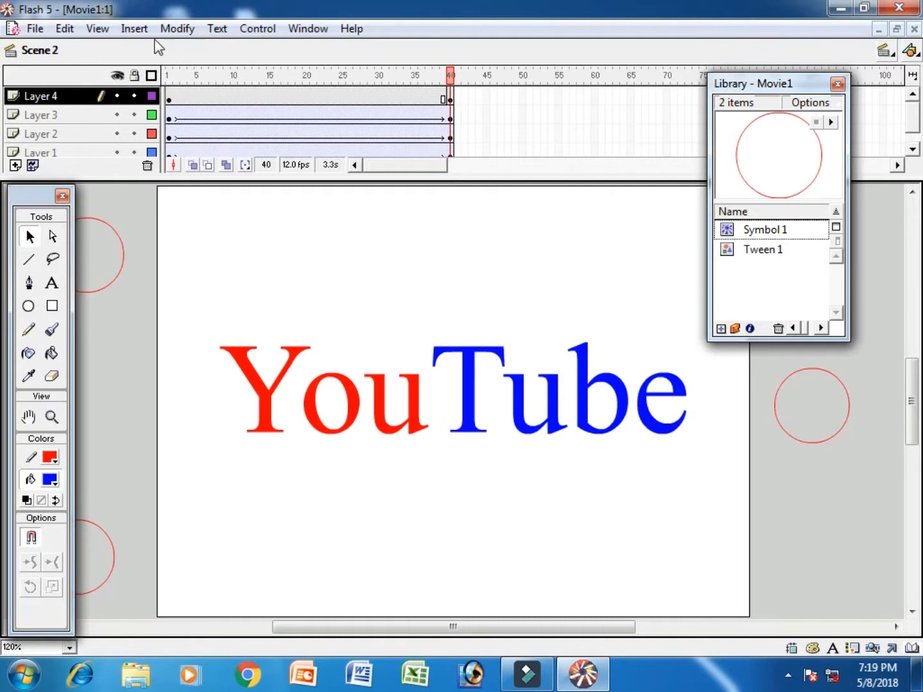
{"action": "left_click", "coordinate": [134, 28]}
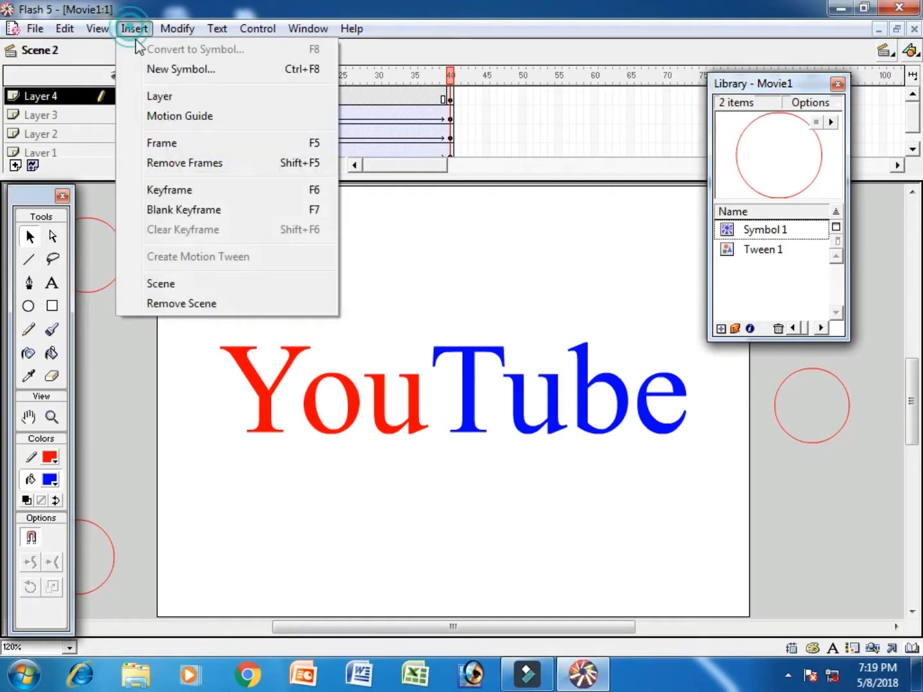
Step: Insert Scene 3 and place four Symbol 1 circles near the top-left, bottom-left, top-right and bottom-right corners
{"action": "left_click", "coordinate": [188, 284]}
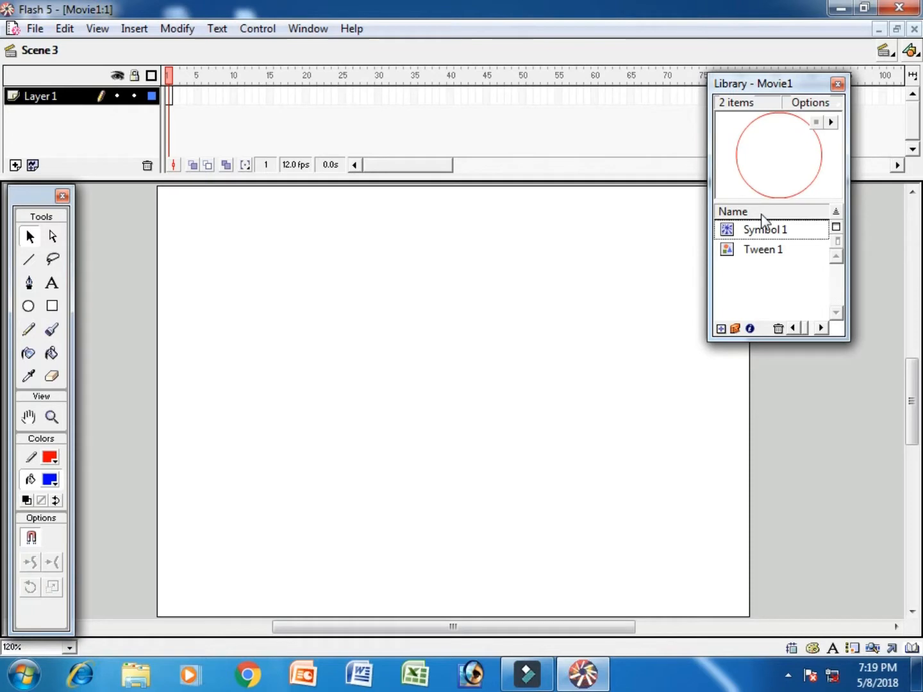
{"action": "left_click", "coordinate": [762, 231]}
{"action": "left_click_drag", "start_coordinate": [743, 181], "coordinate": [239, 272]}
{"action": "left_click_drag", "start_coordinate": [739, 167], "coordinate": [231, 553]}
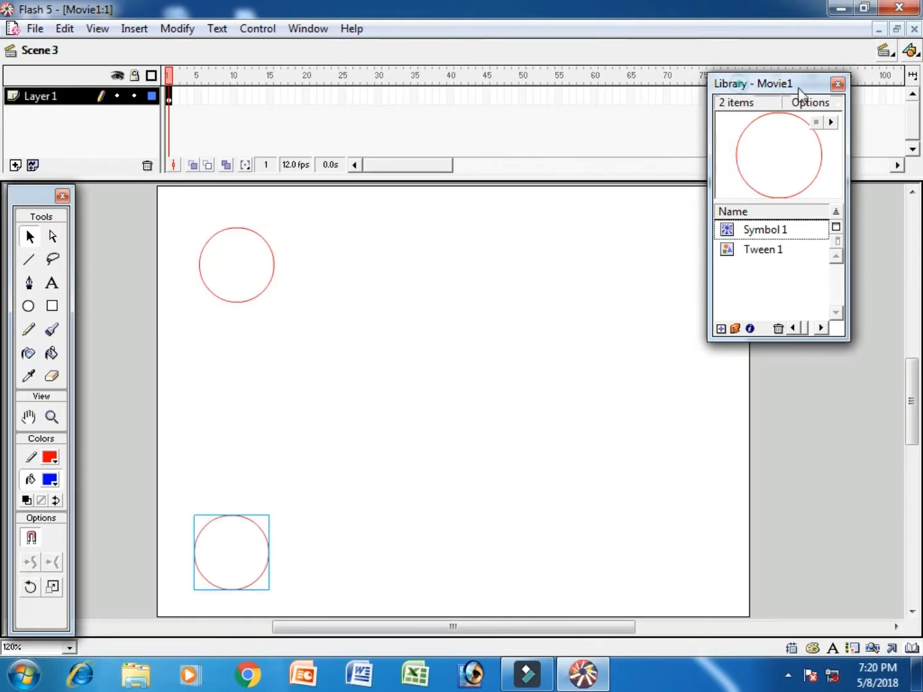
{"action": "left_click_drag", "start_coordinate": [822, 91], "coordinate": [902, 95]}
{"action": "left_click_drag", "start_coordinate": [759, 205], "coordinate": [688, 266]}
{"action": "left_click_drag", "start_coordinate": [807, 215], "coordinate": [674, 551]}
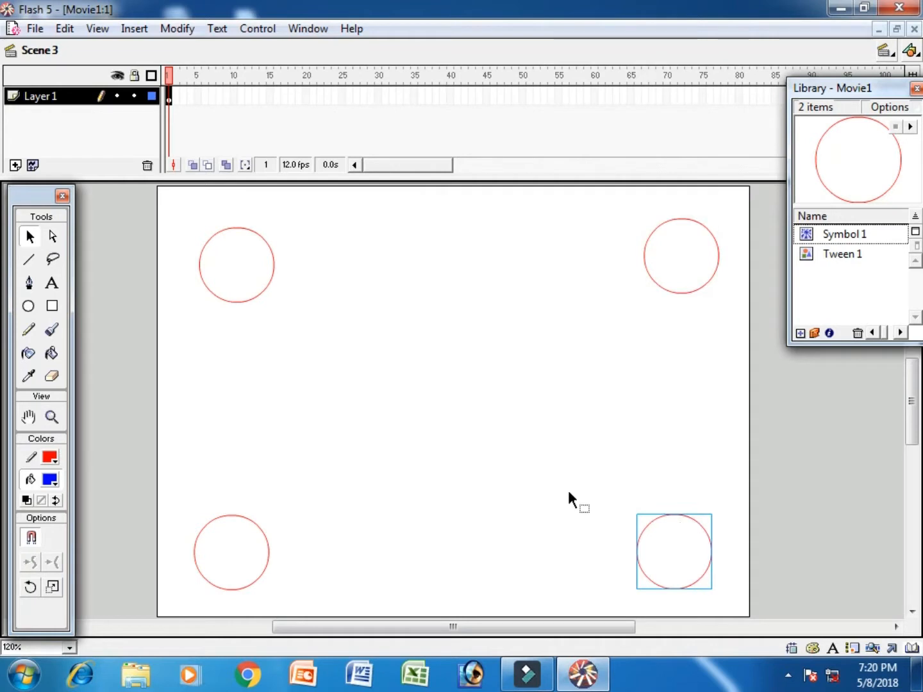
Step: Add a new layer above the circles and ready the Text tool with dark red #990000 fill
{"action": "left_click", "coordinate": [15, 165]}
{"action": "left_click", "coordinate": [171, 98]}
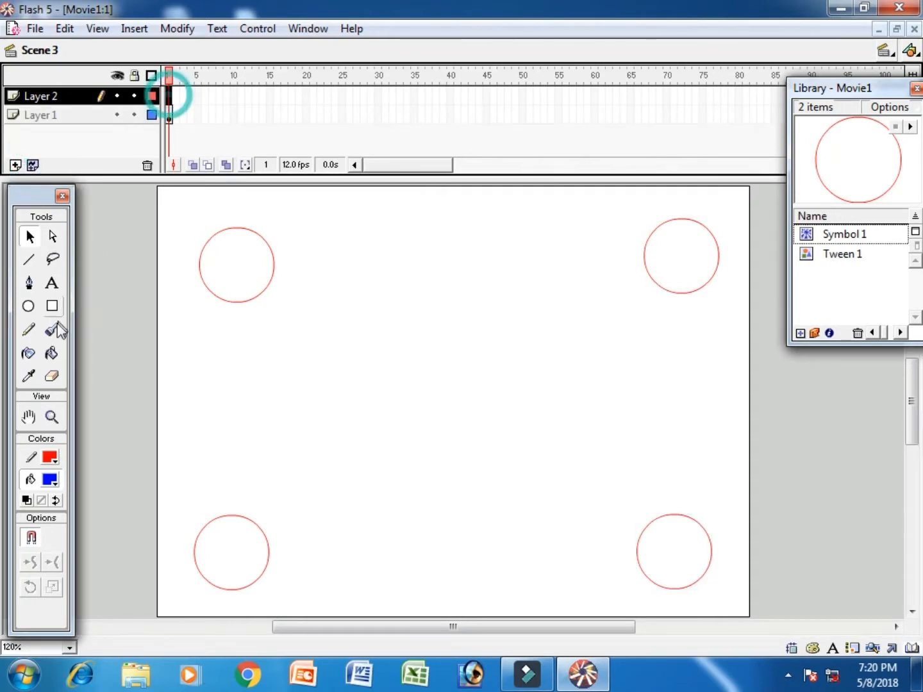
{"action": "left_click", "coordinate": [52, 282]}
{"action": "left_click", "coordinate": [48, 481]}
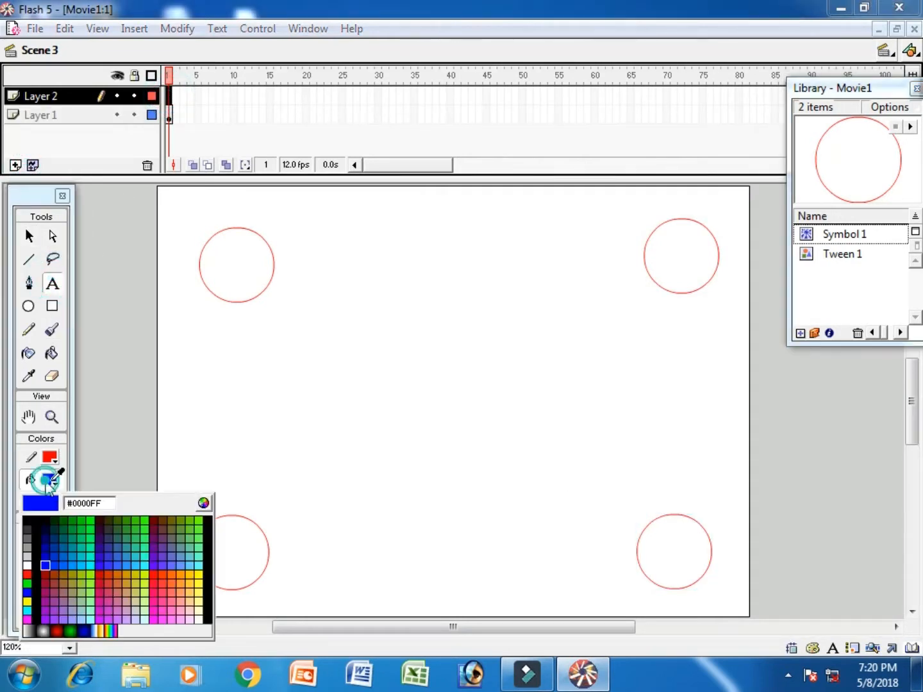
{"action": "left_click", "coordinate": [45, 574]}
Step: Type the person's name in large dark-red text and centre it between the four circles
{"action": "left_click", "coordinate": [237, 419]}
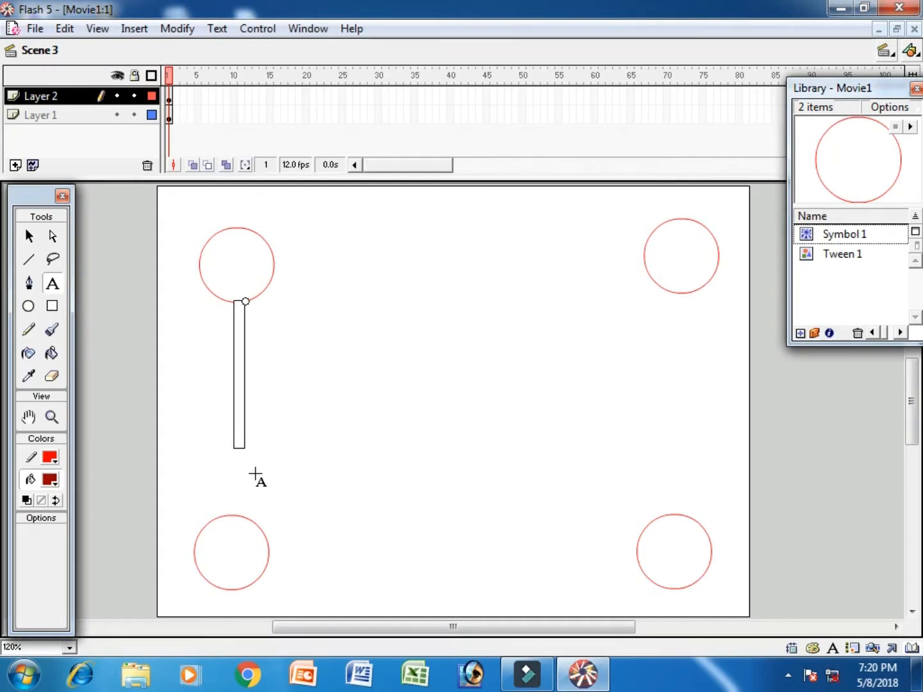
{"action": "type", "text": "S"}
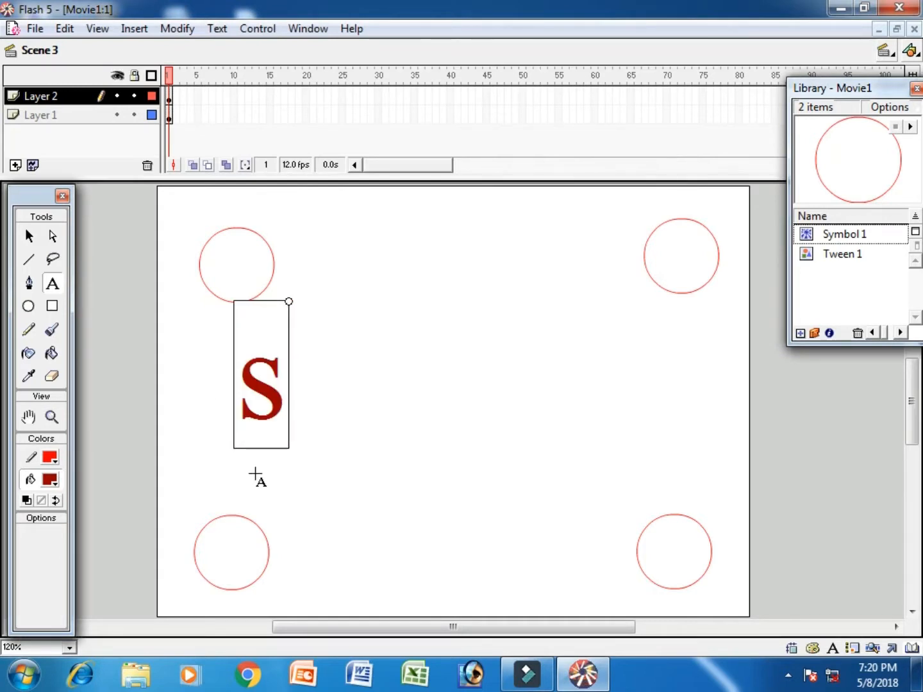
{"action": "type", "text": "y"}
{"action": "key", "text": "BackSpace"}
{"action": "key", "text": "BackSpace"}
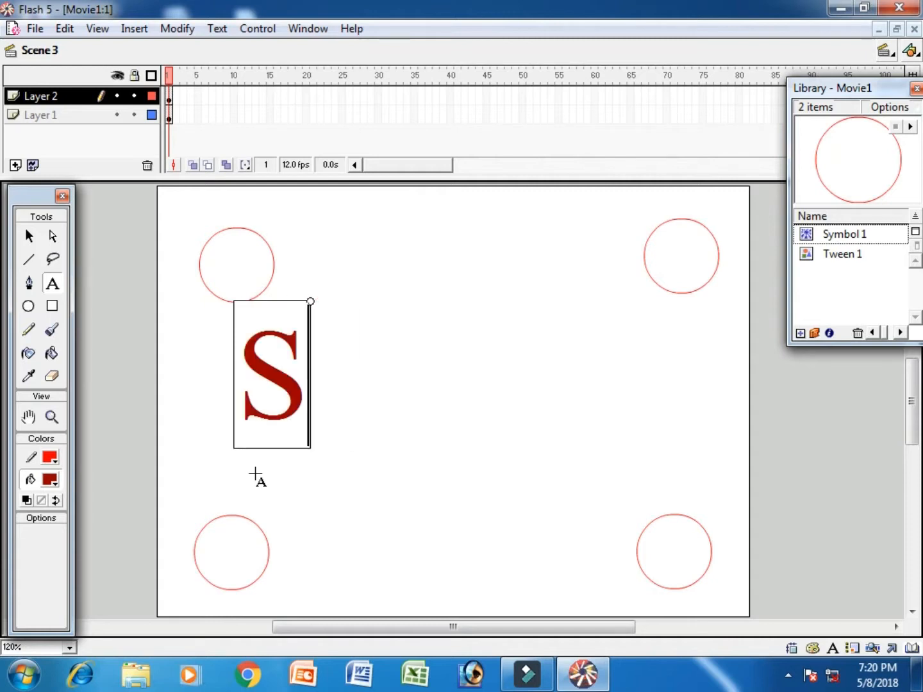
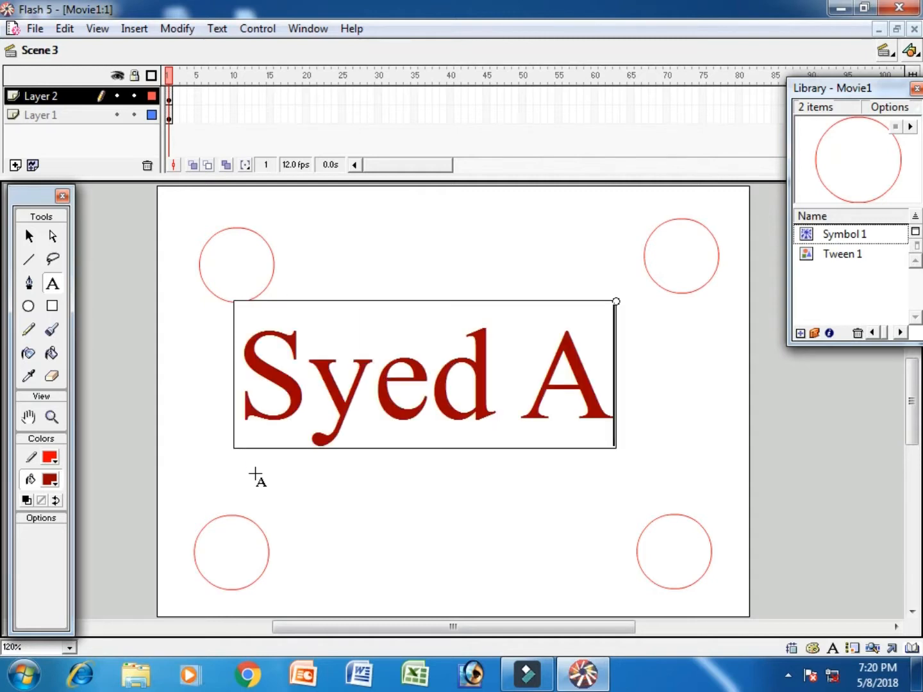
{"action": "left_click", "coordinate": [28, 236]}
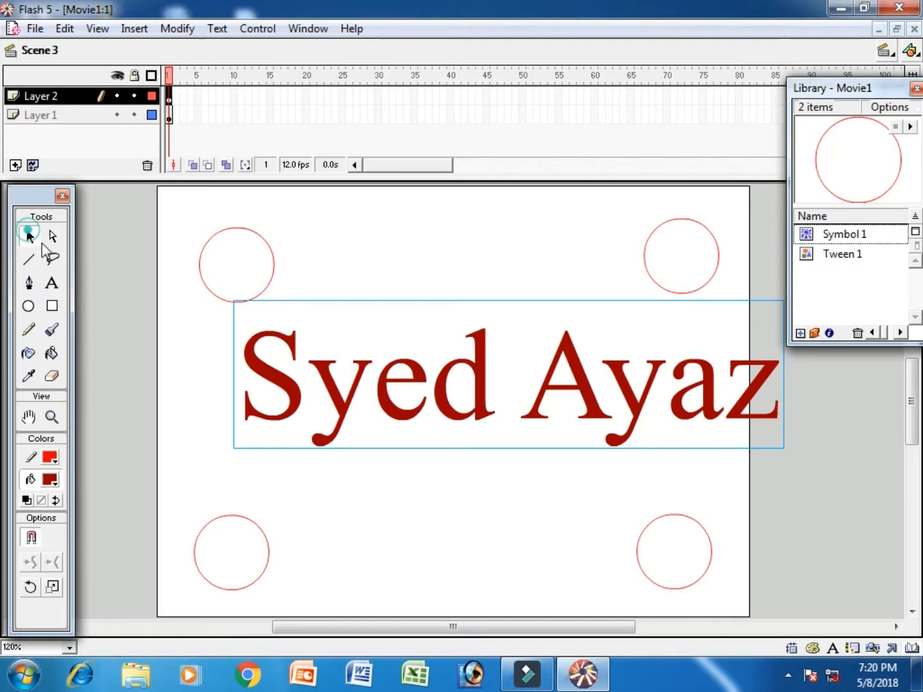
{"action": "left_click_drag", "start_coordinate": [752, 405], "coordinate": [682, 435]}
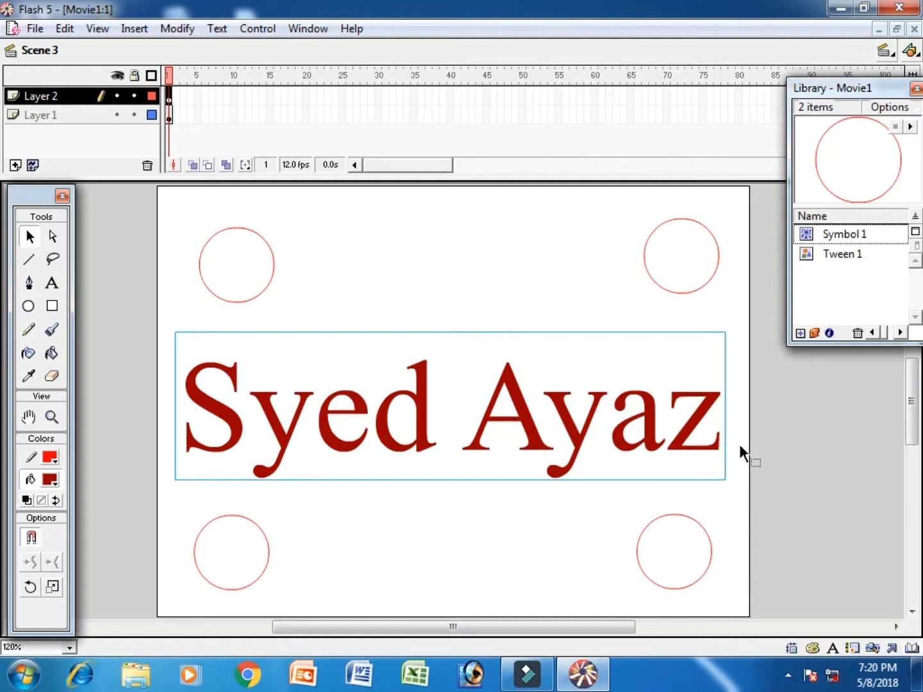
{"action": "left_click", "coordinate": [738, 443]}
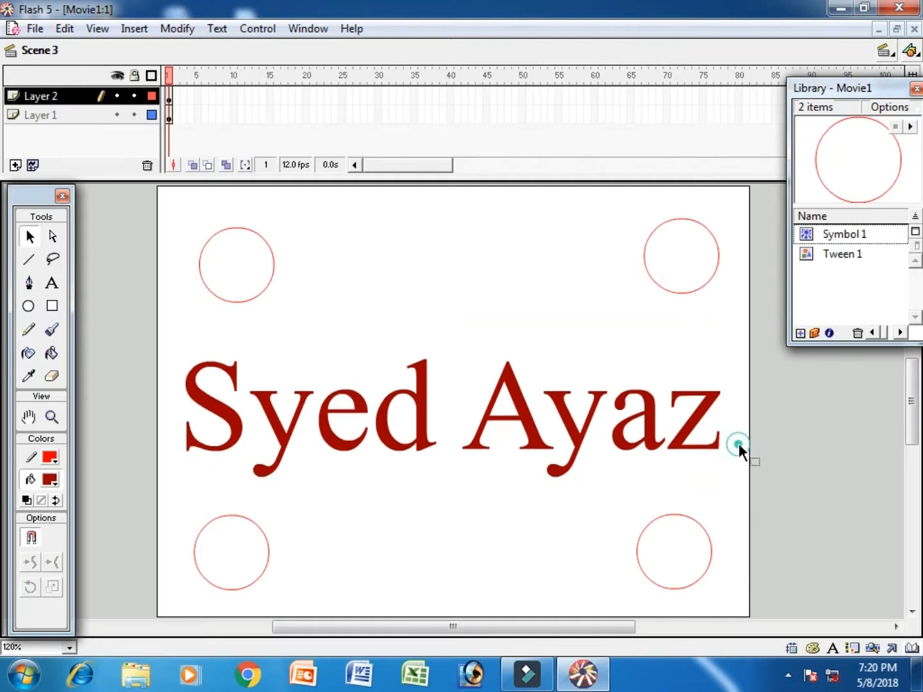
{"action": "left_click", "coordinate": [255, 30]}
{"action": "left_click", "coordinate": [280, 182]}
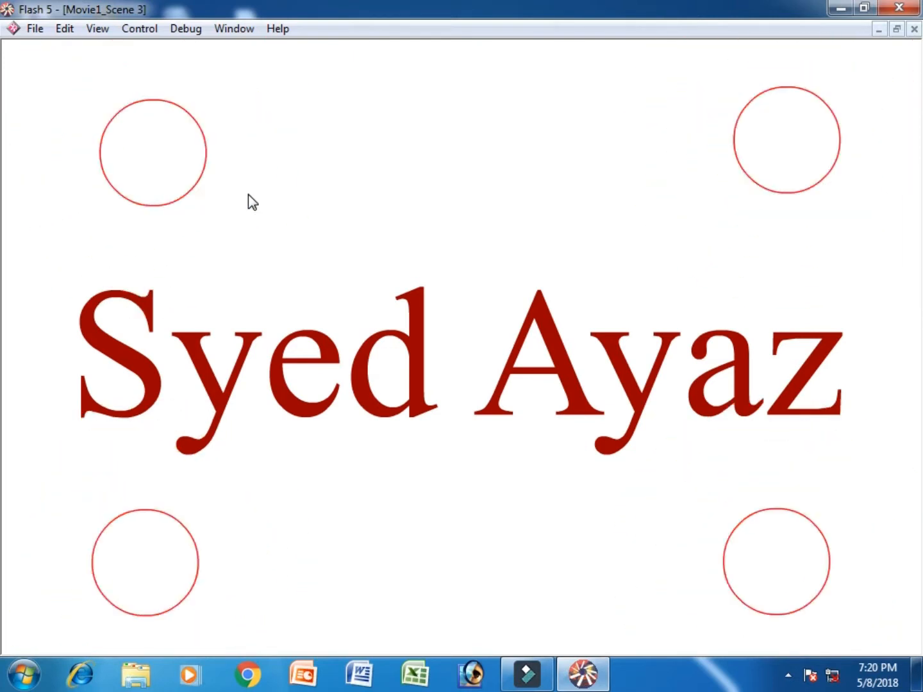
{"action": "key", "text": "ctrl+w"}
Step: Set the movie's background colour to black in Movie Properties
{"action": "double_click", "coordinate": [289, 165]}
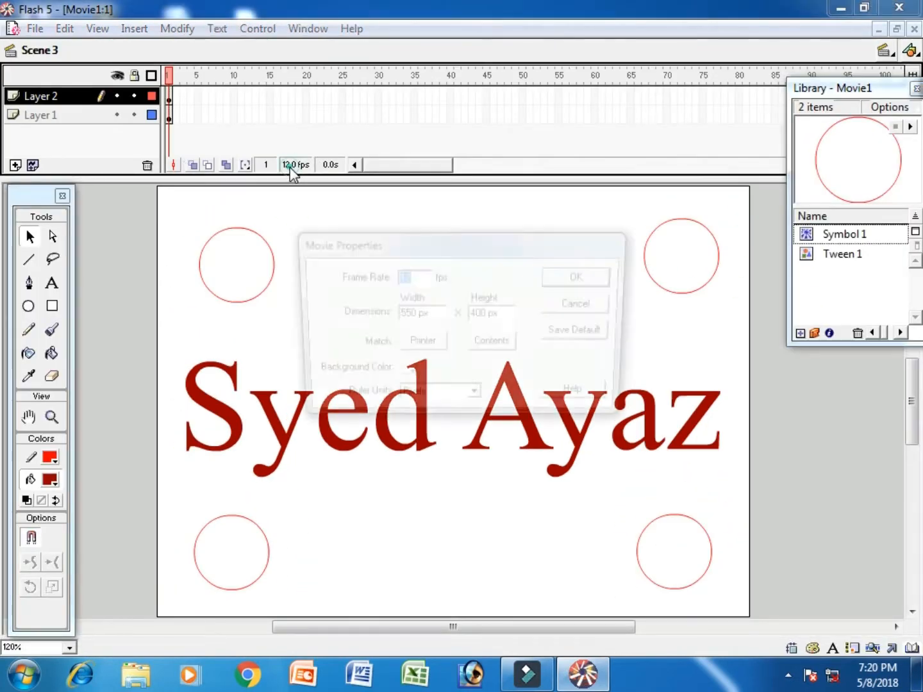
{"action": "left_click", "coordinate": [403, 373]}
{"action": "left_click", "coordinate": [406, 457]}
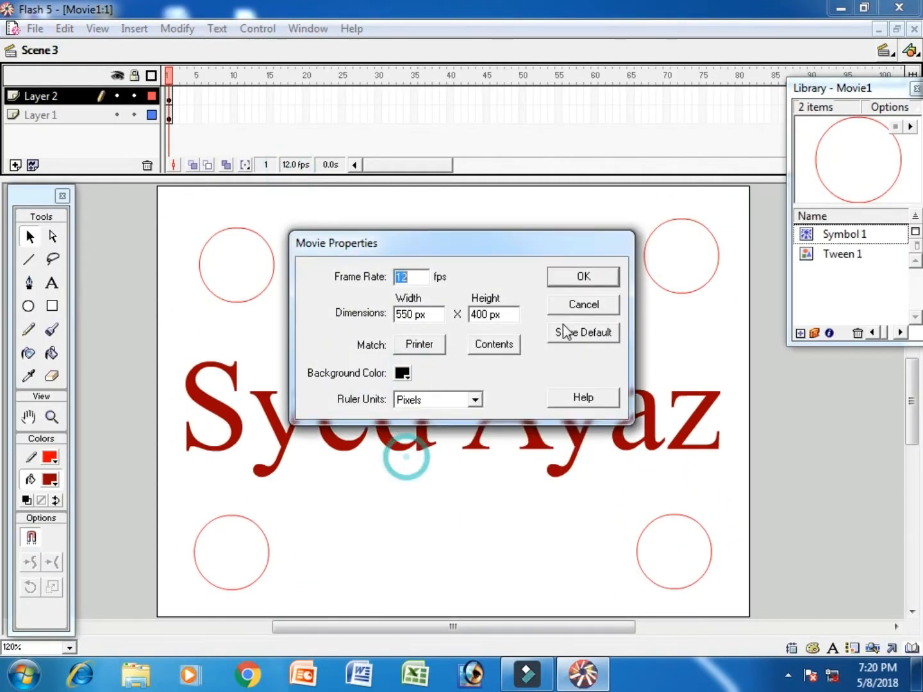
{"action": "left_click", "coordinate": [594, 280]}
Step: Test-play the whole movie and close the test window
{"action": "left_click", "coordinate": [264, 29]}
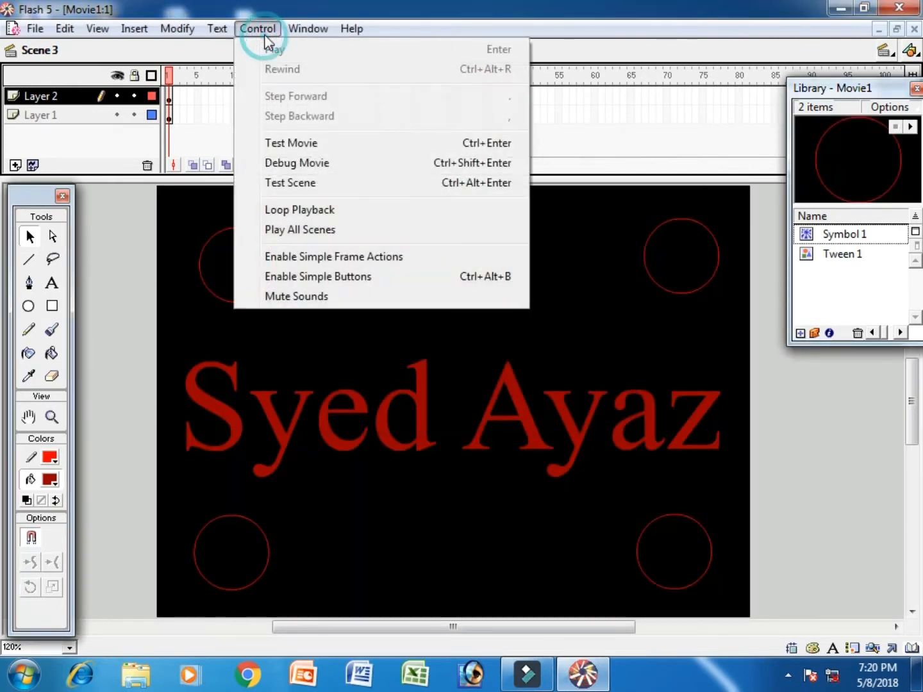
{"action": "left_click", "coordinate": [301, 143]}
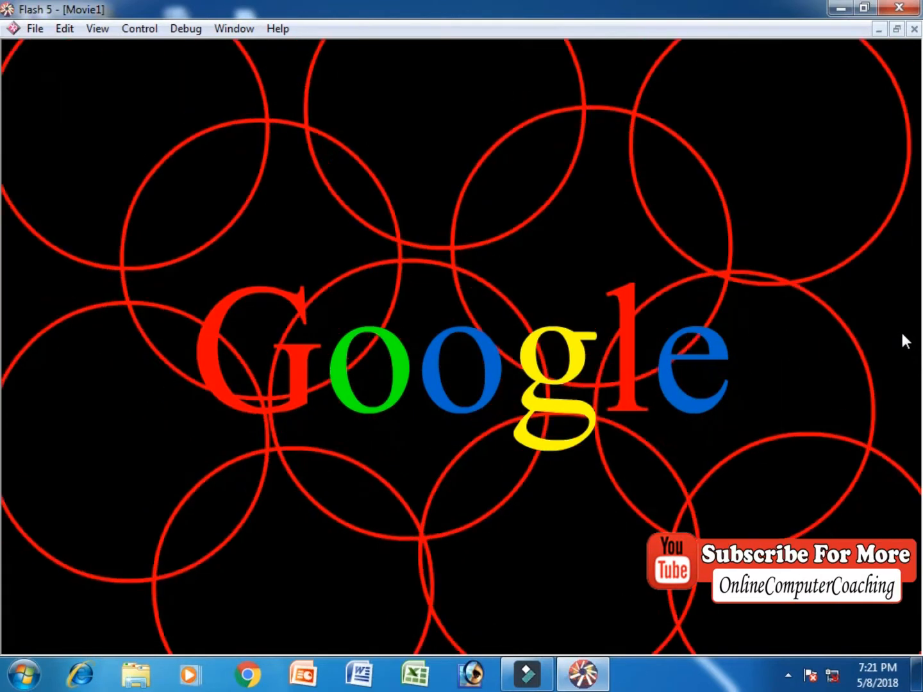
{"action": "key", "text": "ctrl+w"}
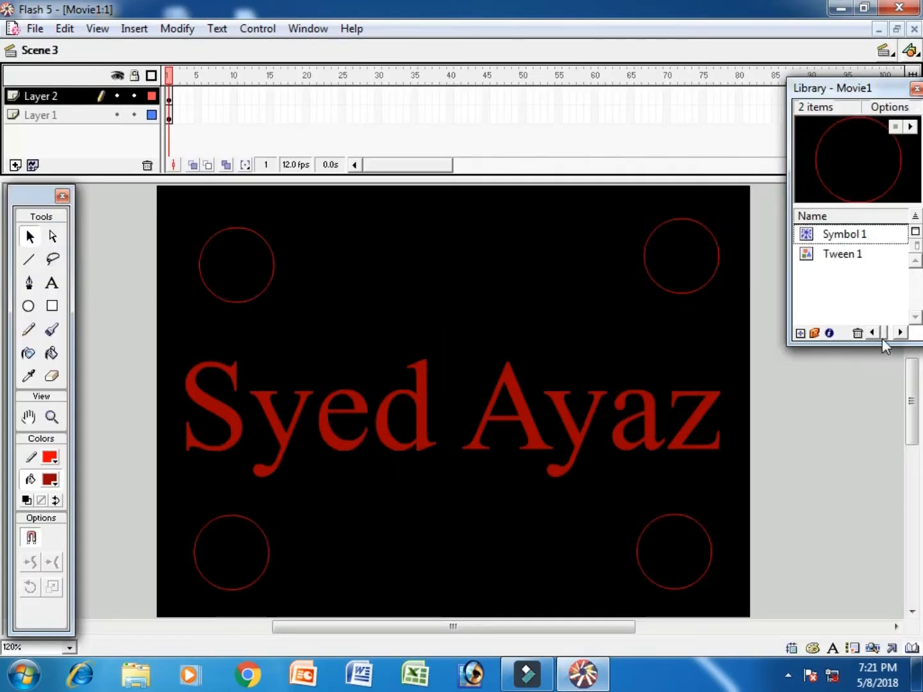
Step: Close Movie1 without saving and start a new blank movie, Movie2
{"action": "left_click", "coordinate": [34, 28]}
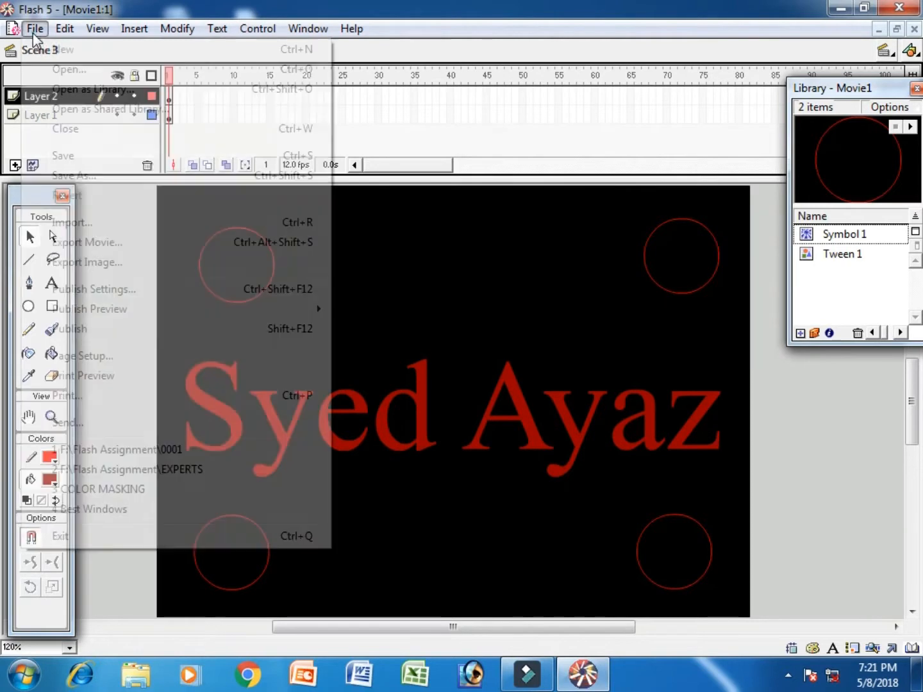
{"action": "left_click", "coordinate": [64, 128]}
{"action": "left_click", "coordinate": [475, 377]}
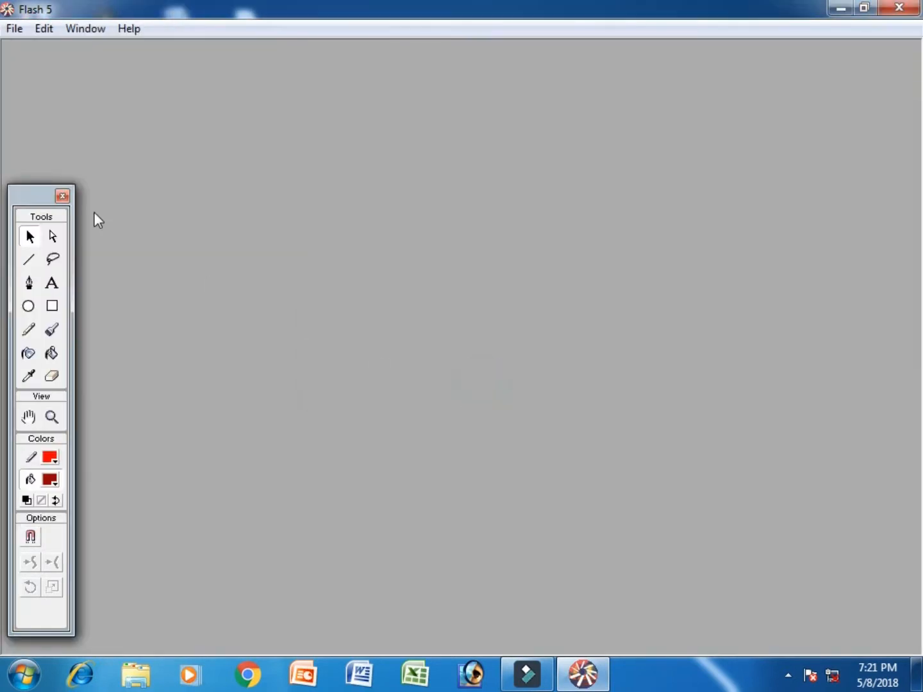
{"action": "left_click", "coordinate": [14, 28]}
{"action": "left_click", "coordinate": [19, 46]}
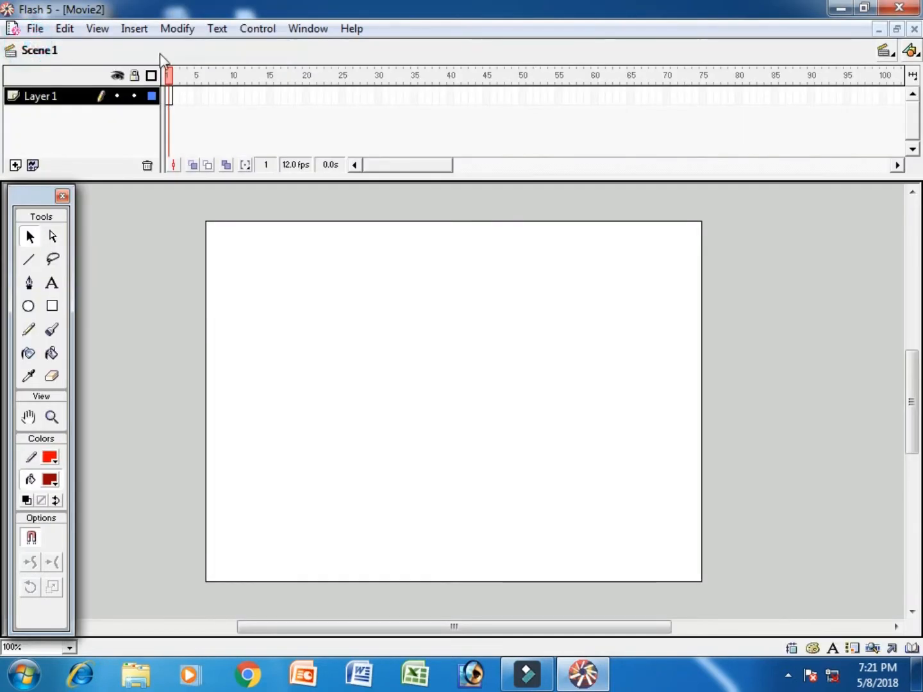
Step: Create a new symbol named Symbol 1 and draw a small square in it
{"action": "left_click", "coordinate": [135, 28]}
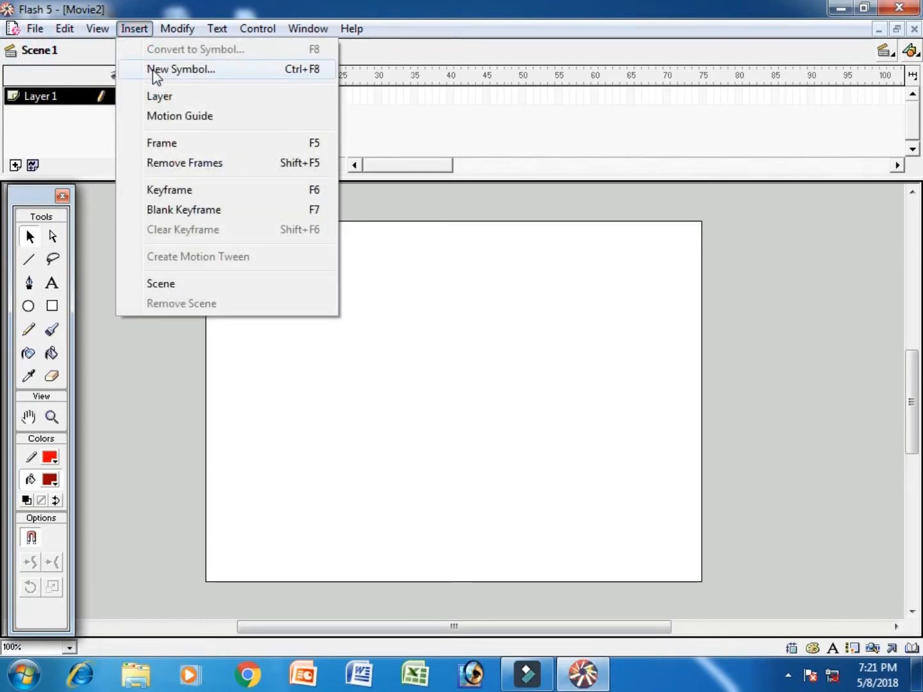
{"action": "left_click", "coordinate": [153, 73]}
{"action": "left_click", "coordinate": [604, 326]}
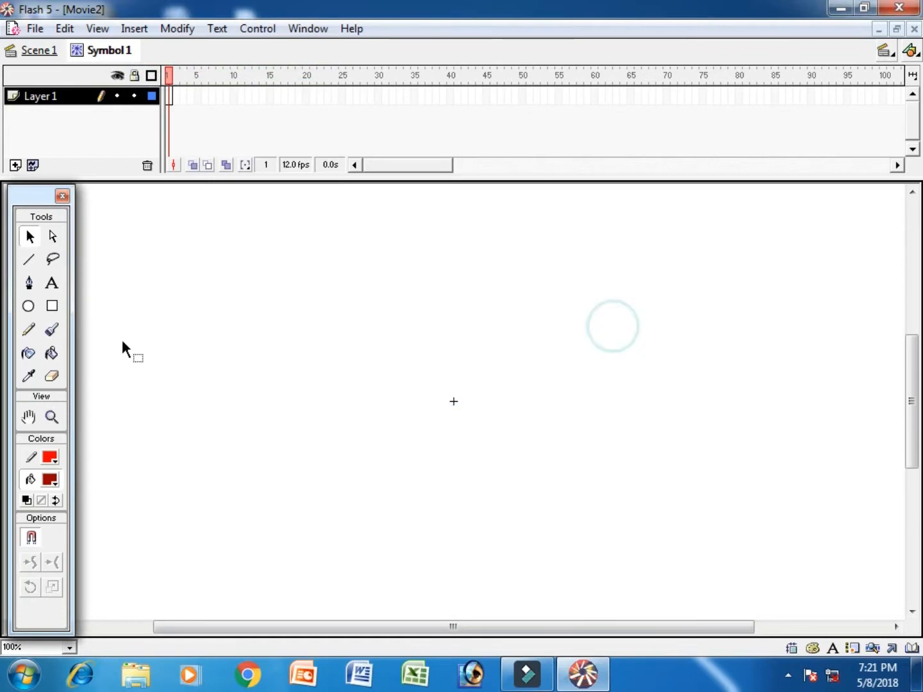
{"action": "left_click", "coordinate": [52, 306]}
{"action": "left_click_drag", "start_coordinate": [214, 263], "coordinate": [262, 310]}
Step: Select the square and give it a #FFCC00 yellow fill and a #33FFFF cyan outline
{"action": "left_click", "coordinate": [27, 237]}
{"action": "left_click_drag", "start_coordinate": [194, 235], "coordinate": [295, 343]}
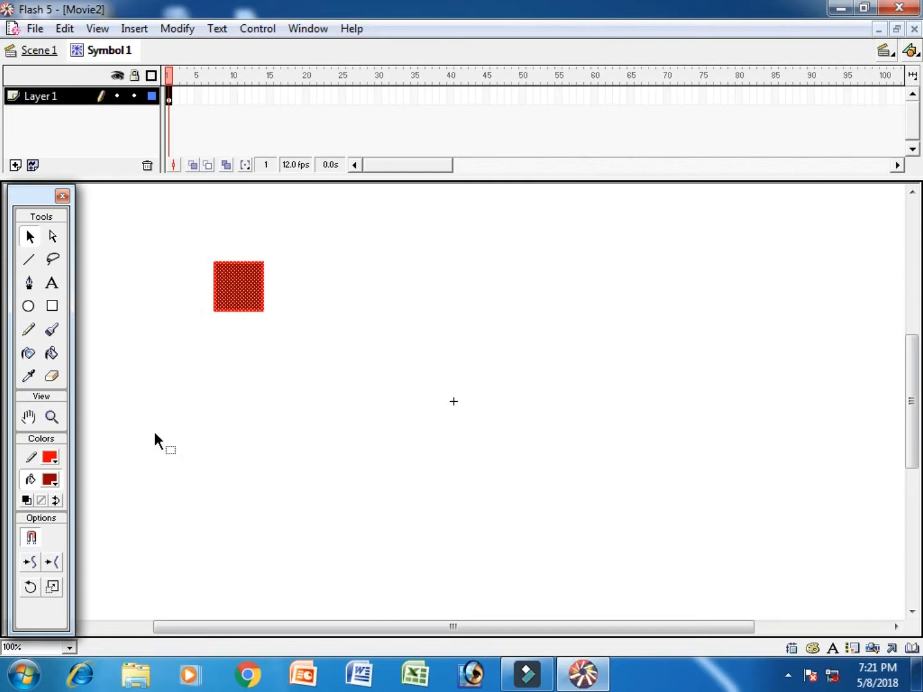
{"action": "left_click", "coordinate": [49, 458]}
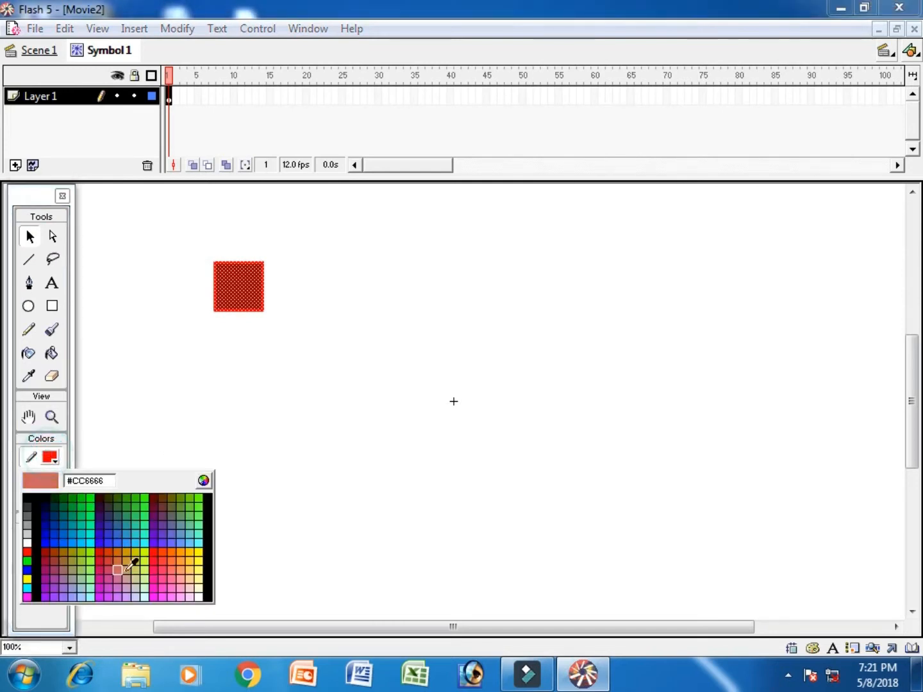
{"action": "left_click", "coordinate": [187, 549]}
{"action": "left_click", "coordinate": [52, 480]}
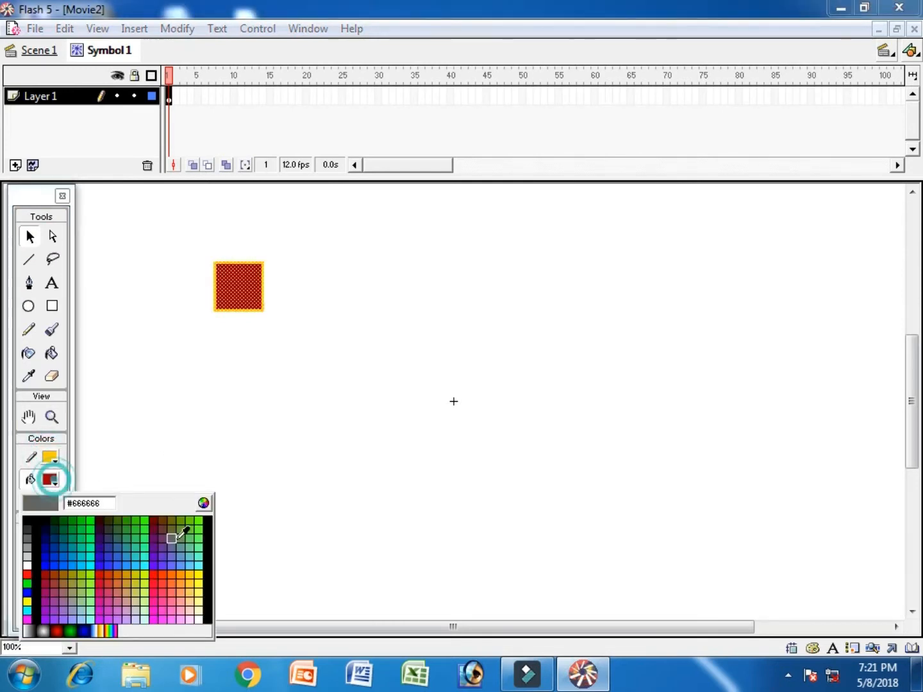
{"action": "left_click", "coordinate": [187, 574]}
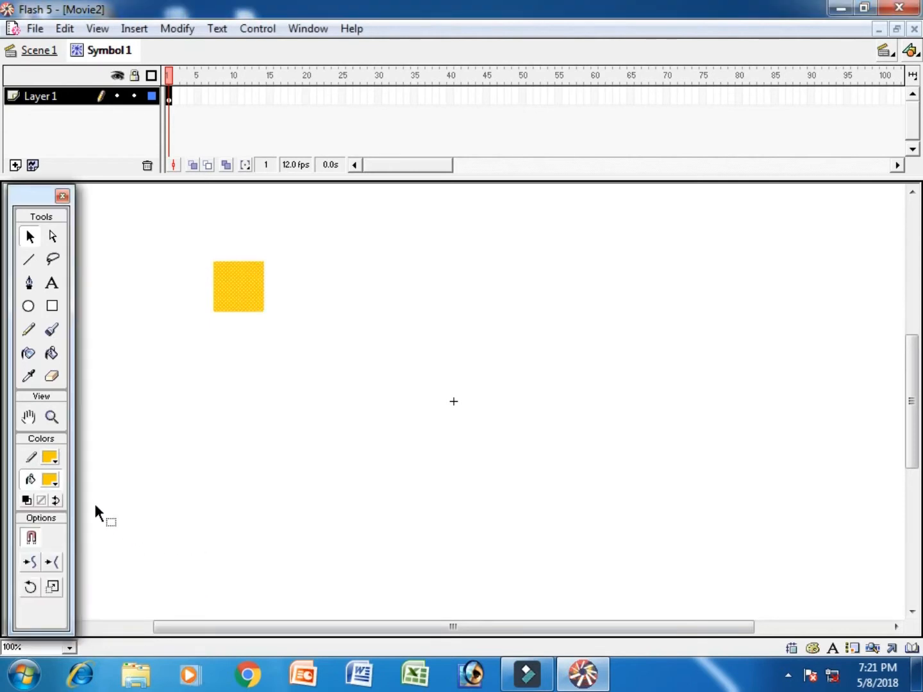
{"action": "left_click", "coordinate": [50, 456]}
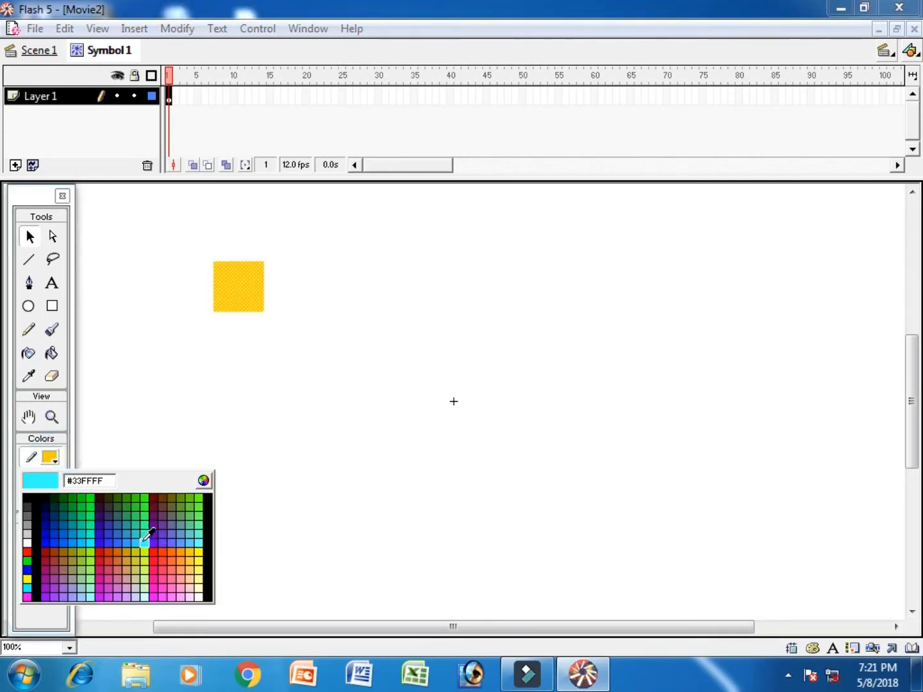
{"action": "left_click", "coordinate": [144, 542]}
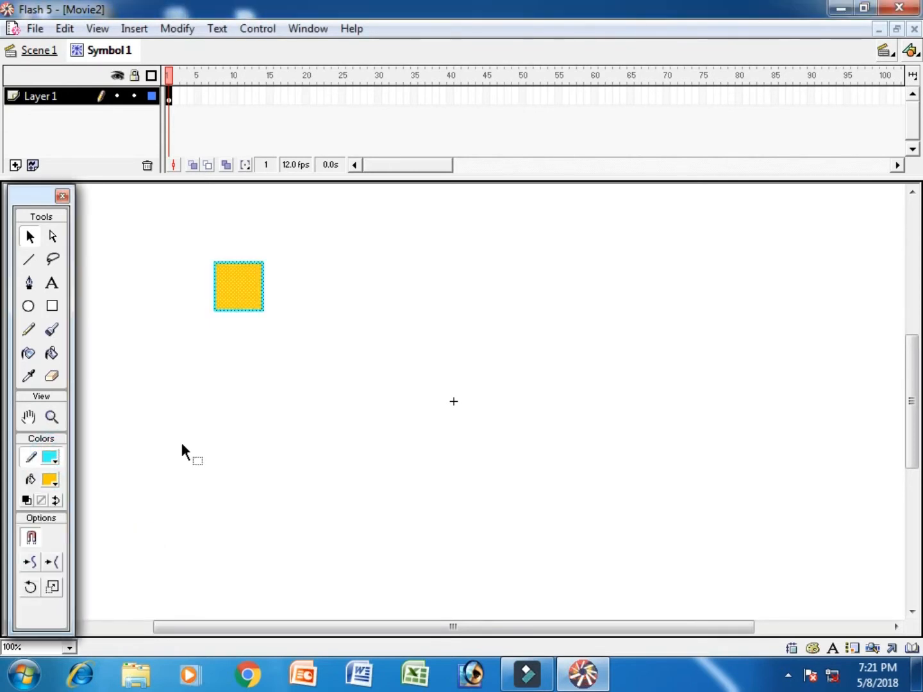
Step: Motion-tween Symbol 1 and enlarge the square at a new keyframe on frame 20
{"action": "right_click", "coordinate": [169, 96]}
{"action": "left_click", "coordinate": [235, 109]}
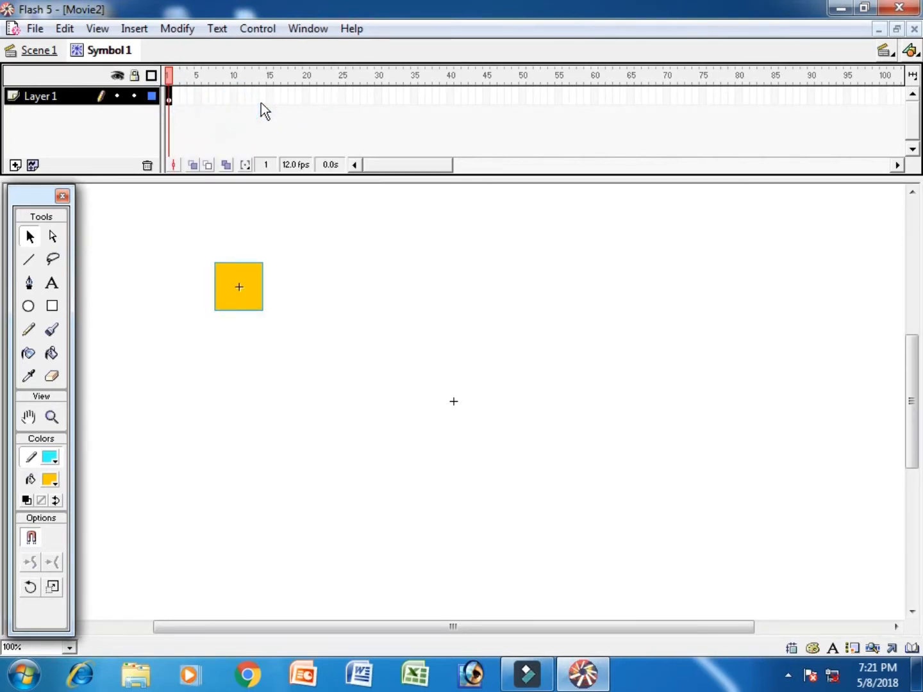
{"action": "left_click", "coordinate": [306, 96]}
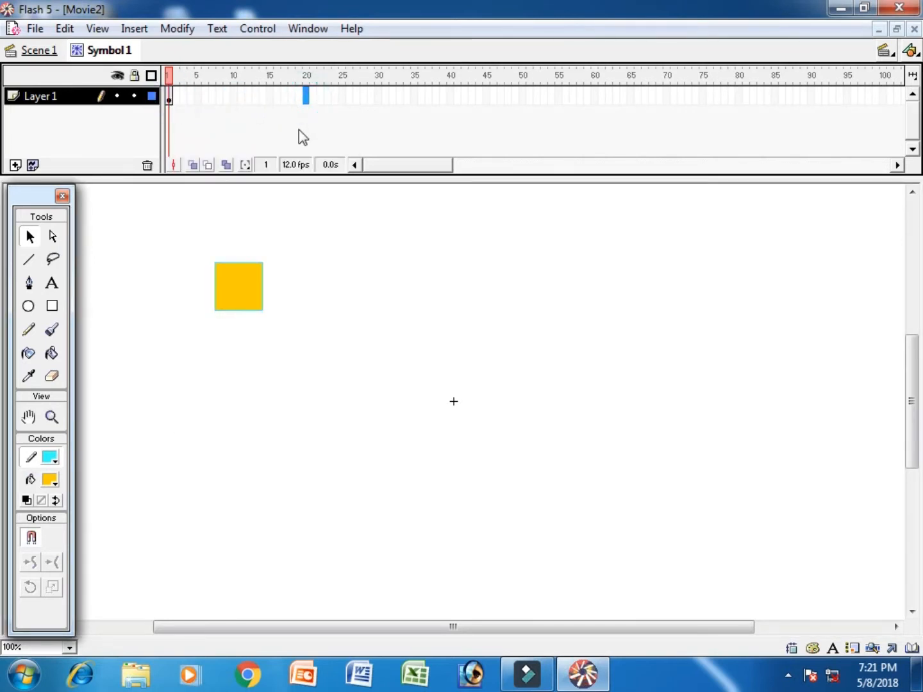
{"action": "key", "text": "F6"}
{"action": "right_click", "coordinate": [249, 302]}
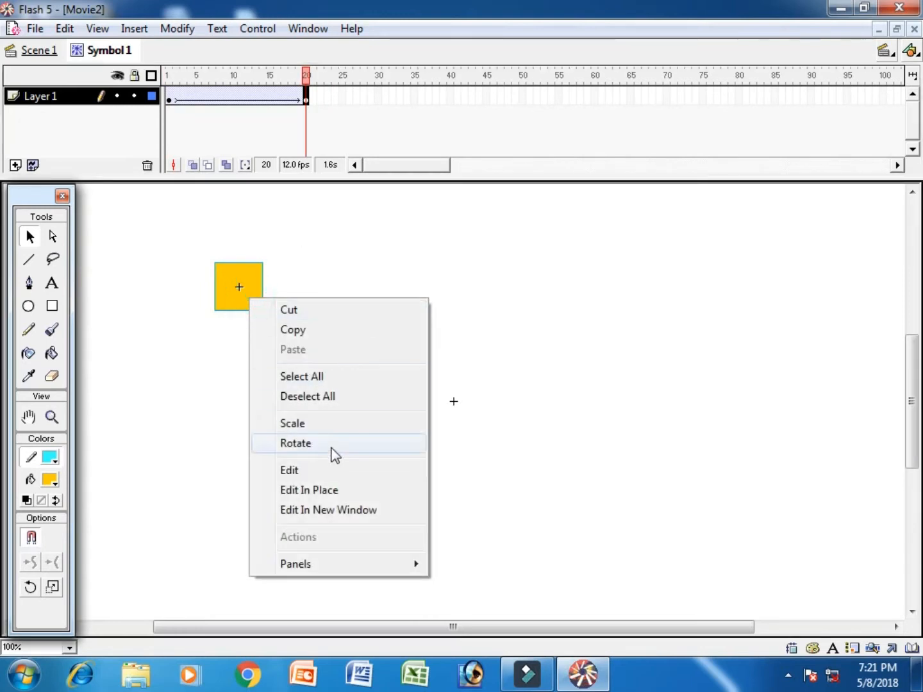
{"action": "left_click", "coordinate": [320, 422]}
{"action": "left_click_drag", "start_coordinate": [264, 310], "coordinate": [325, 373]}
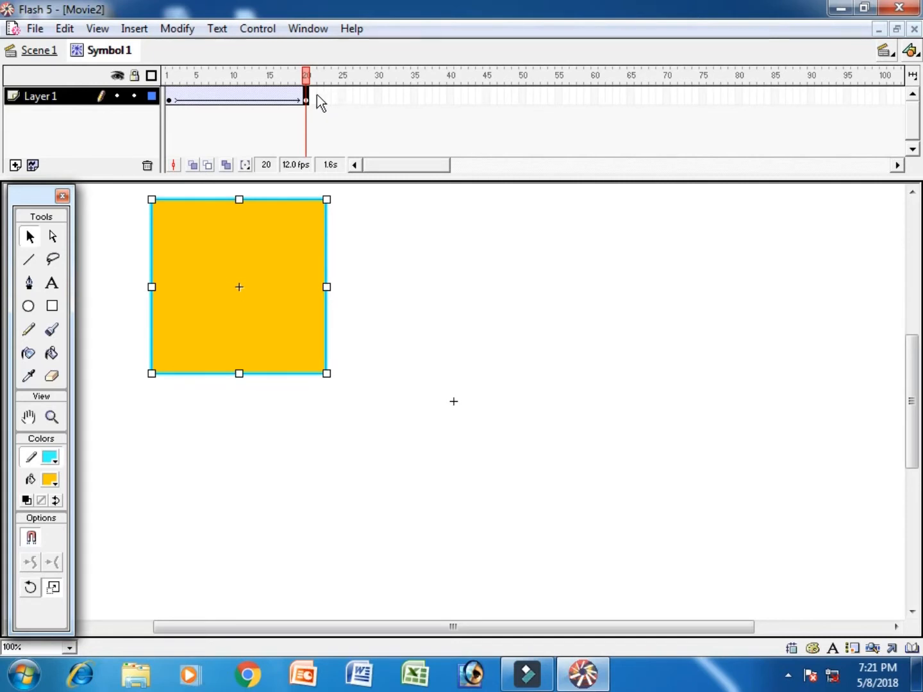
Step: Add a keyframe at frame 22 and shrink the square to a tiny size
{"action": "key", "text": "F6"}
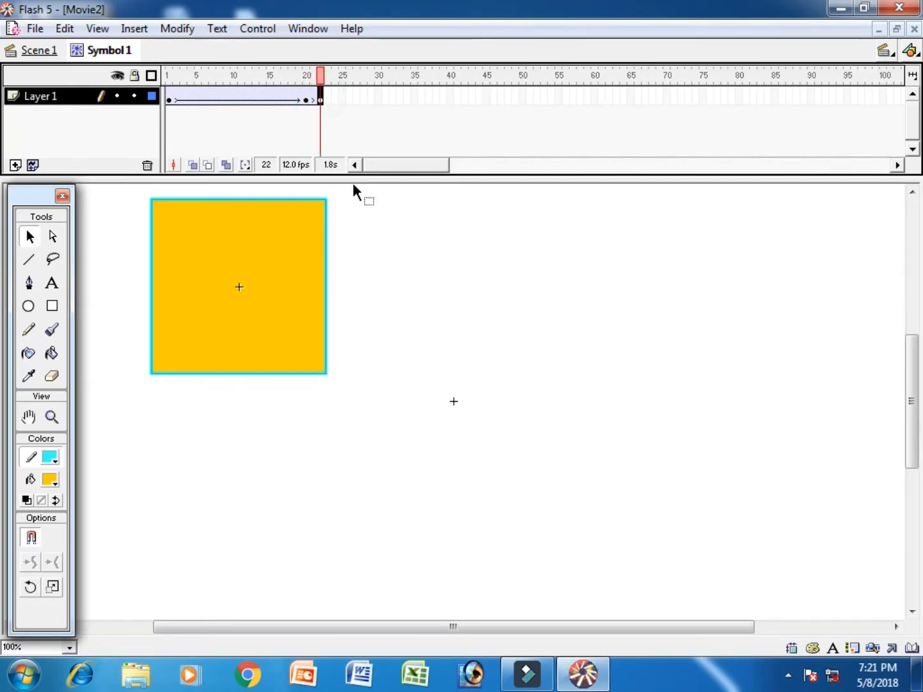
{"action": "right_click", "coordinate": [308, 288]}
{"action": "left_click", "coordinate": [375, 414]}
{"action": "left_click_drag", "start_coordinate": [326, 375], "coordinate": [252, 301]}
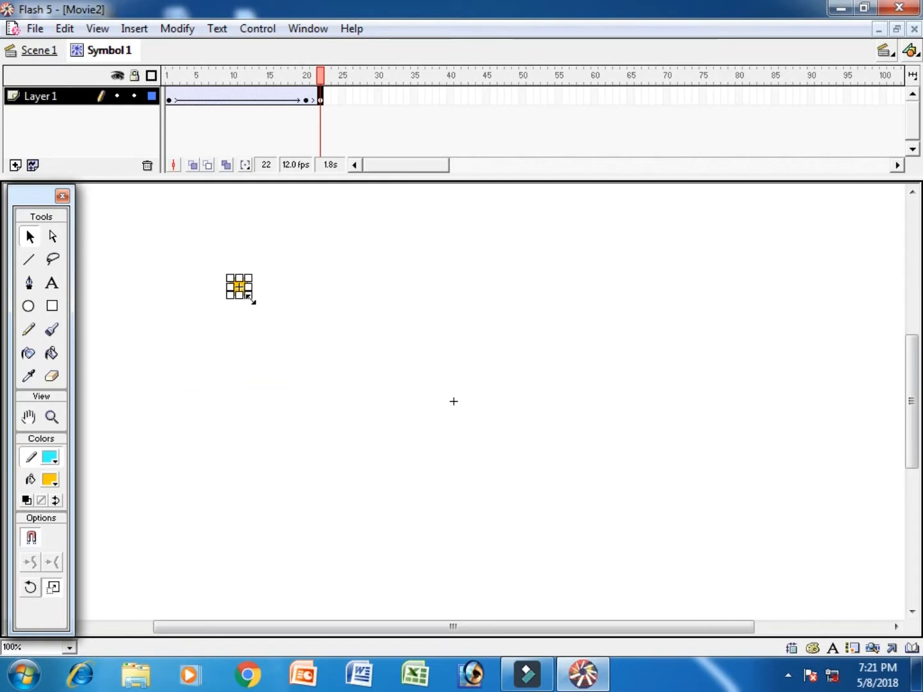
Step: Add a keyframe at frame 25 with the square enlarged again, then return to Scene 1
{"action": "left_click", "coordinate": [343, 96]}
{"action": "key", "text": "F6"}
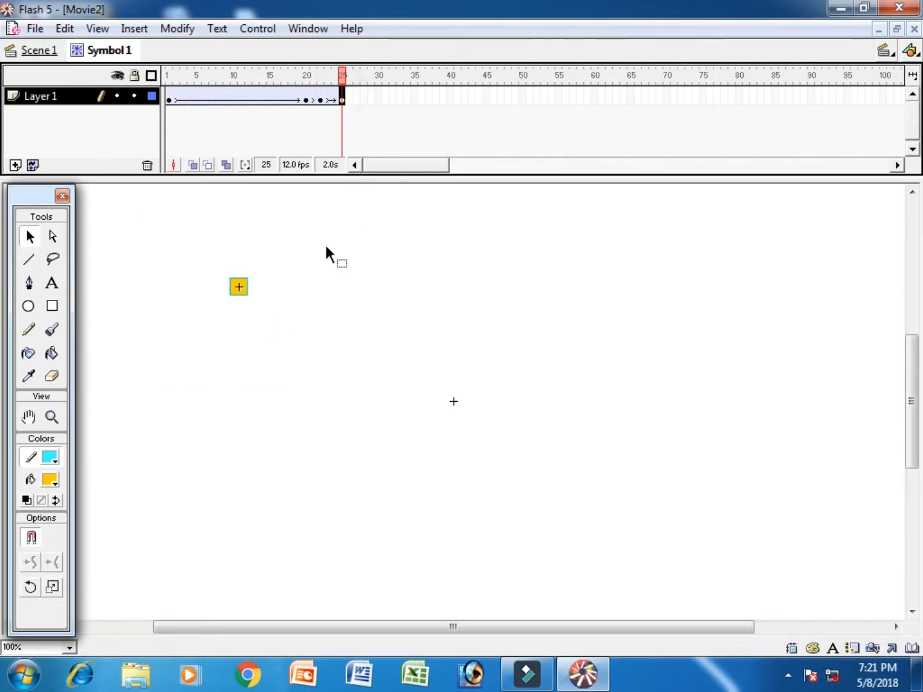
{"action": "right_click", "coordinate": [244, 292]}
{"action": "left_click", "coordinate": [305, 411]}
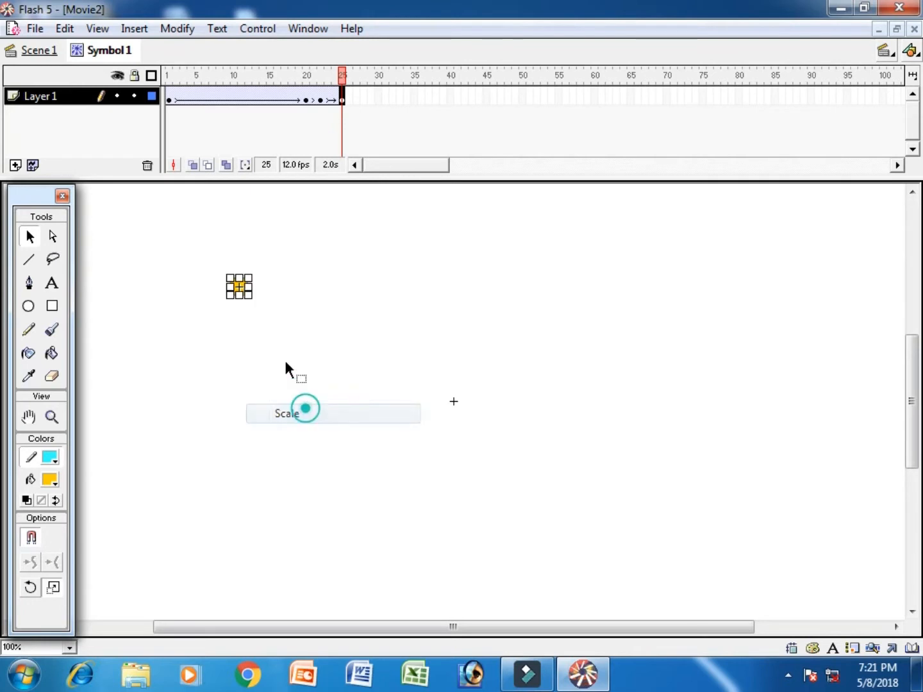
{"action": "left_click_drag", "start_coordinate": [249, 297], "coordinate": [294, 342]}
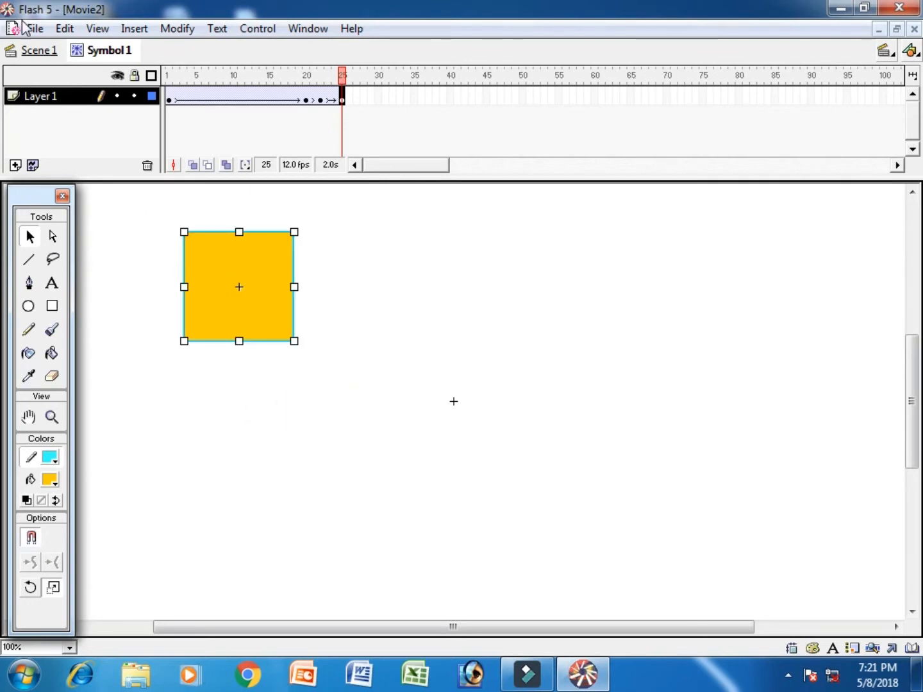
{"action": "left_click", "coordinate": [39, 55]}
Step: Drag a Symbol 1 instance from the Library to just left of the stage
{"action": "key", "text": "ctrl+l"}
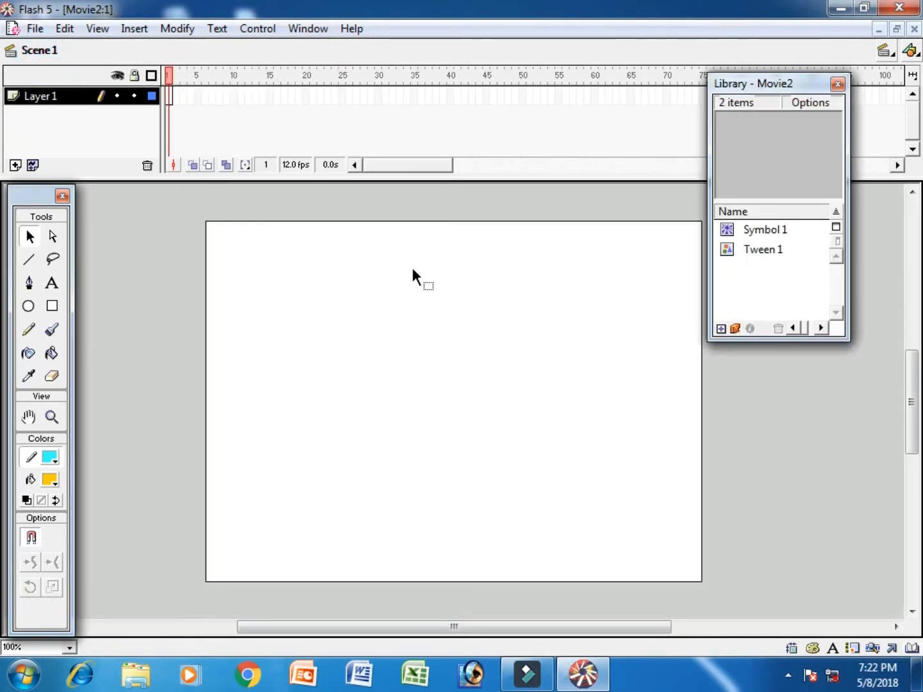
{"action": "left_click_drag", "start_coordinate": [756, 229], "coordinate": [316, 320]}
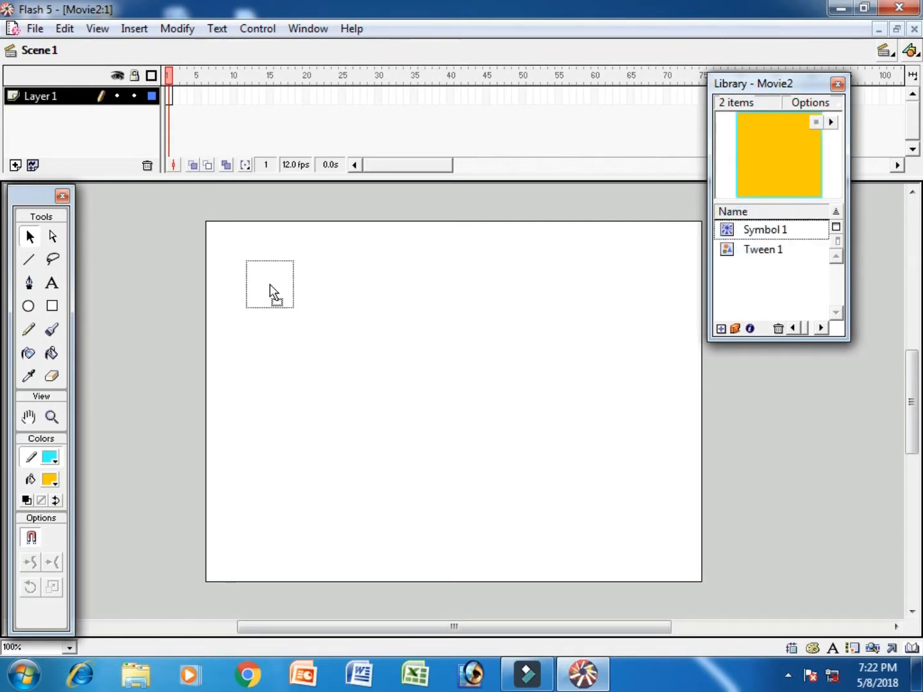
{"action": "left_click_drag", "start_coordinate": [268, 285], "coordinate": [171, 393]}
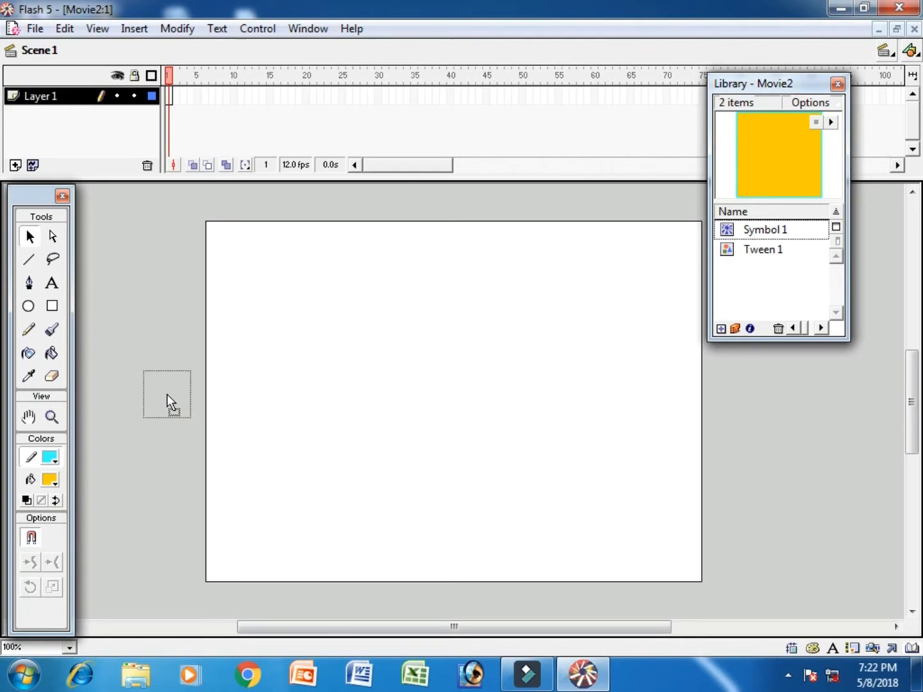
Step: Motion-tween the square over 30 frames to beyond the right edge and test-play it
{"action": "right_click", "coordinate": [176, 96]}
{"action": "left_click", "coordinate": [244, 103]}
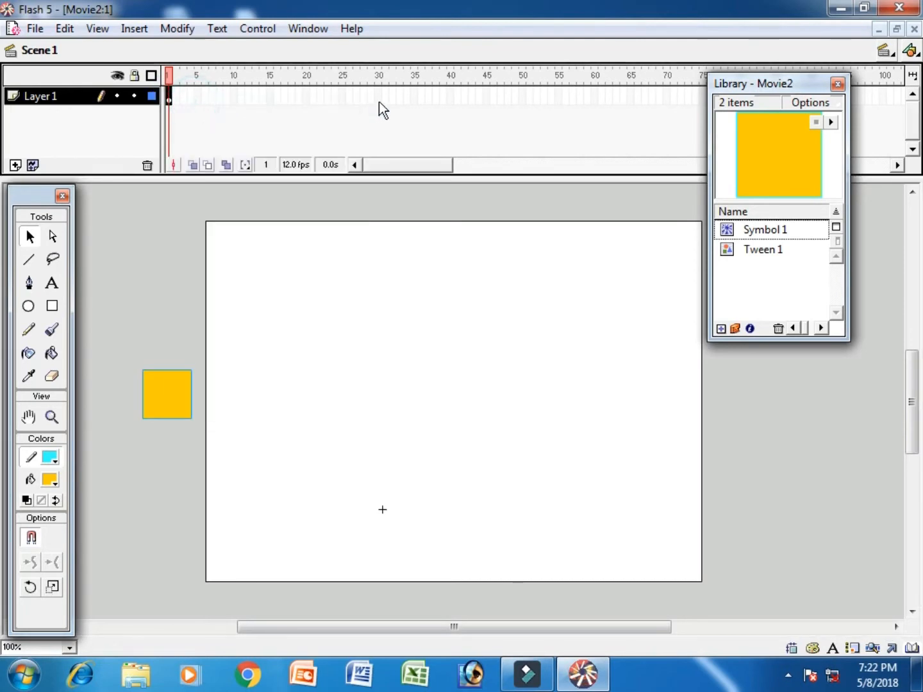
{"action": "left_click", "coordinate": [378, 99]}
{"action": "key", "text": "F6"}
{"action": "left_click_drag", "start_coordinate": [382, 509], "coordinate": [921, 509]}
{"action": "key", "text": "ctrl+Return"}
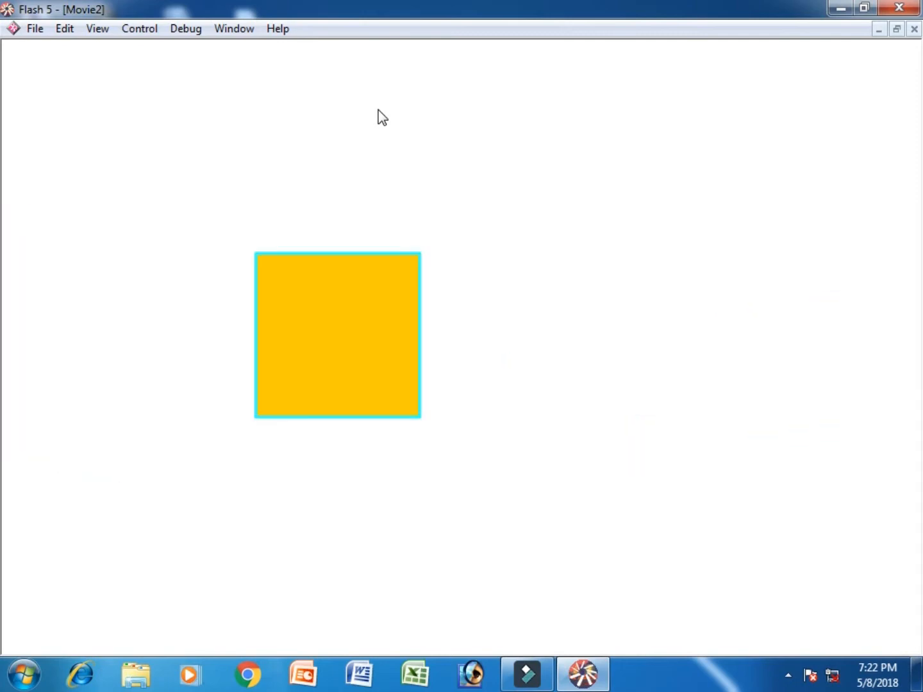
{"action": "key", "text": "ctrl+w"}
Step: Add Layer 2 and type 'Gmail...' text beside the square at frame 1
{"action": "left_click", "coordinate": [15, 165]}
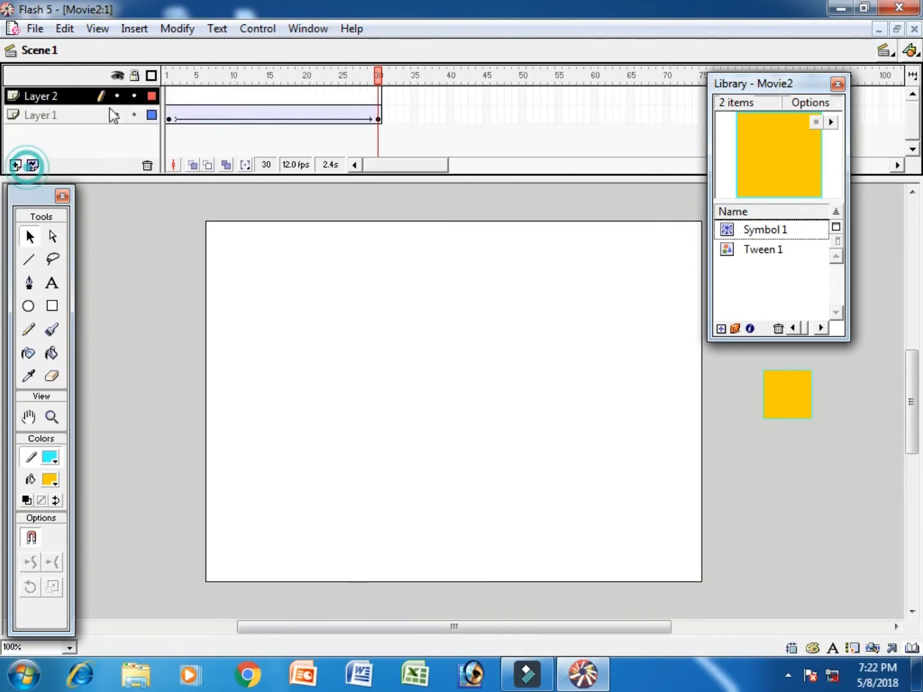
{"action": "left_click", "coordinate": [171, 95]}
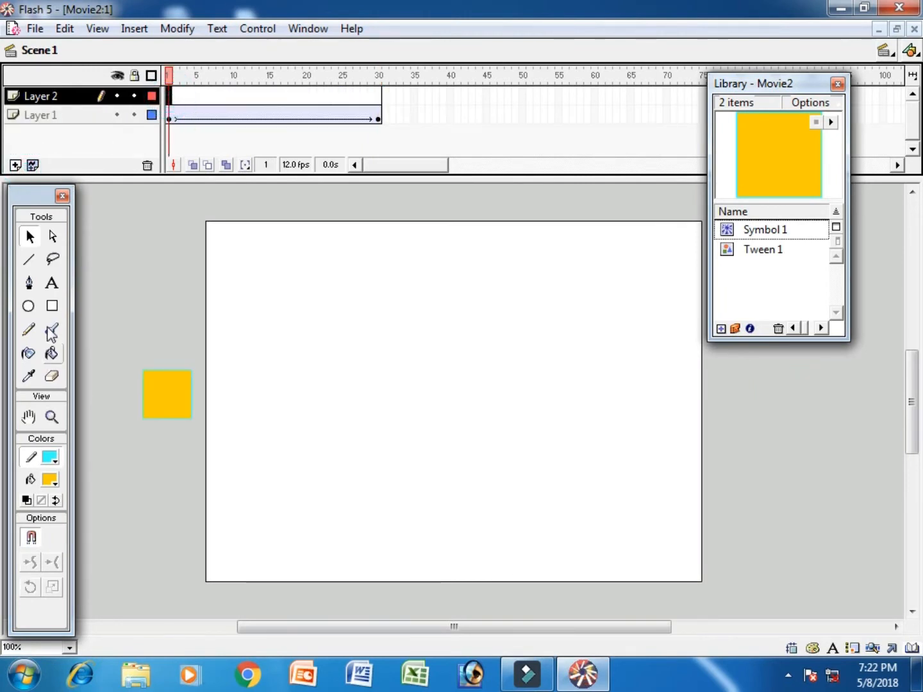
{"action": "left_click", "coordinate": [52, 284]}
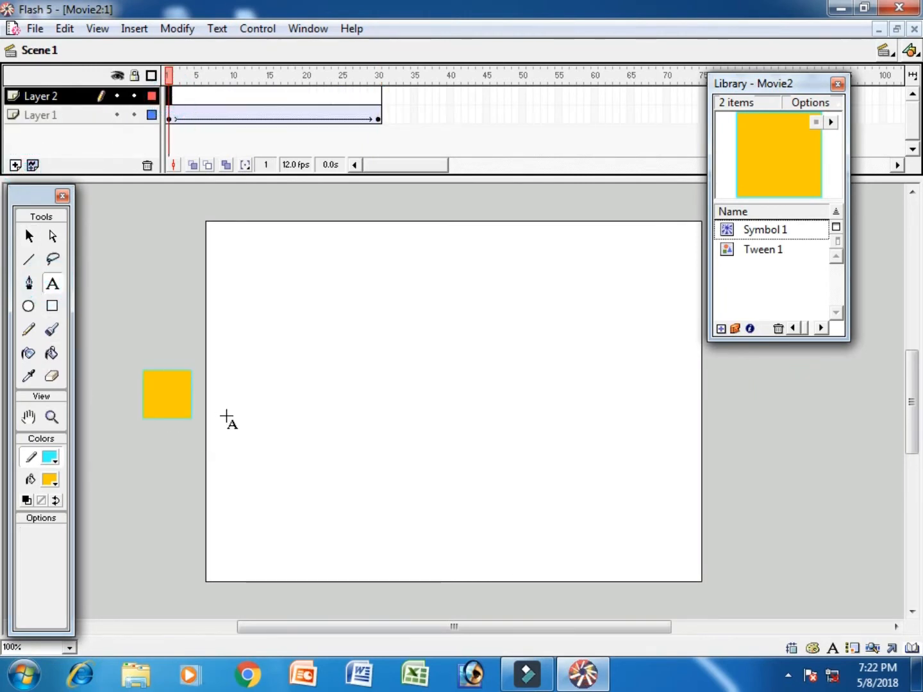
{"action": "left_click", "coordinate": [226, 418]}
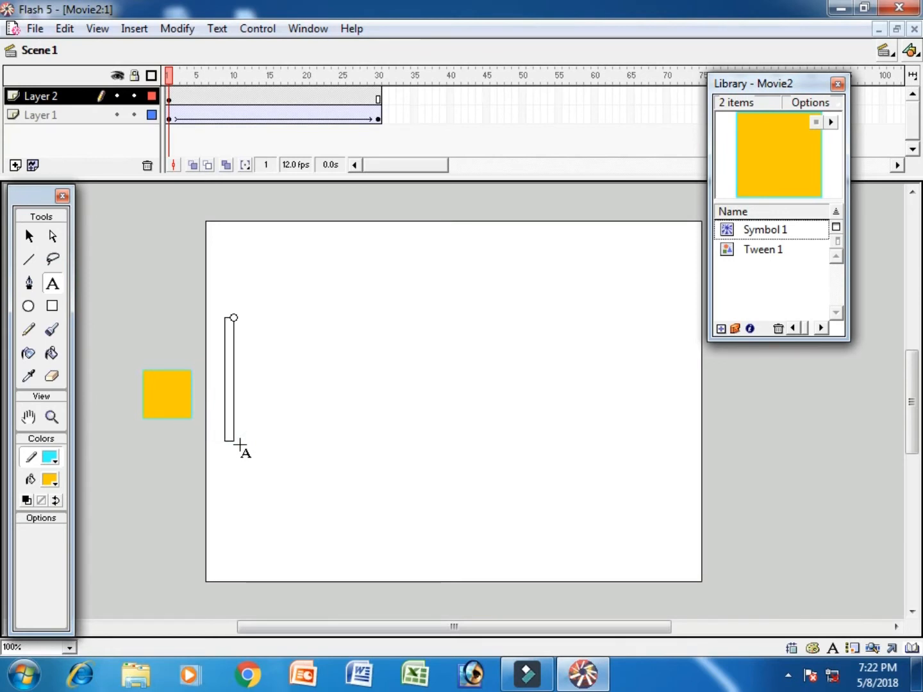
{"action": "type", "text": "Gmail"}
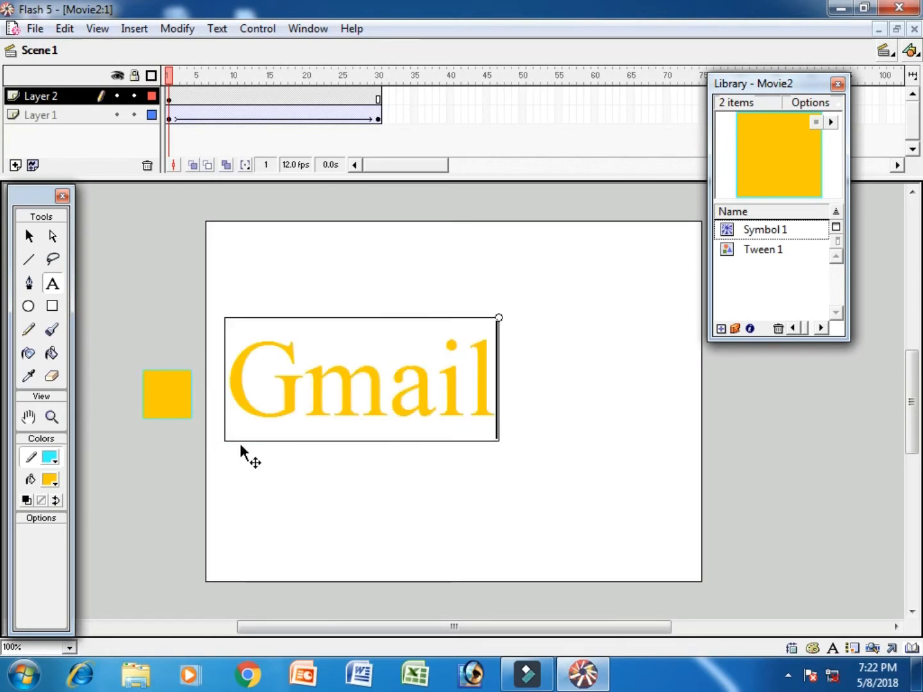
{"action": "type", "text": "..."}
Step: Colour the 'Gmail...' text bright red, test-play the movie, then close Movie2
{"action": "key", "text": "ctrl+a"}
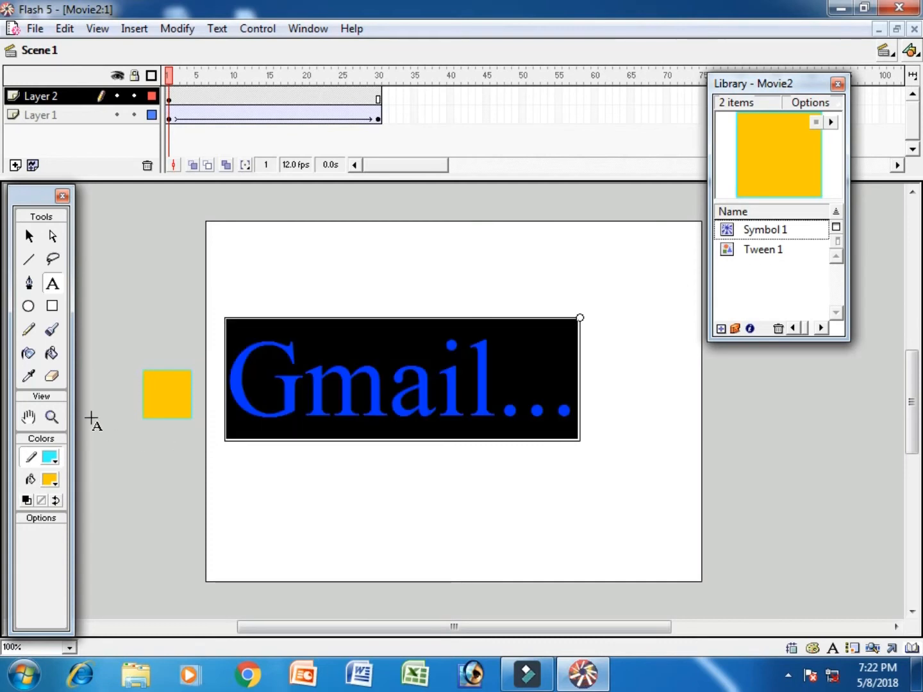
{"action": "left_click", "coordinate": [54, 487]}
{"action": "left_click", "coordinate": [47, 571]}
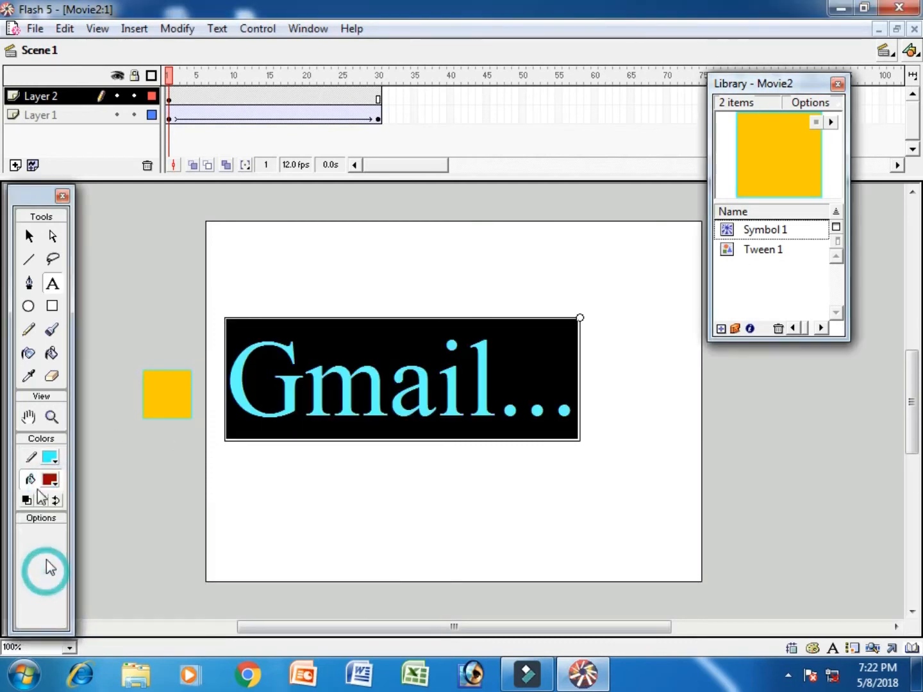
{"action": "left_click", "coordinate": [50, 479]}
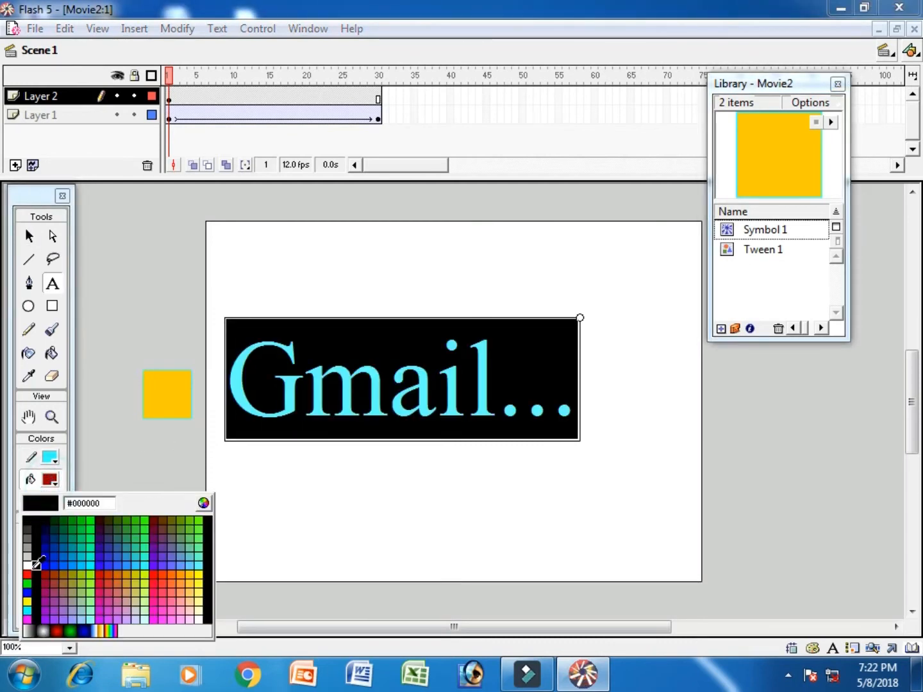
{"action": "left_click", "coordinate": [29, 541]}
{"action": "left_click", "coordinate": [28, 236]}
{"action": "key", "text": "Down"}
{"action": "key", "text": "Down"}
{"action": "key", "text": "Down"}
{"action": "key", "text": "Down"}
{"action": "key", "text": "Down"}
{"action": "key", "text": "Down"}
{"action": "key", "text": "Down"}
{"action": "key", "text": "Down"}
{"action": "key", "text": "Down"}
{"action": "key", "text": "Down"}
{"action": "key", "text": "Down"}
{"action": "key", "text": "Down"}
{"action": "key", "text": "Down"}
{"action": "key", "text": "Down"}
{"action": "key", "text": "Down"}
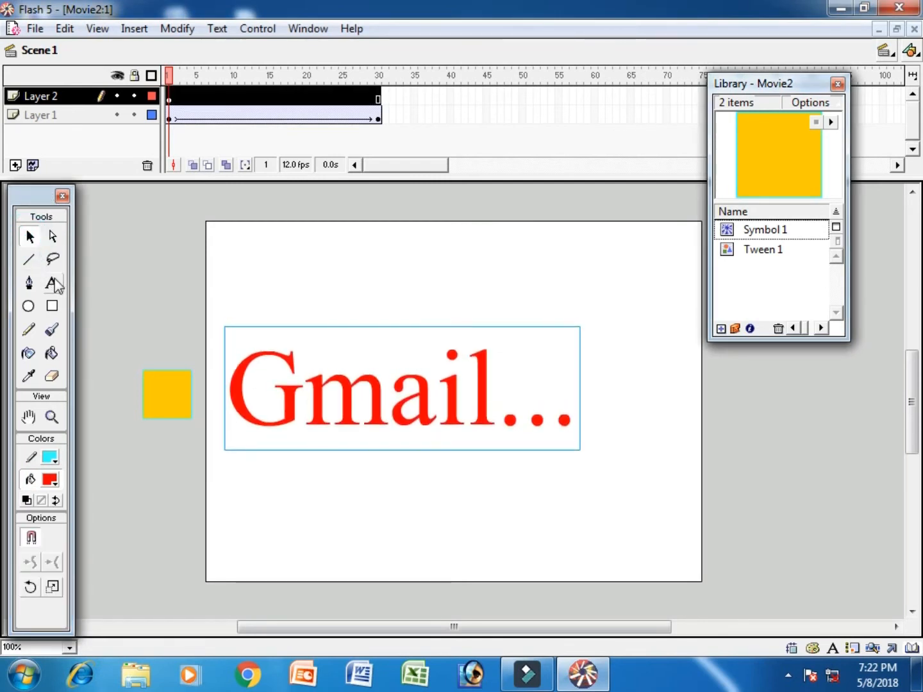
{"action": "key", "text": "ctrl+Return"}
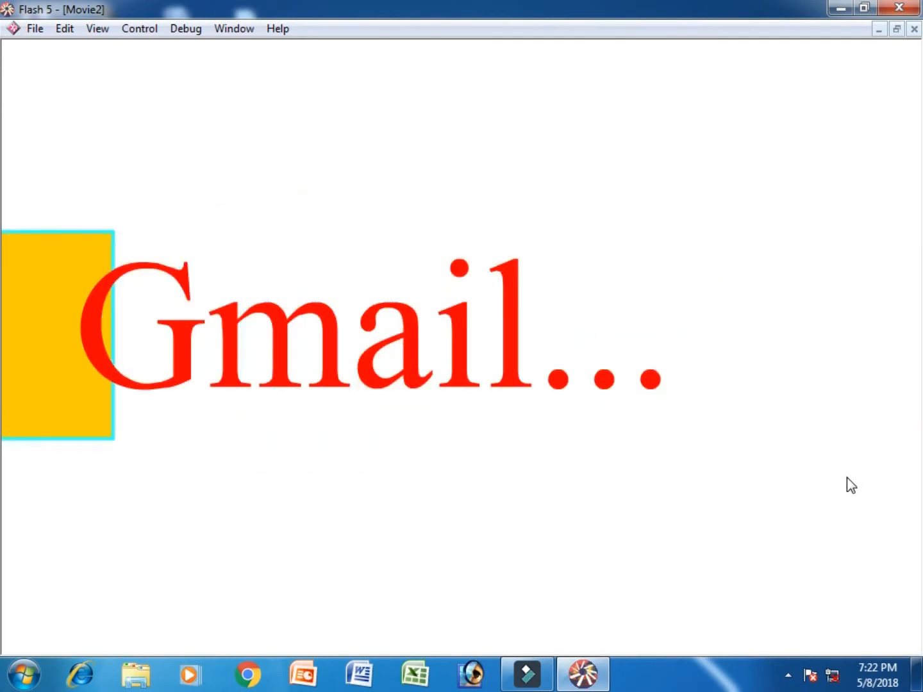
{"action": "key", "text": "ctrl+w"}
{"action": "key", "text": "ctrl+w"}
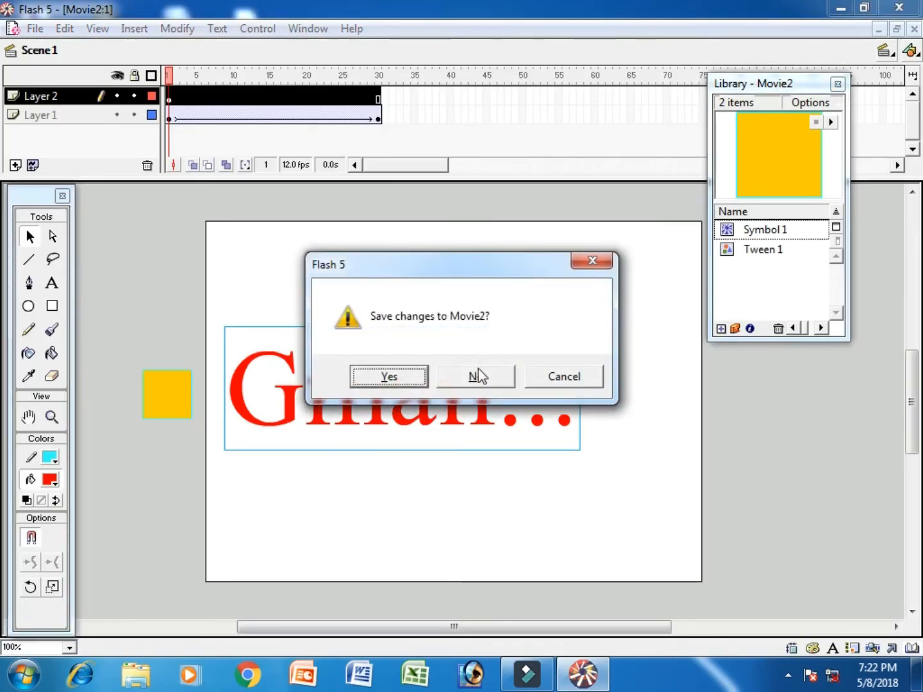
Step: Discard Movie2's unsaved changes and create a new blank movie
{"action": "left_click", "coordinate": [475, 375]}
{"action": "left_click", "coordinate": [15, 28]}
{"action": "left_click", "coordinate": [78, 50]}
Step: Create a new symbol named Symbol 1, leave it empty, and return to Scene 1
{"action": "left_click", "coordinate": [135, 29]}
{"action": "left_click", "coordinate": [170, 69]}
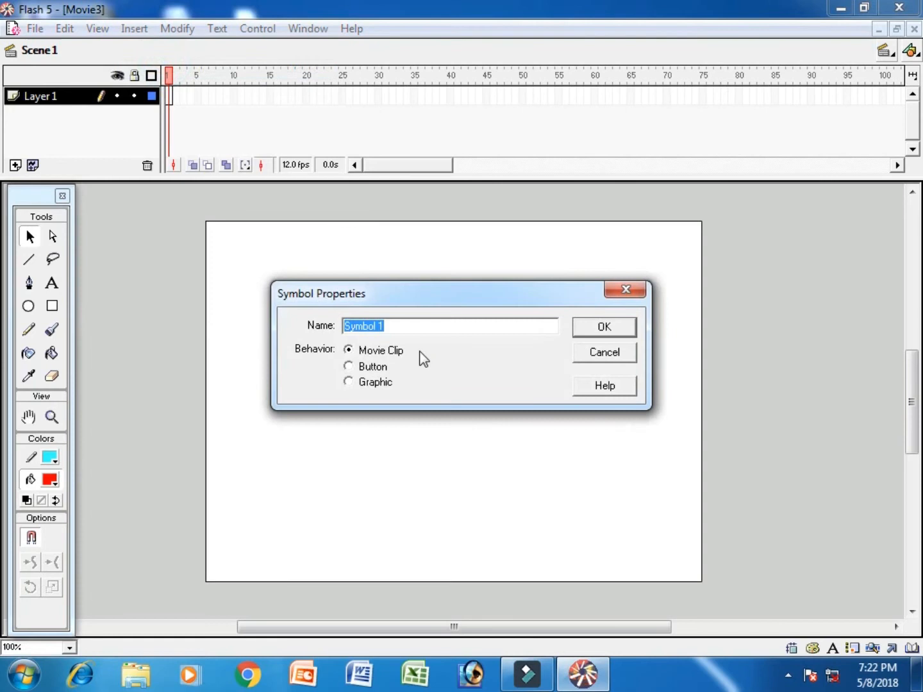
{"action": "left_click", "coordinate": [574, 327]}
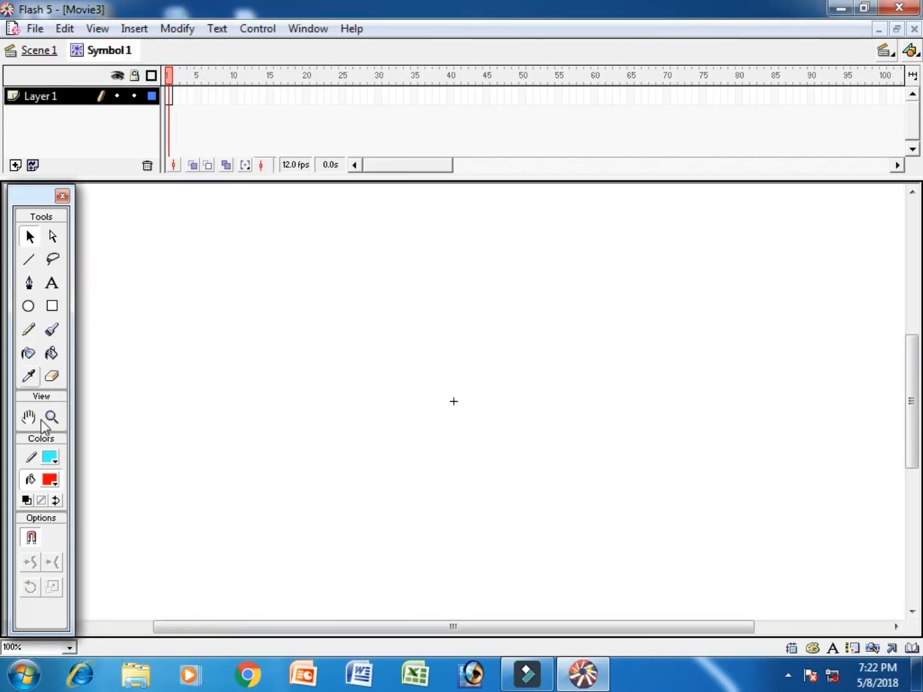
{"action": "left_click", "coordinate": [35, 313]}
{"action": "left_click_drag", "start_coordinate": [176, 300], "coordinate": [199, 325]}
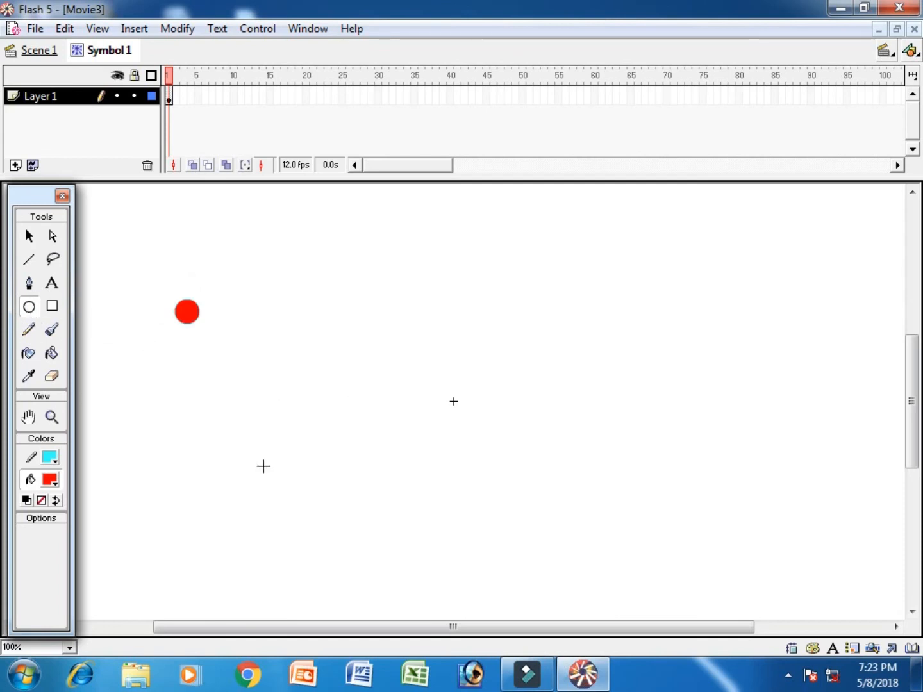
{"action": "key", "text": "ctrl+z"}
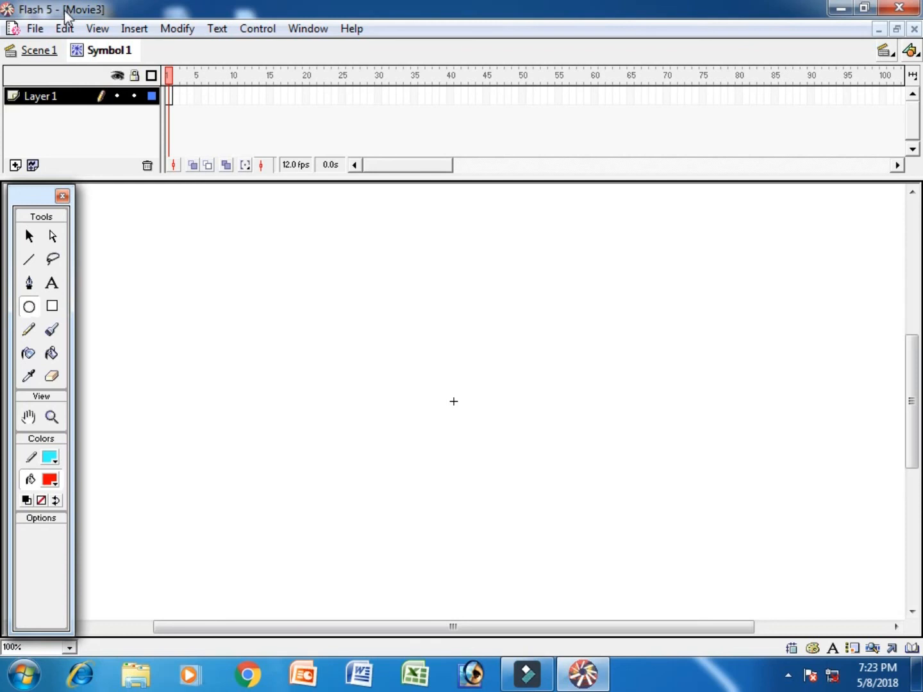
{"action": "left_click", "coordinate": [38, 54]}
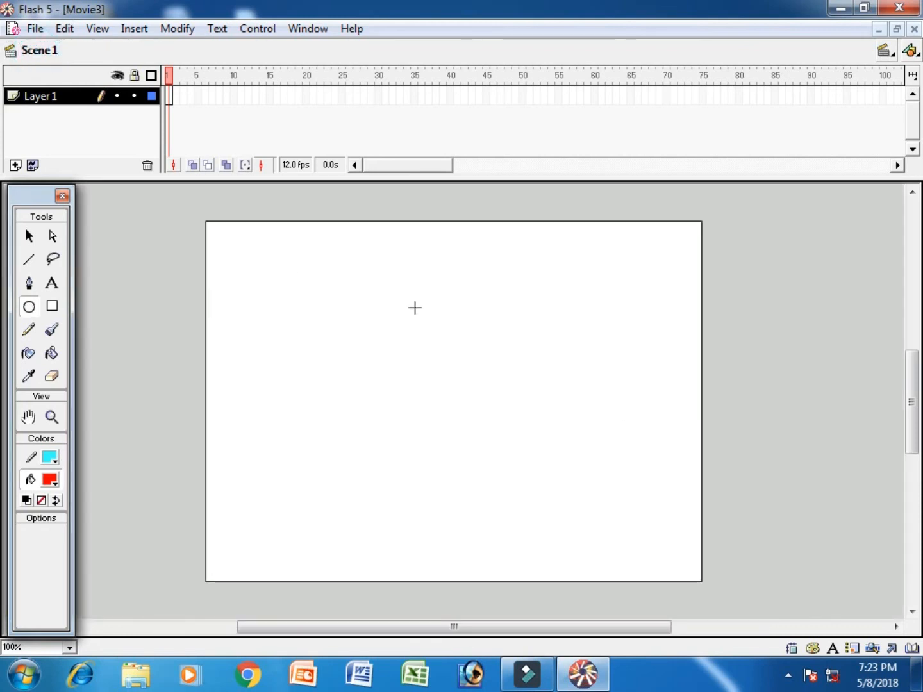